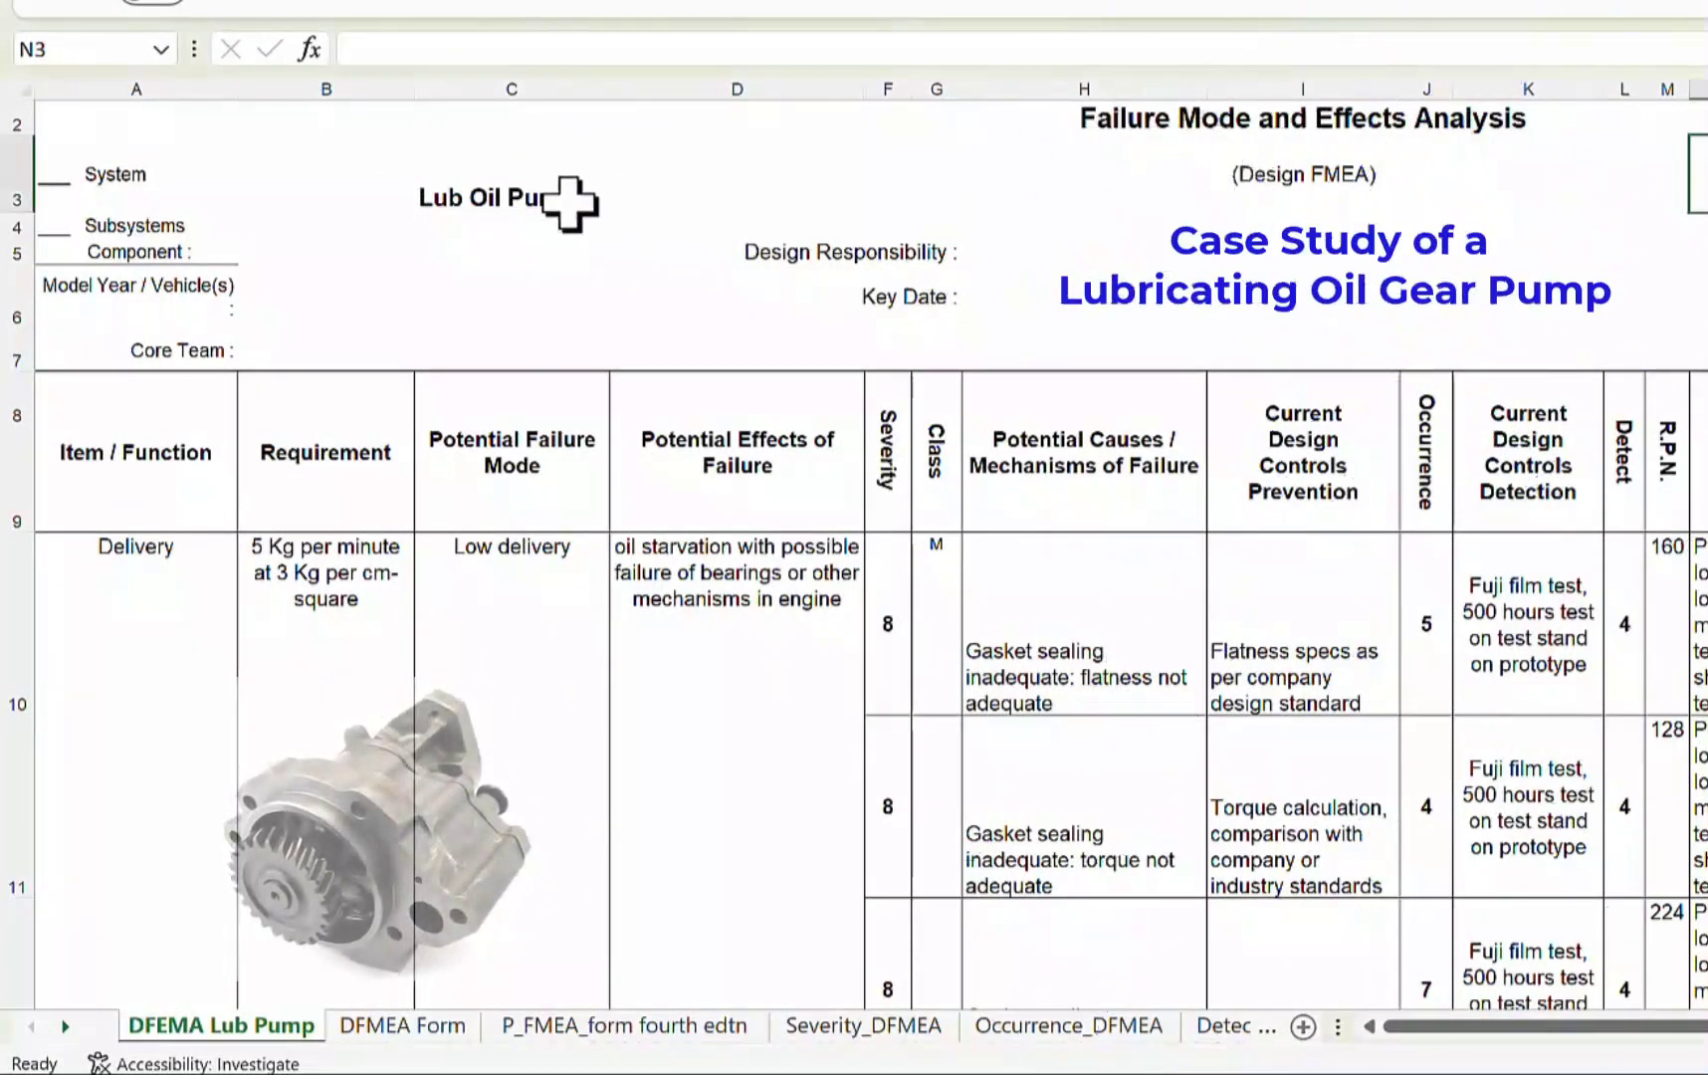
# Examine the Lub Oil Pump title, the system header fields and the Item / Function column on the DFEMA Lub Pump sheet.
pyautogui.click(423, 196)
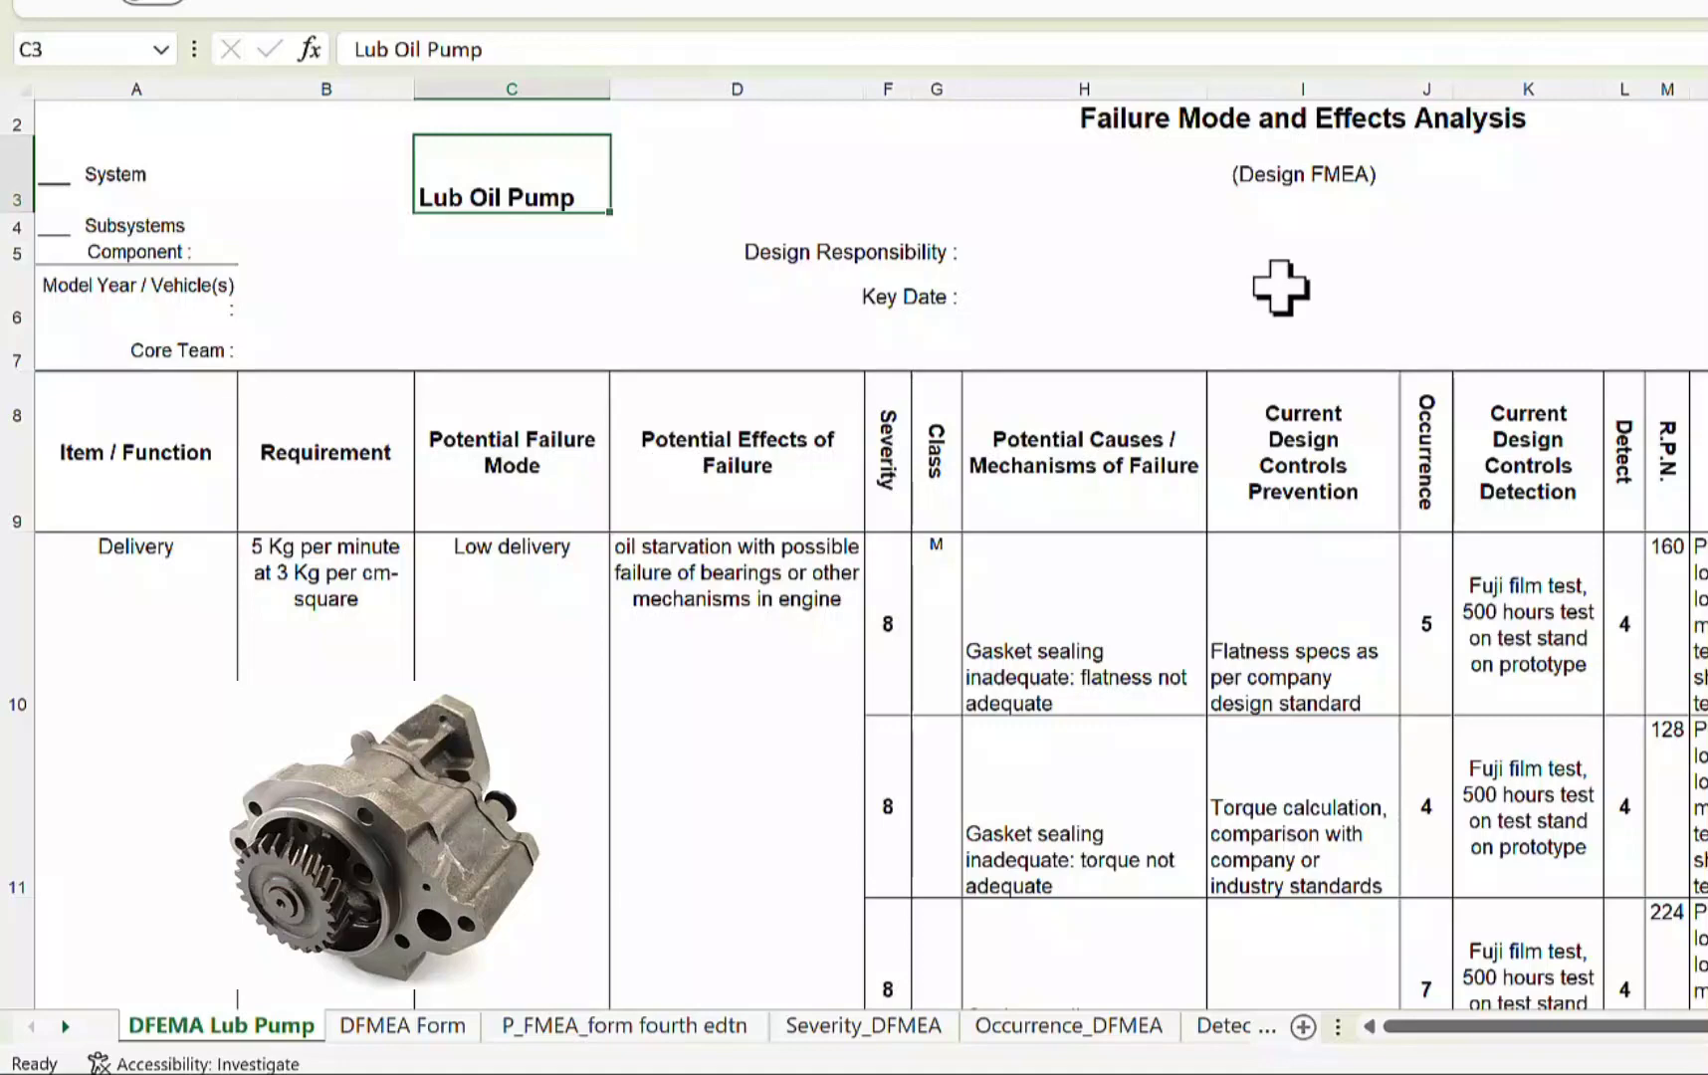
pyautogui.press('Left')
pyautogui.press('Left')
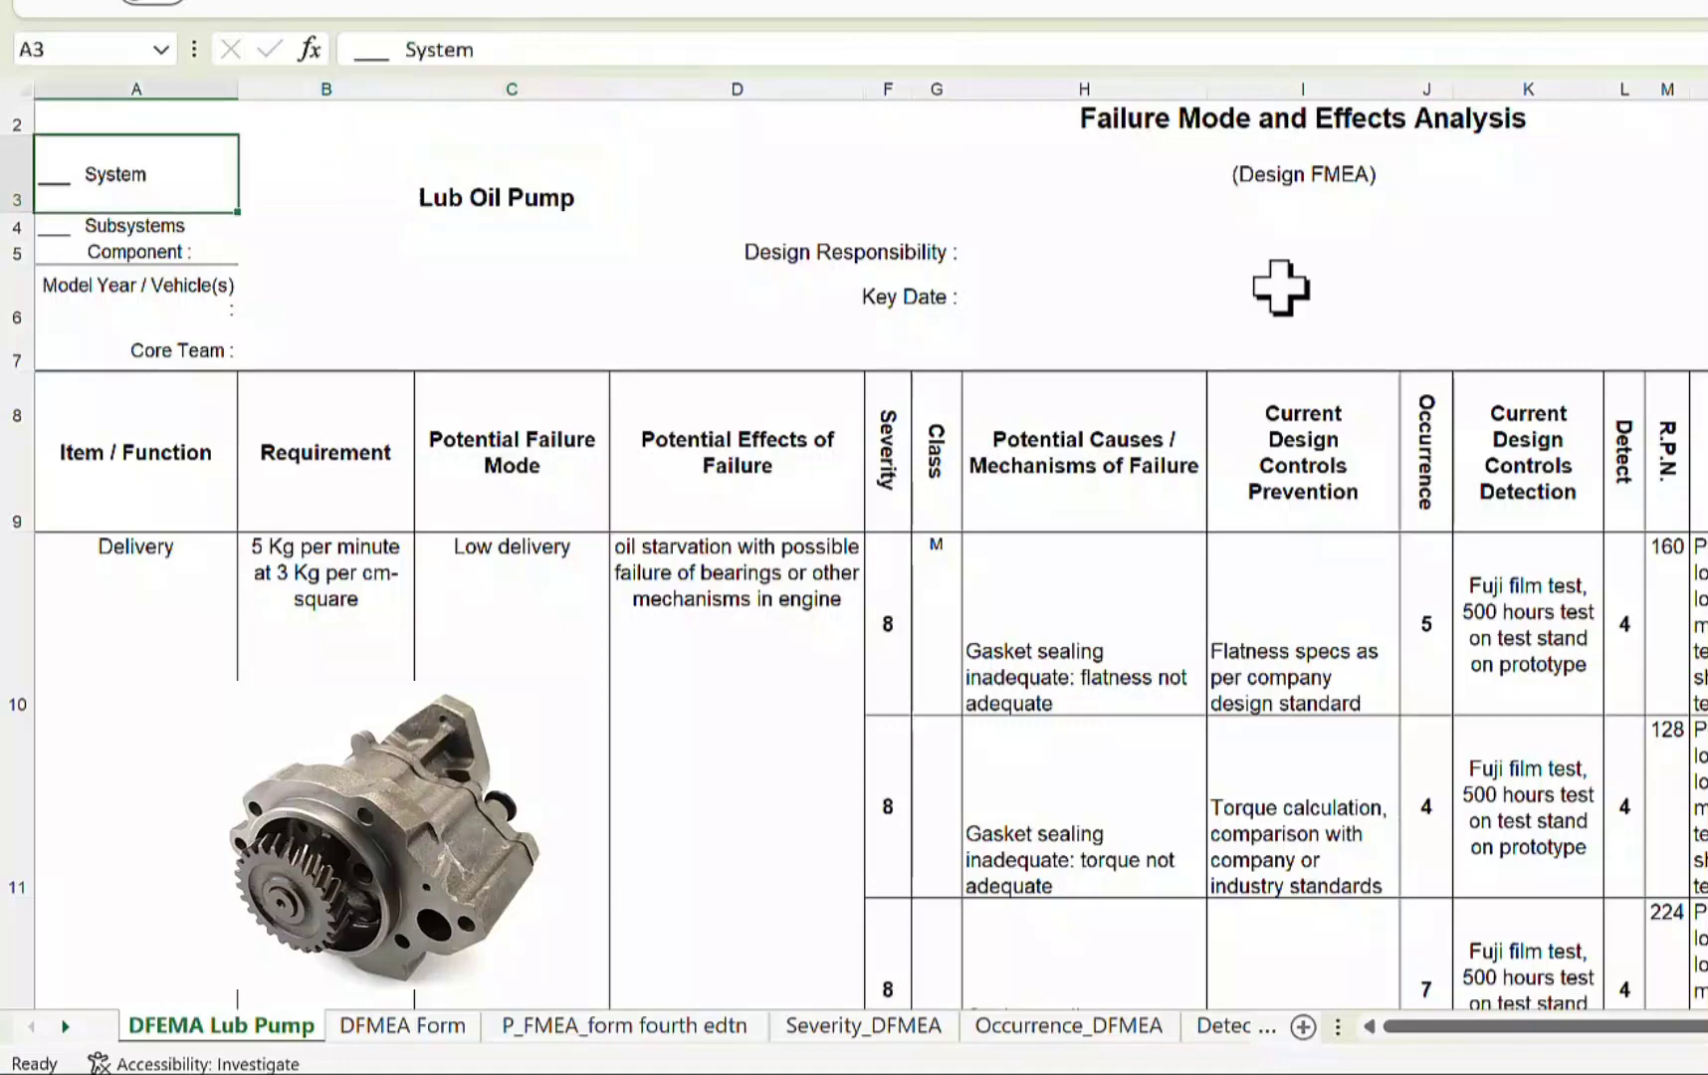
pyautogui.press('Down')
pyautogui.press('Down')
pyautogui.press('Down')
pyautogui.press('Down')
pyautogui.press('Down')
pyautogui.press('Down')
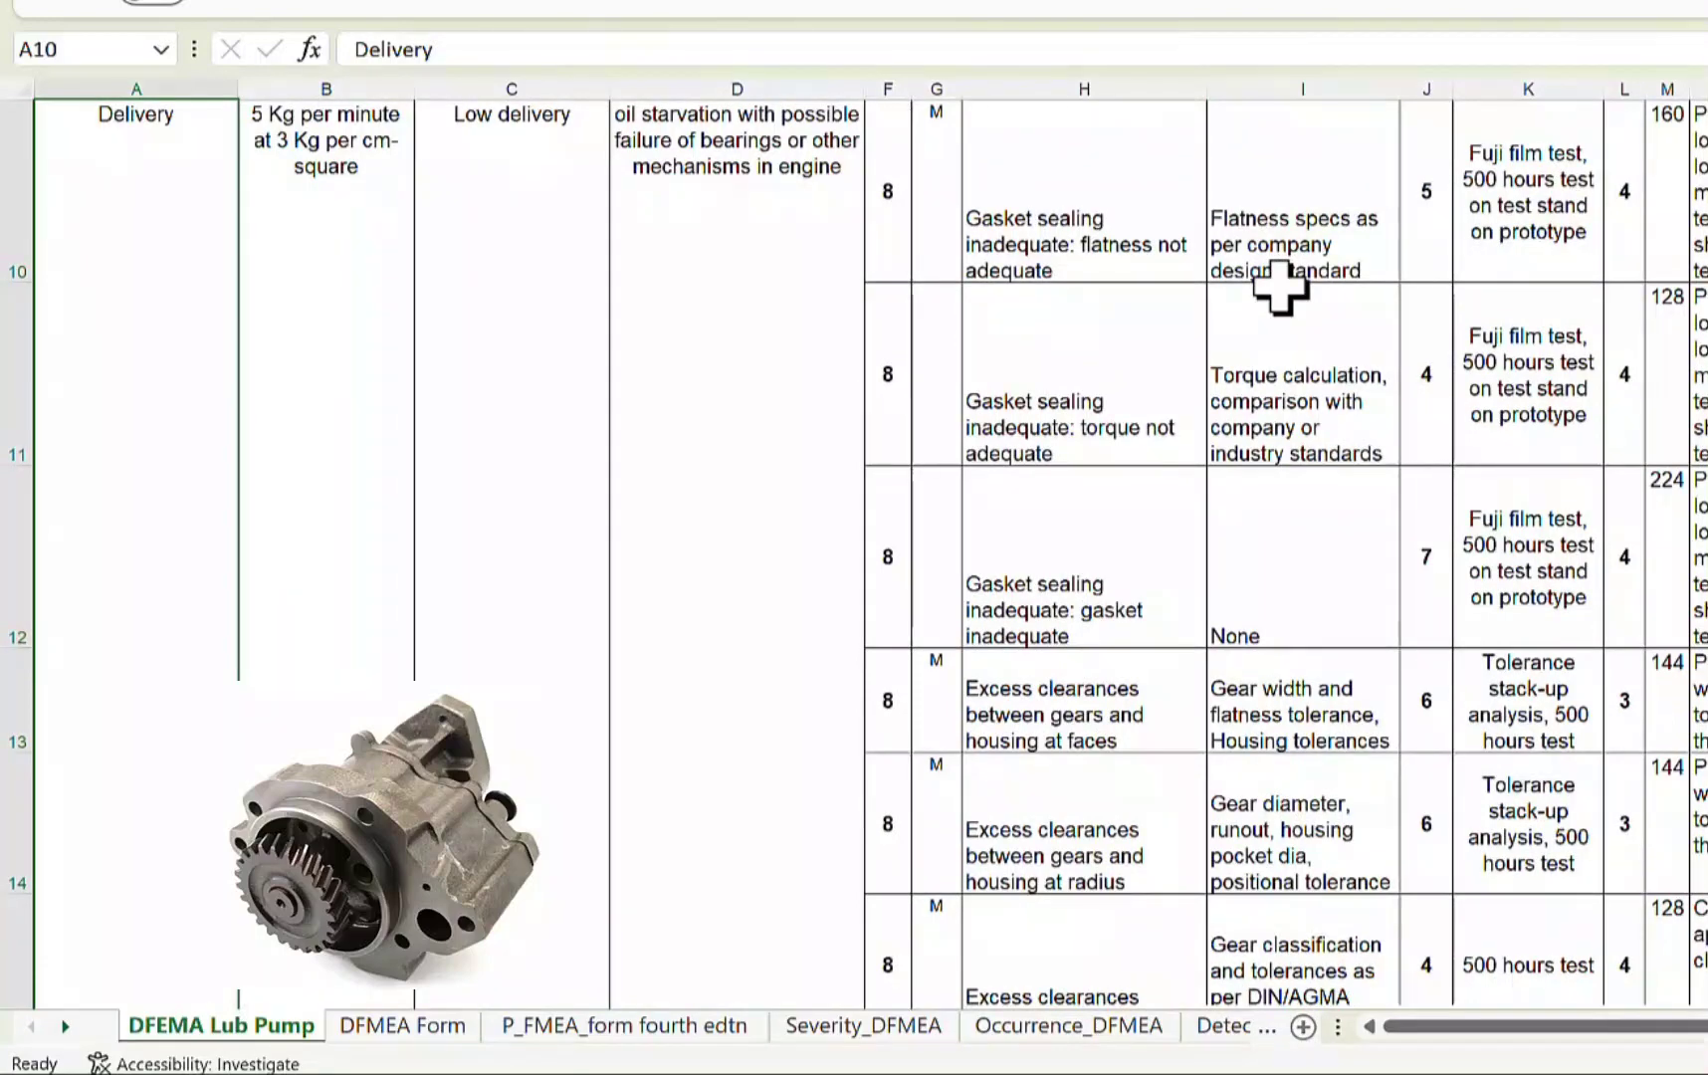
pyautogui.press('Up')
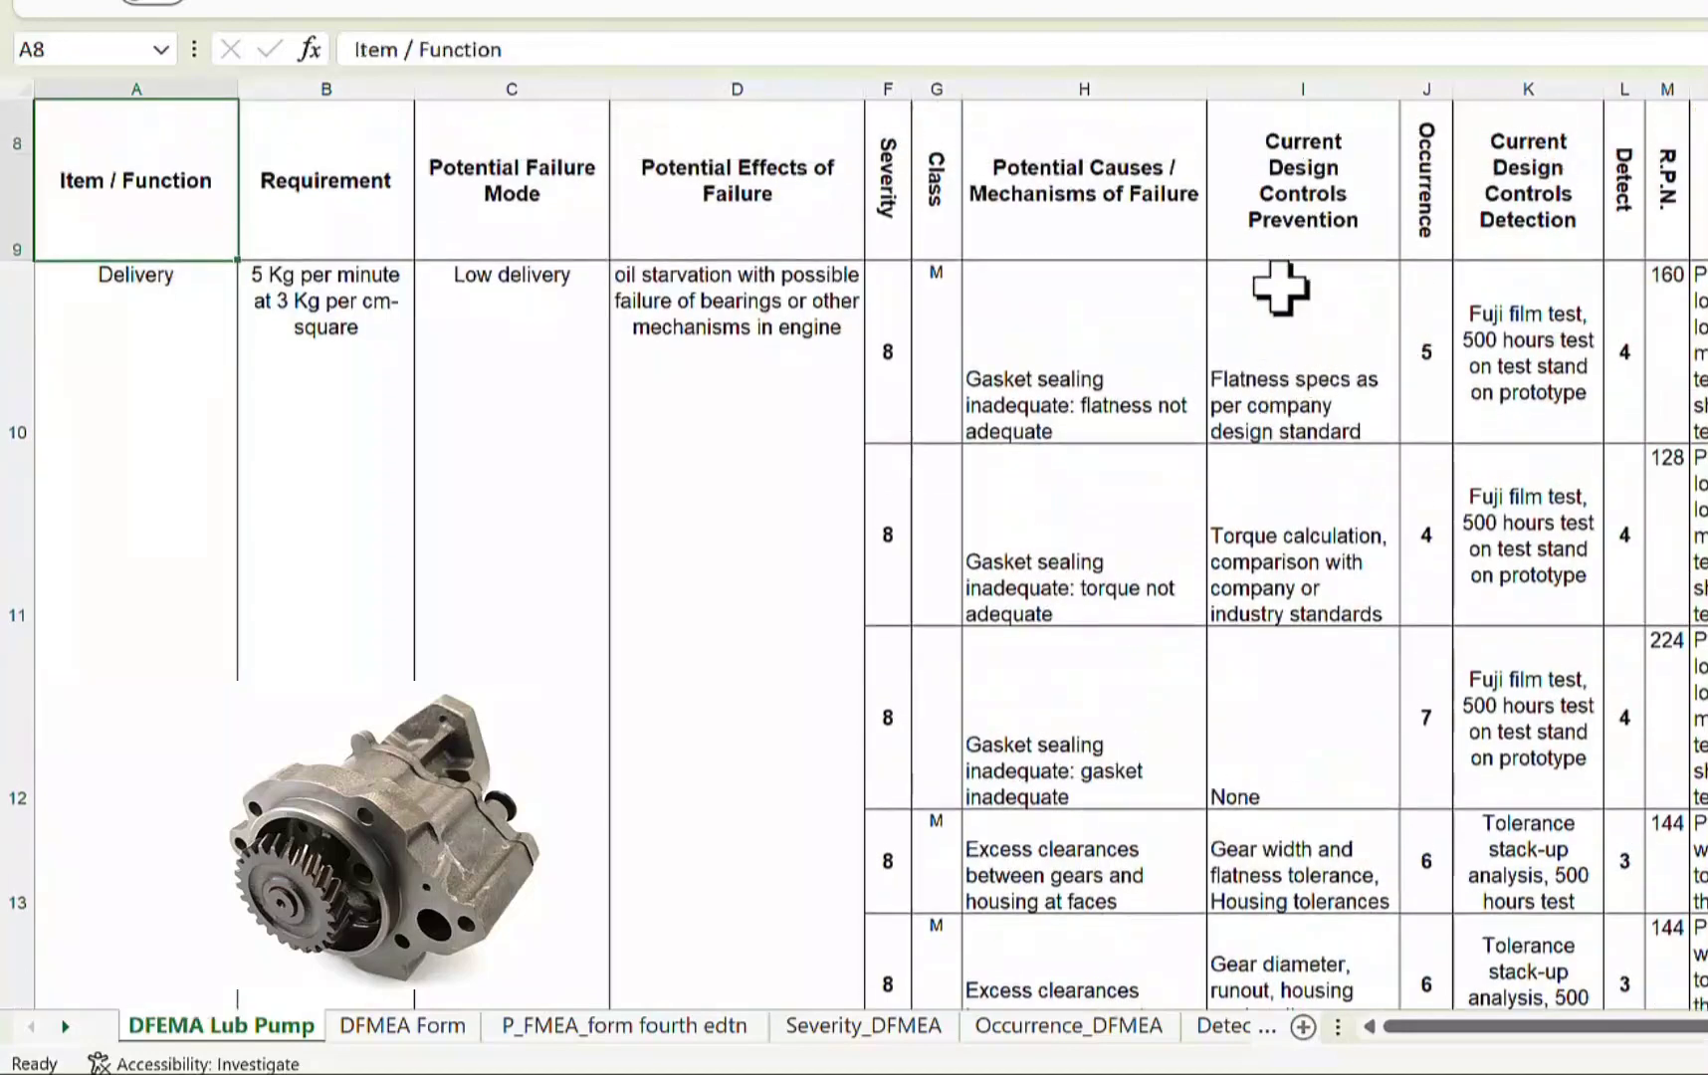
# Review the requirement, potential failure mode and potential effects of failure for the Delivery function in row 10.
pyautogui.click(344, 291)
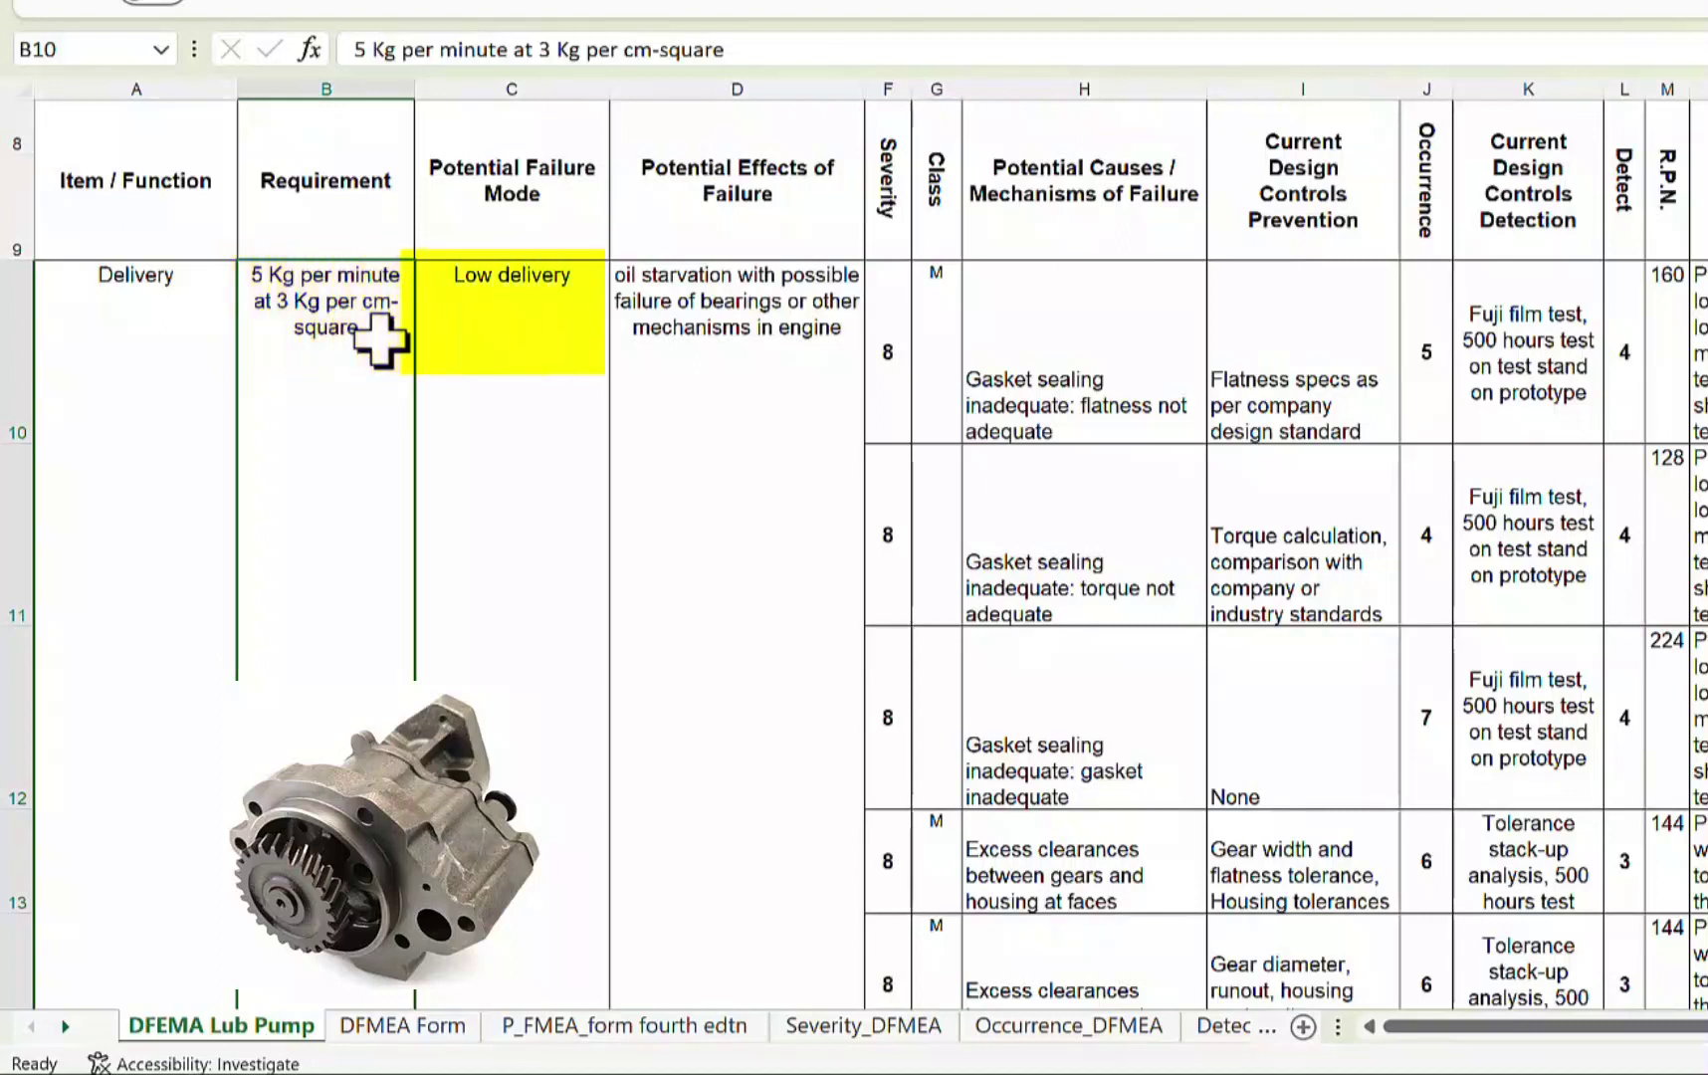
pyautogui.click(548, 304)
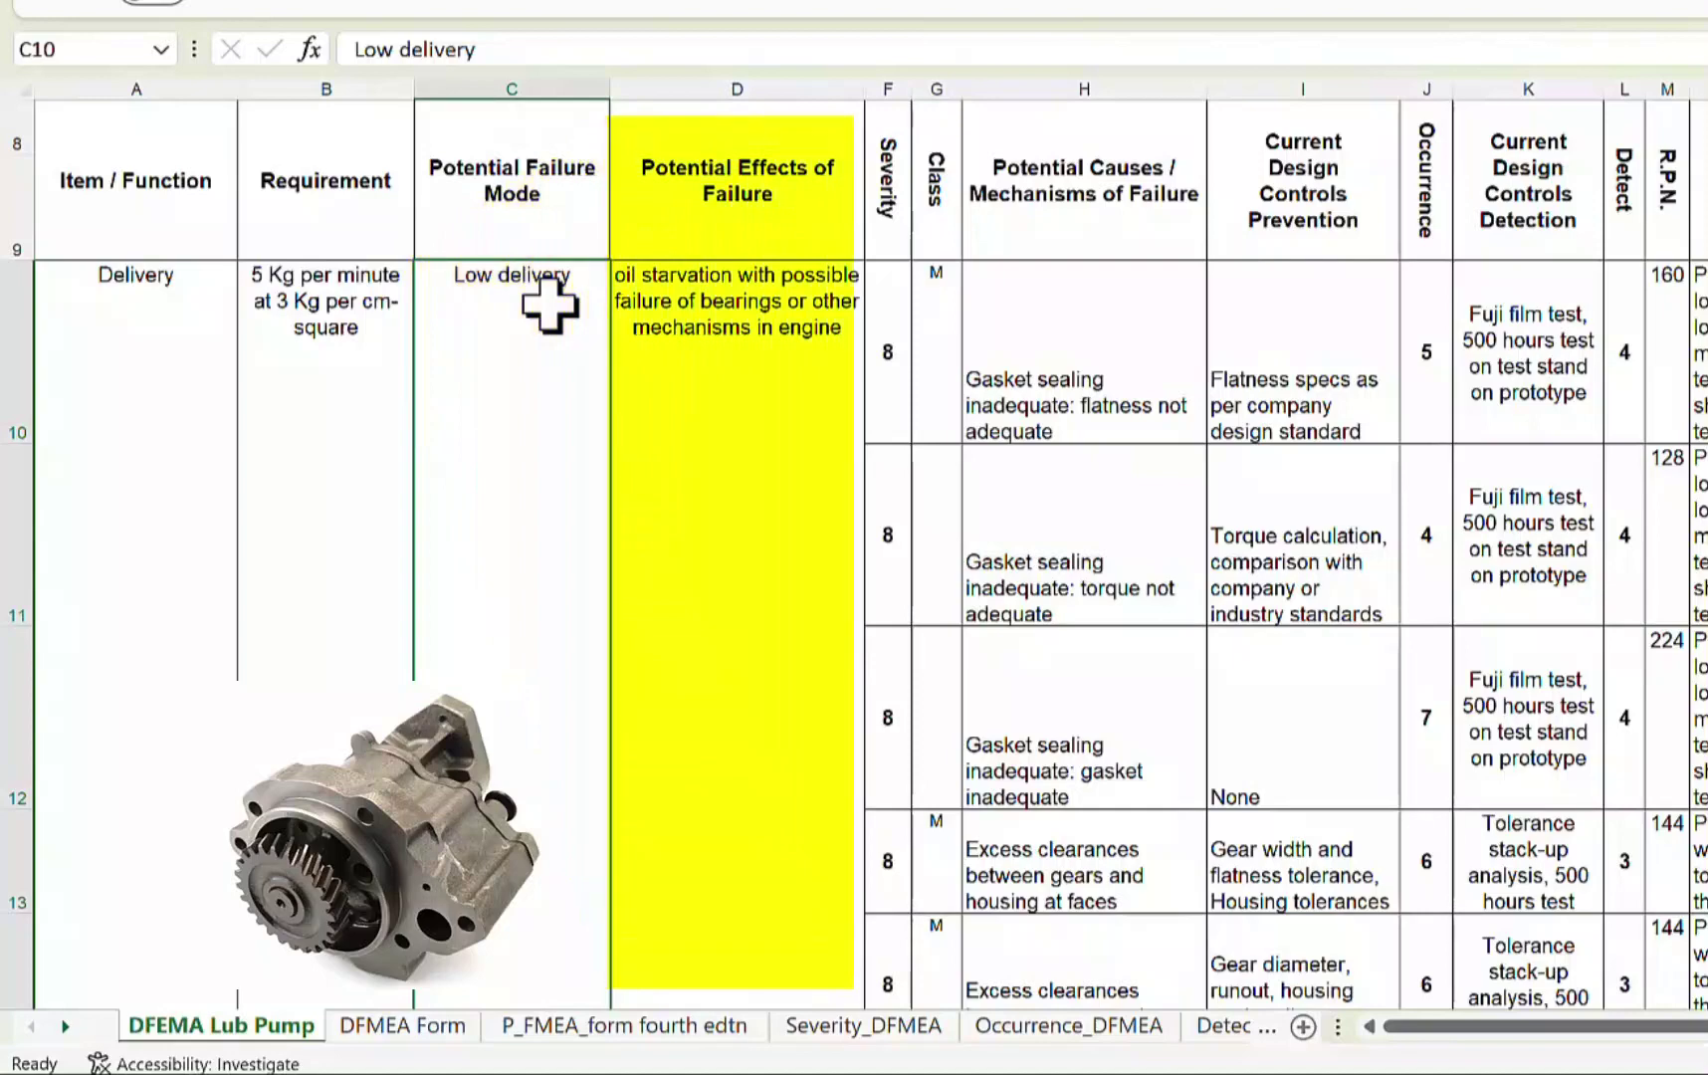
pyautogui.press('Right')
pyautogui.scroll(-1, 550, 305)
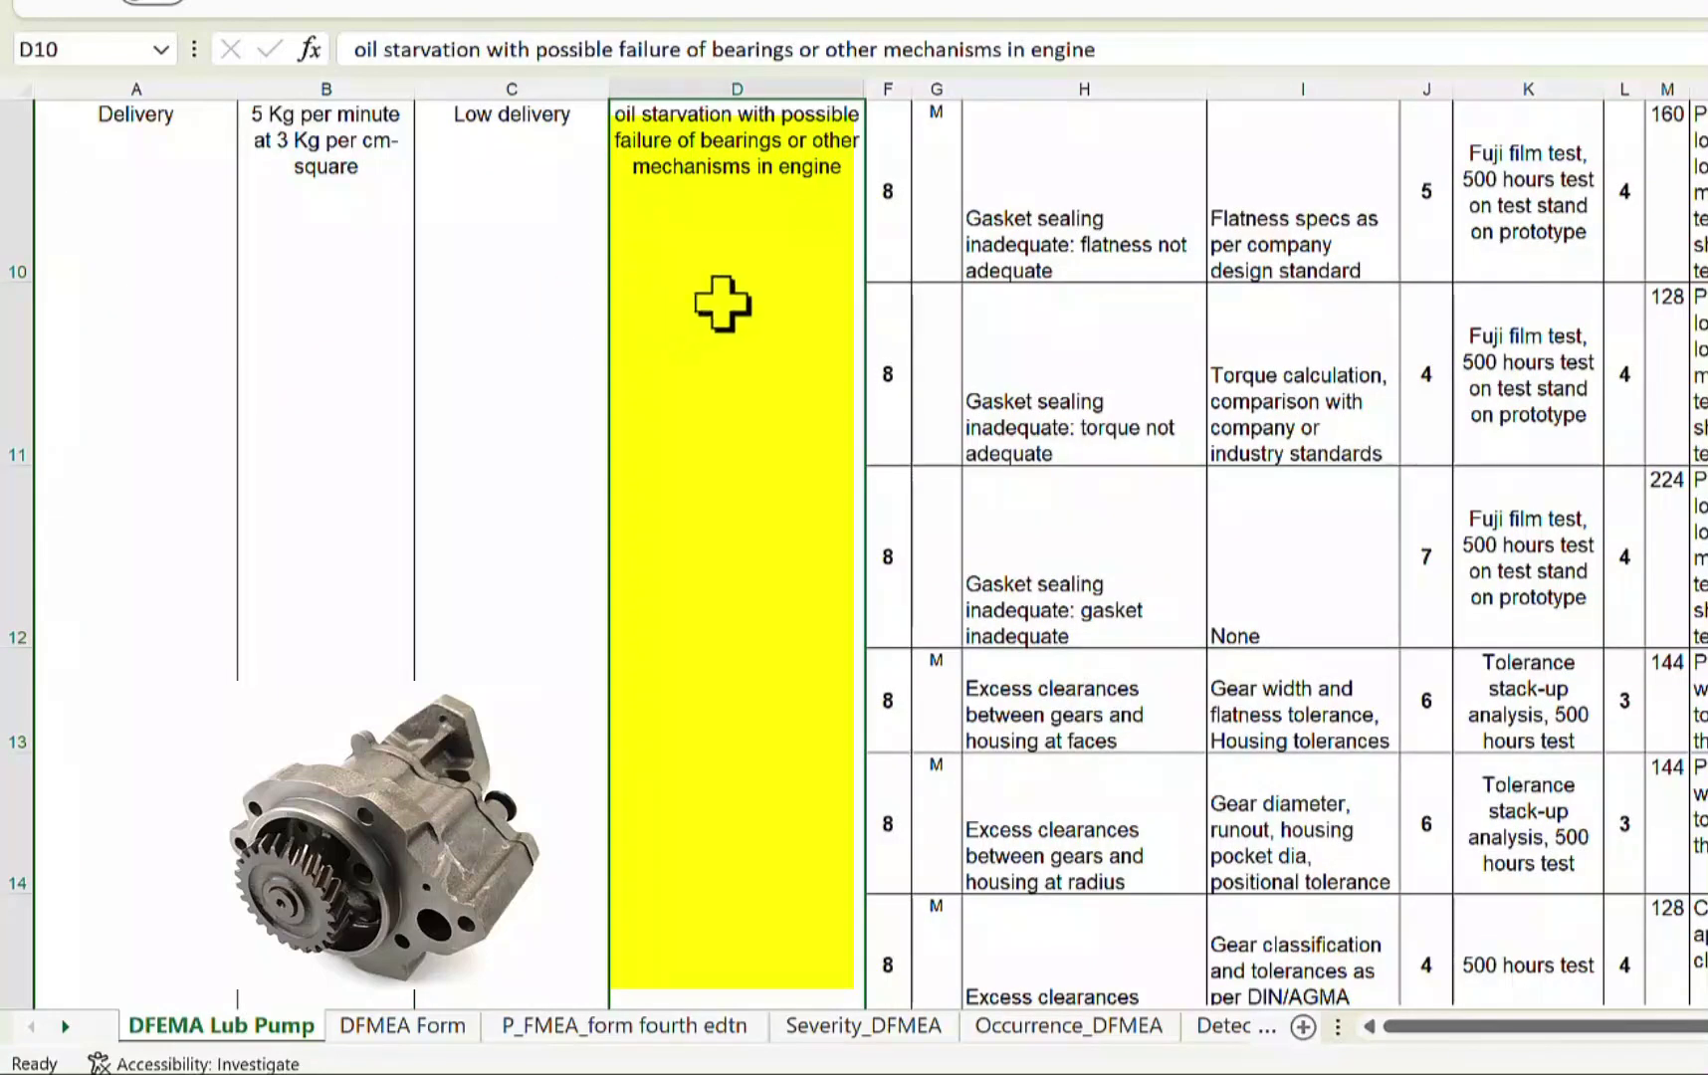
pyautogui.scroll(1, 732, 304)
pyautogui.scroll(1, 733, 304)
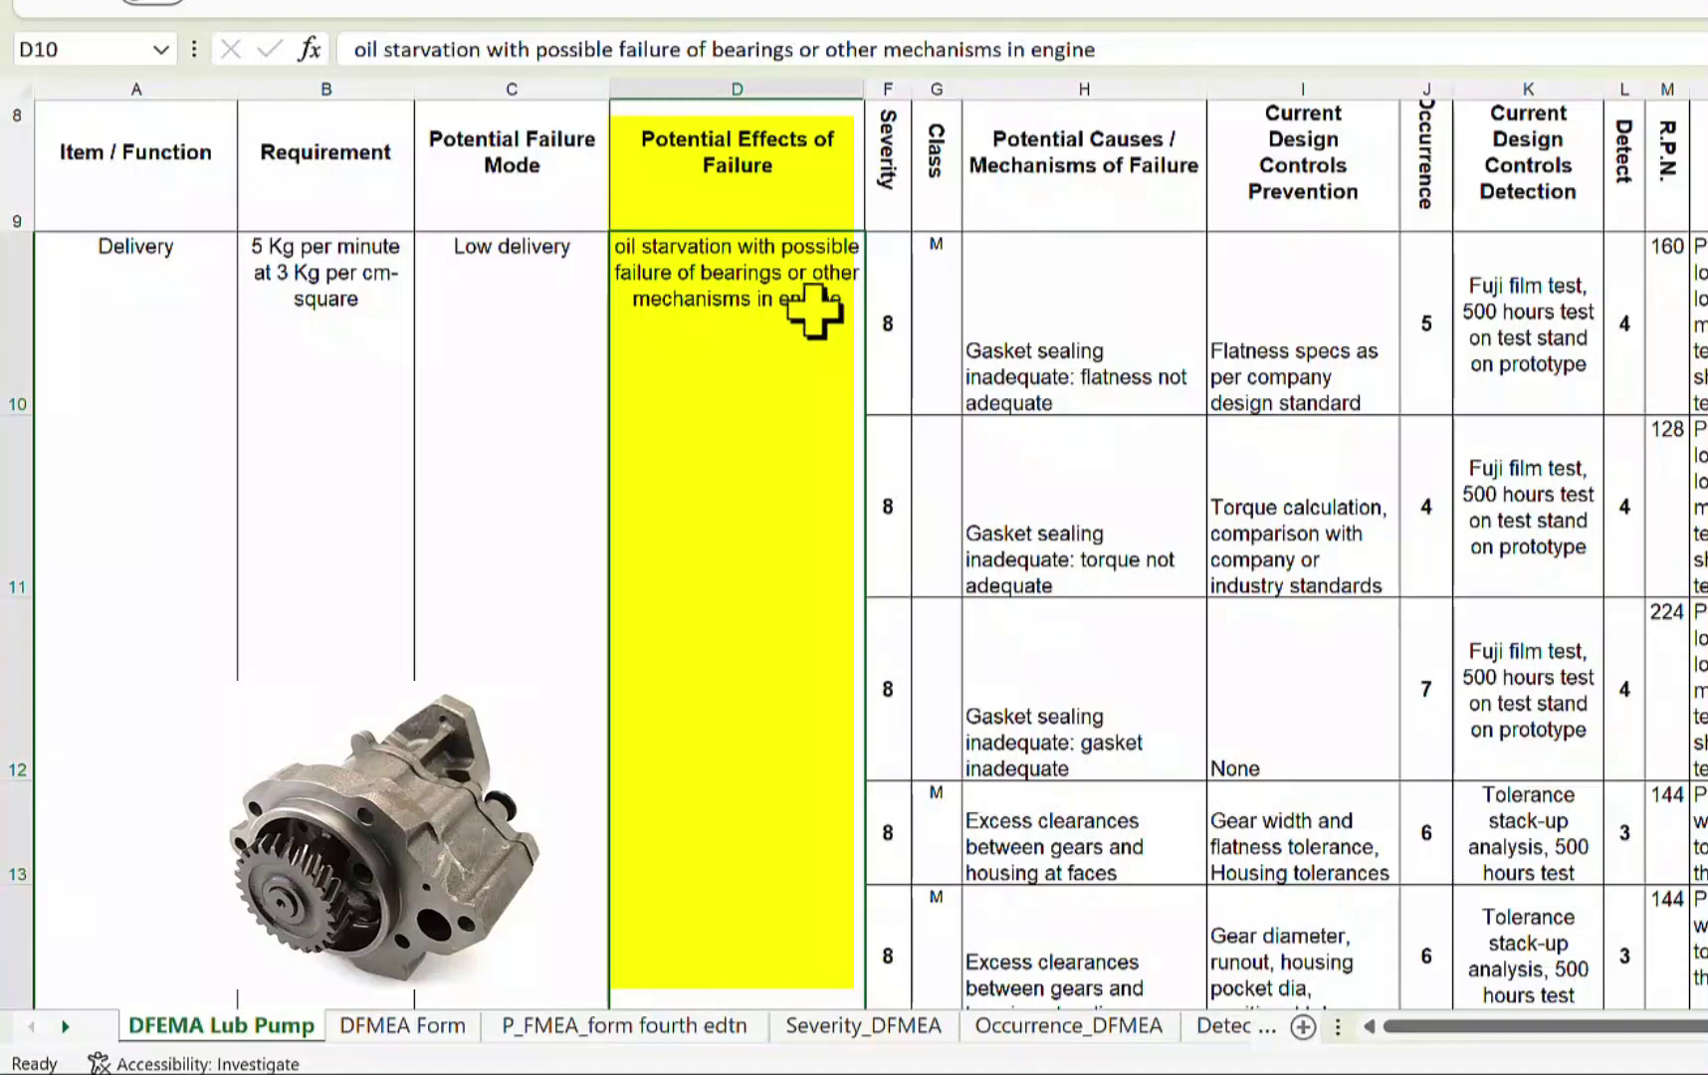
# Inspect row 10's severity rating, class and first potential cause against the potential effect of failure.
pyautogui.click(883, 275)
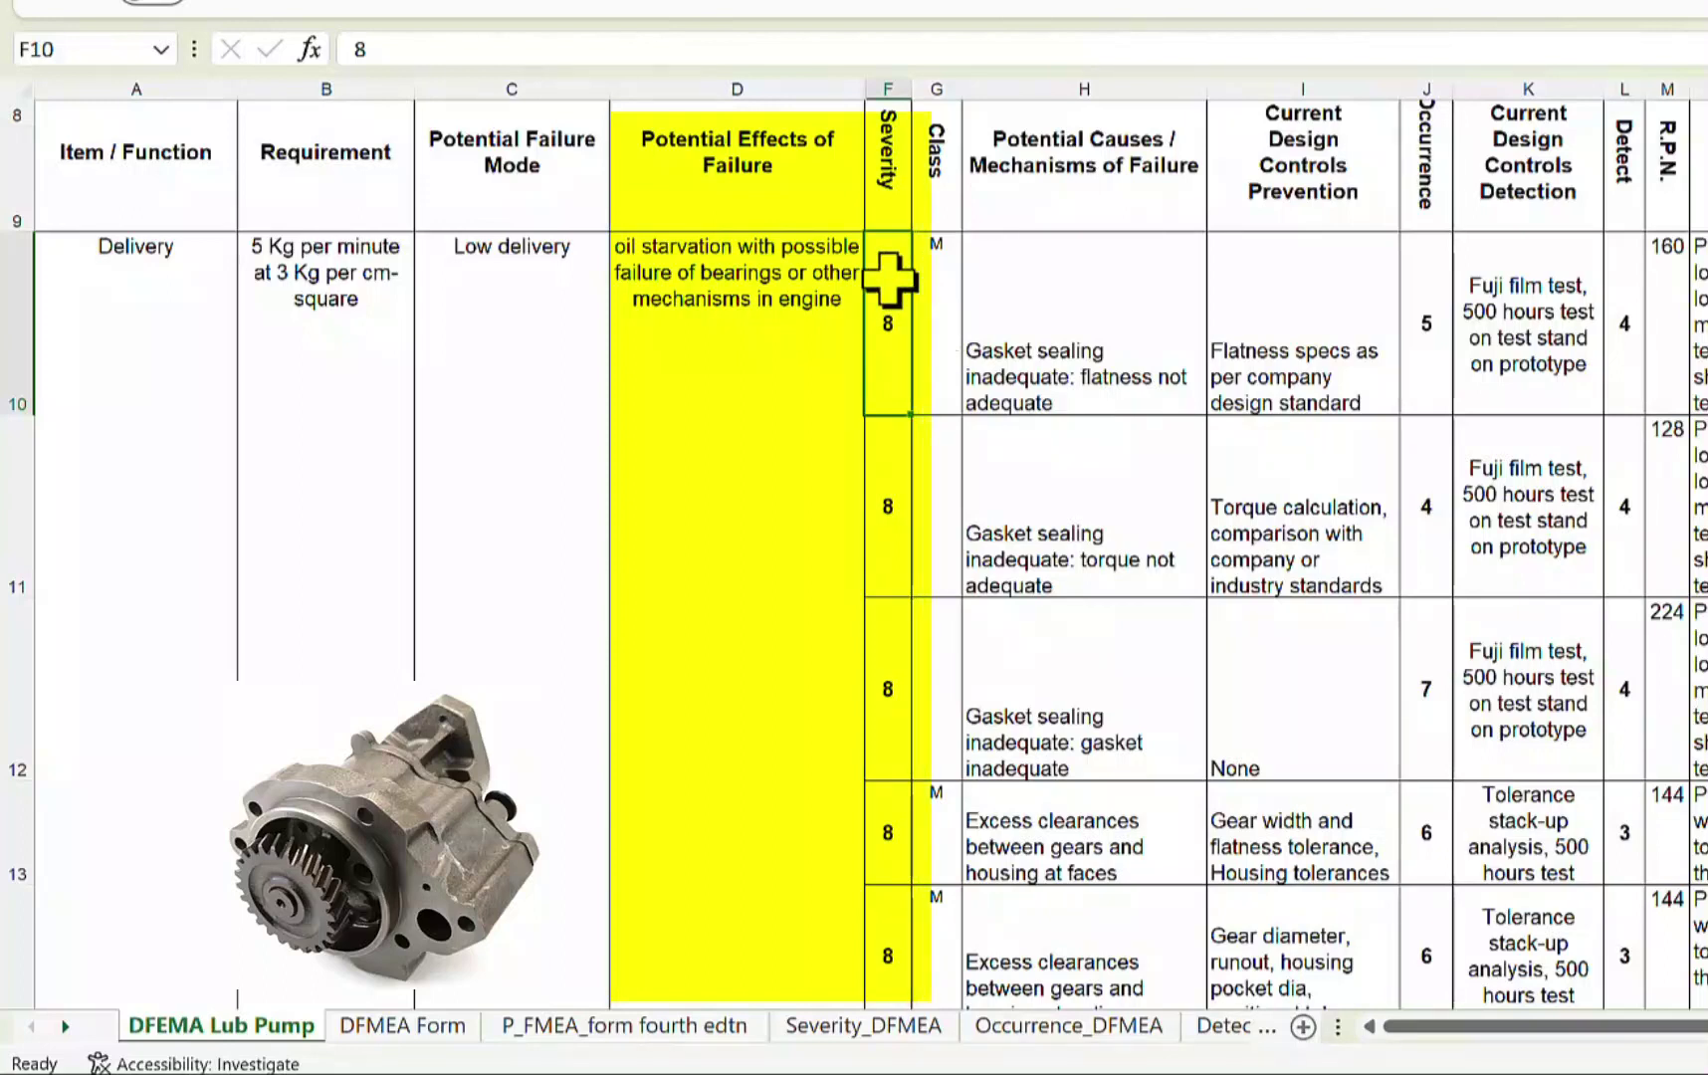
pyautogui.click(946, 266)
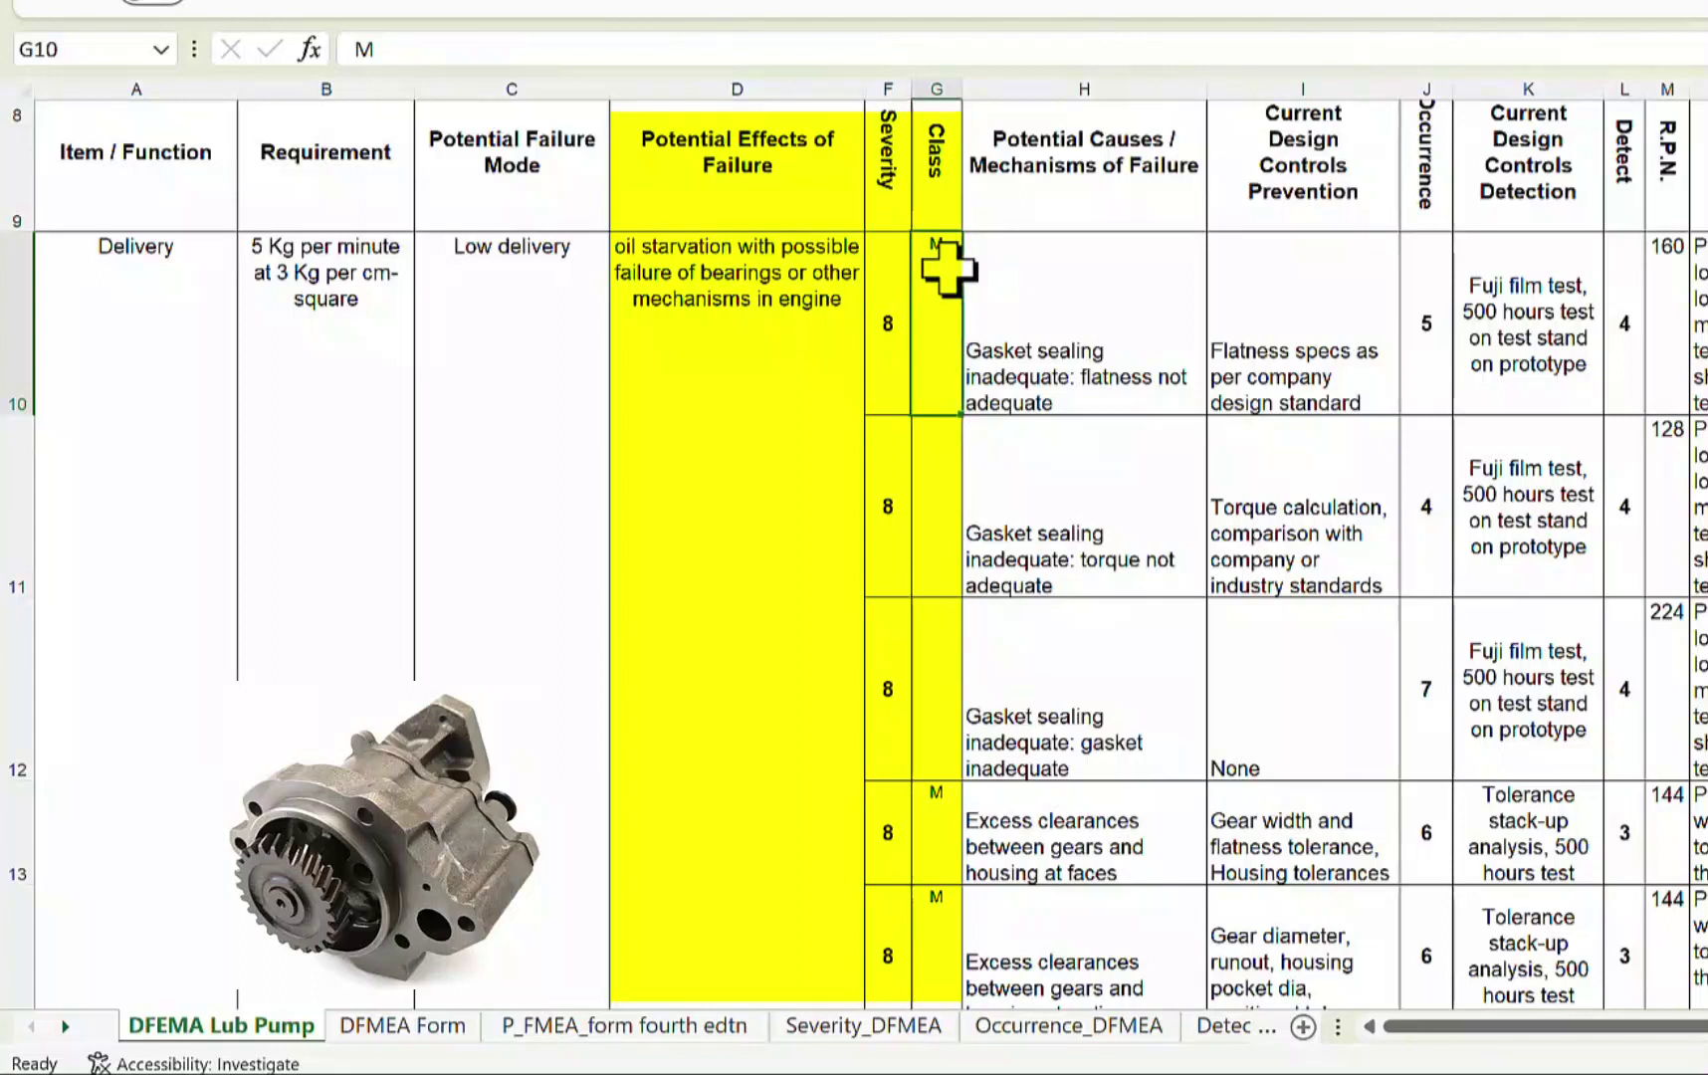
pyautogui.click(1140, 223)
pyautogui.click(1120, 310)
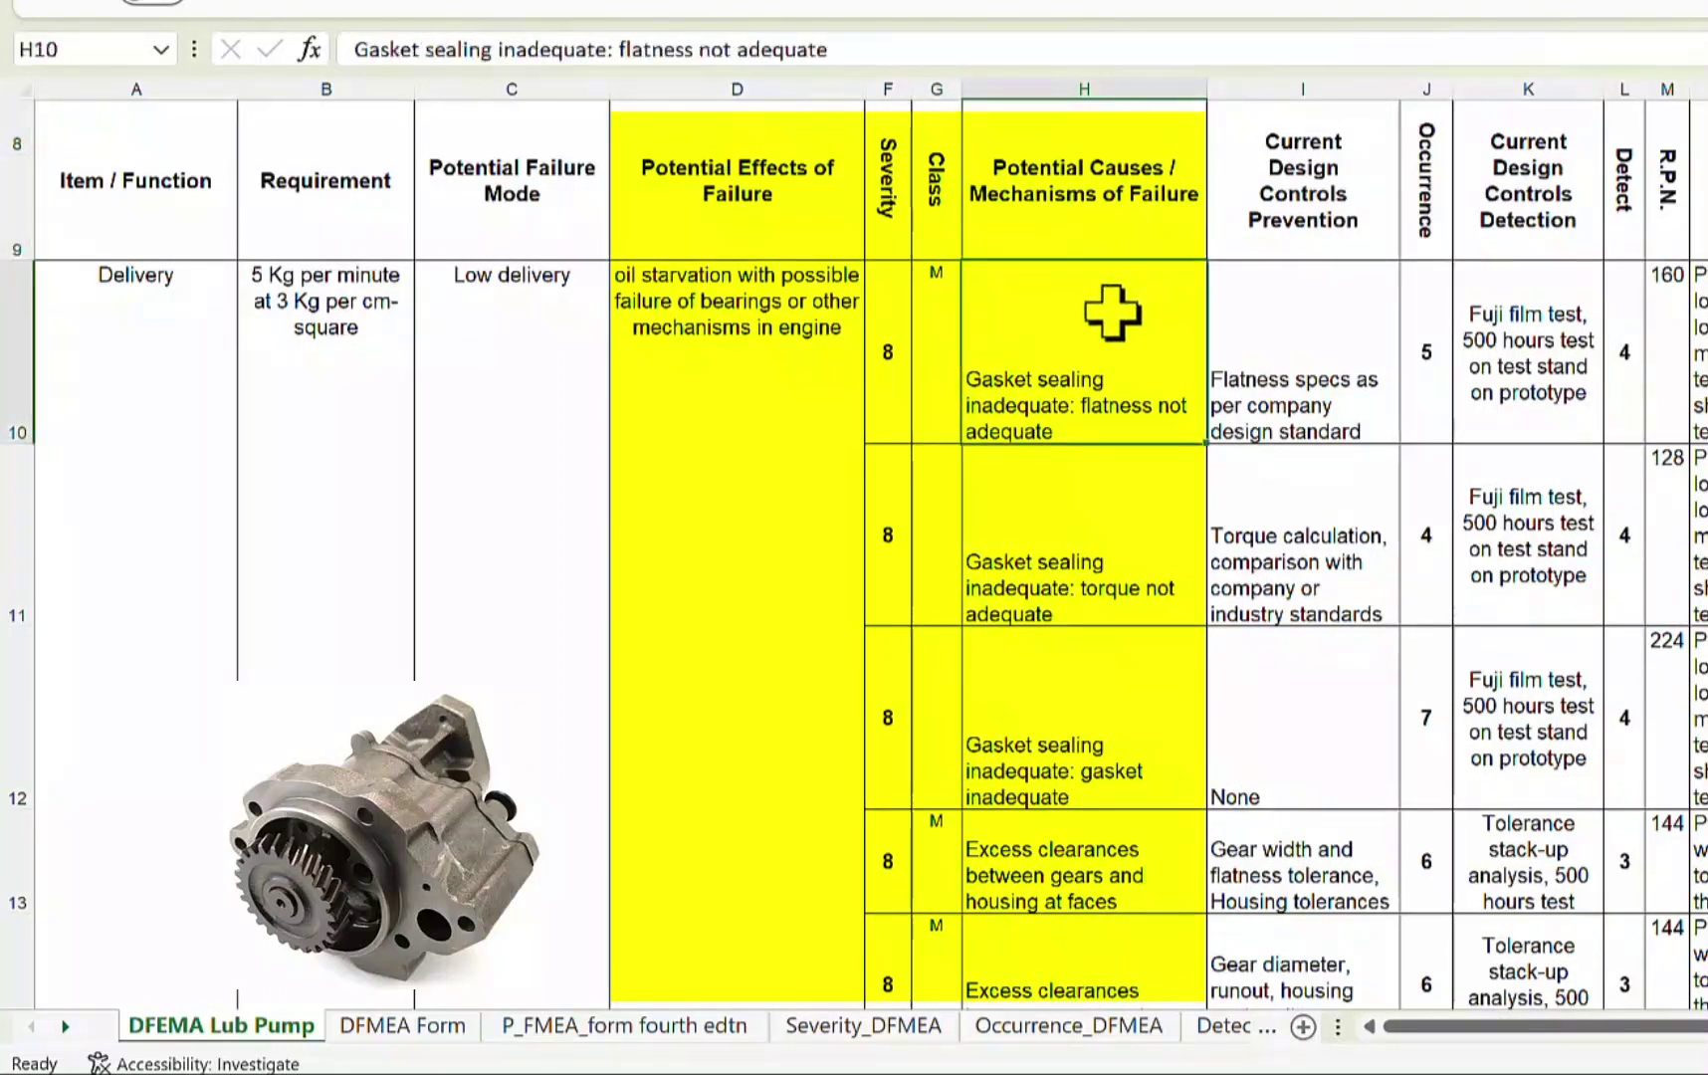
pyautogui.click(805, 319)
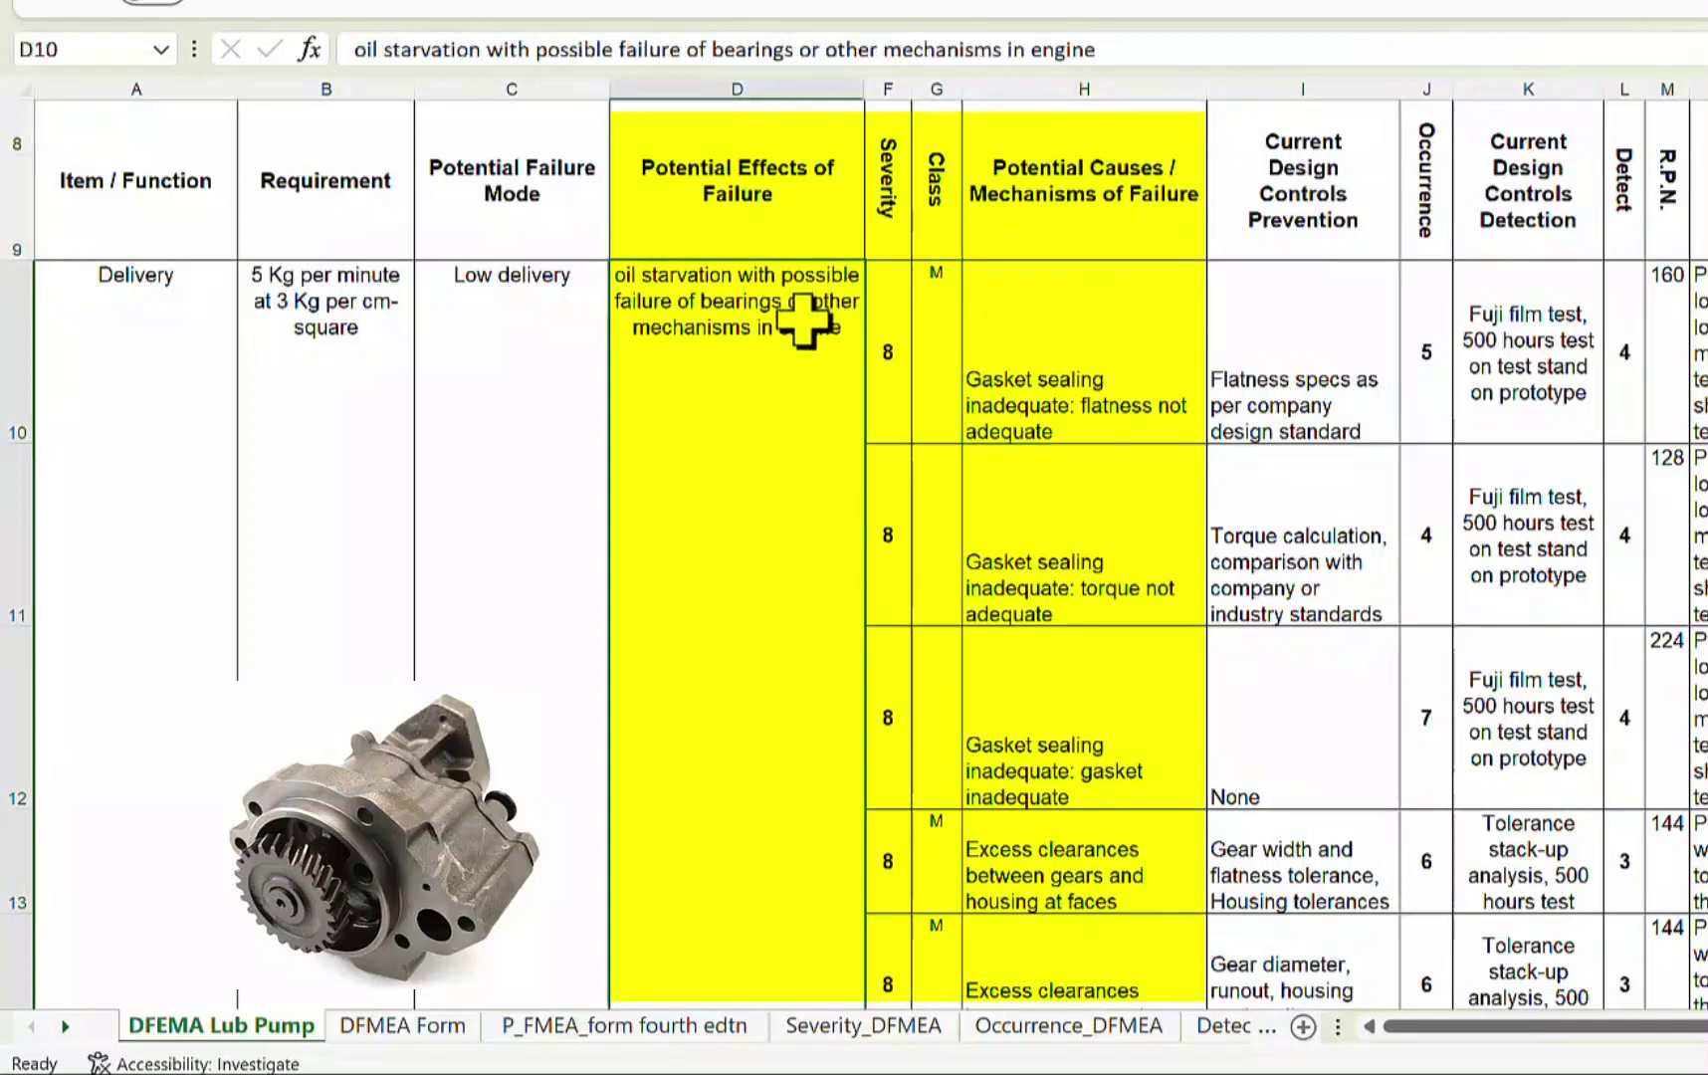
# Go through the potential causes of low delivery in H10 to H14, returning to the gasket flatness cause.
pyautogui.click(1102, 341)
pyautogui.click(1114, 598)
pyautogui.click(1110, 671)
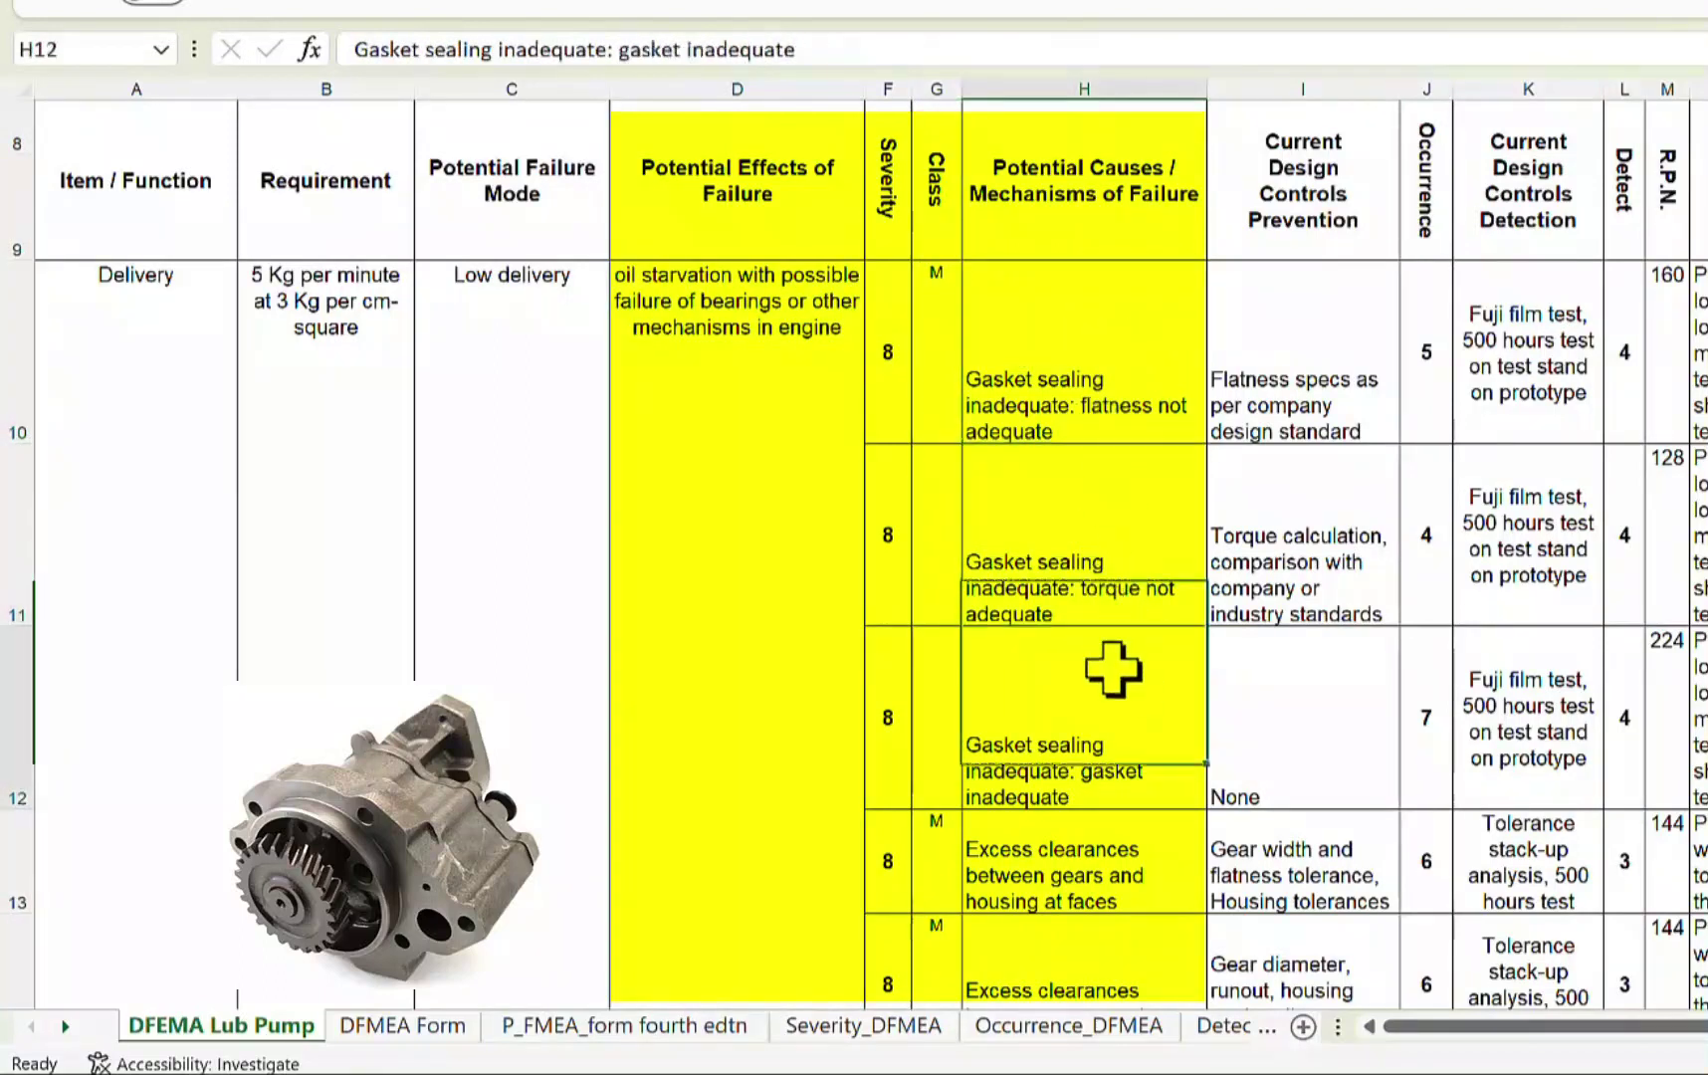
pyautogui.click(1063, 876)
pyautogui.click(1071, 950)
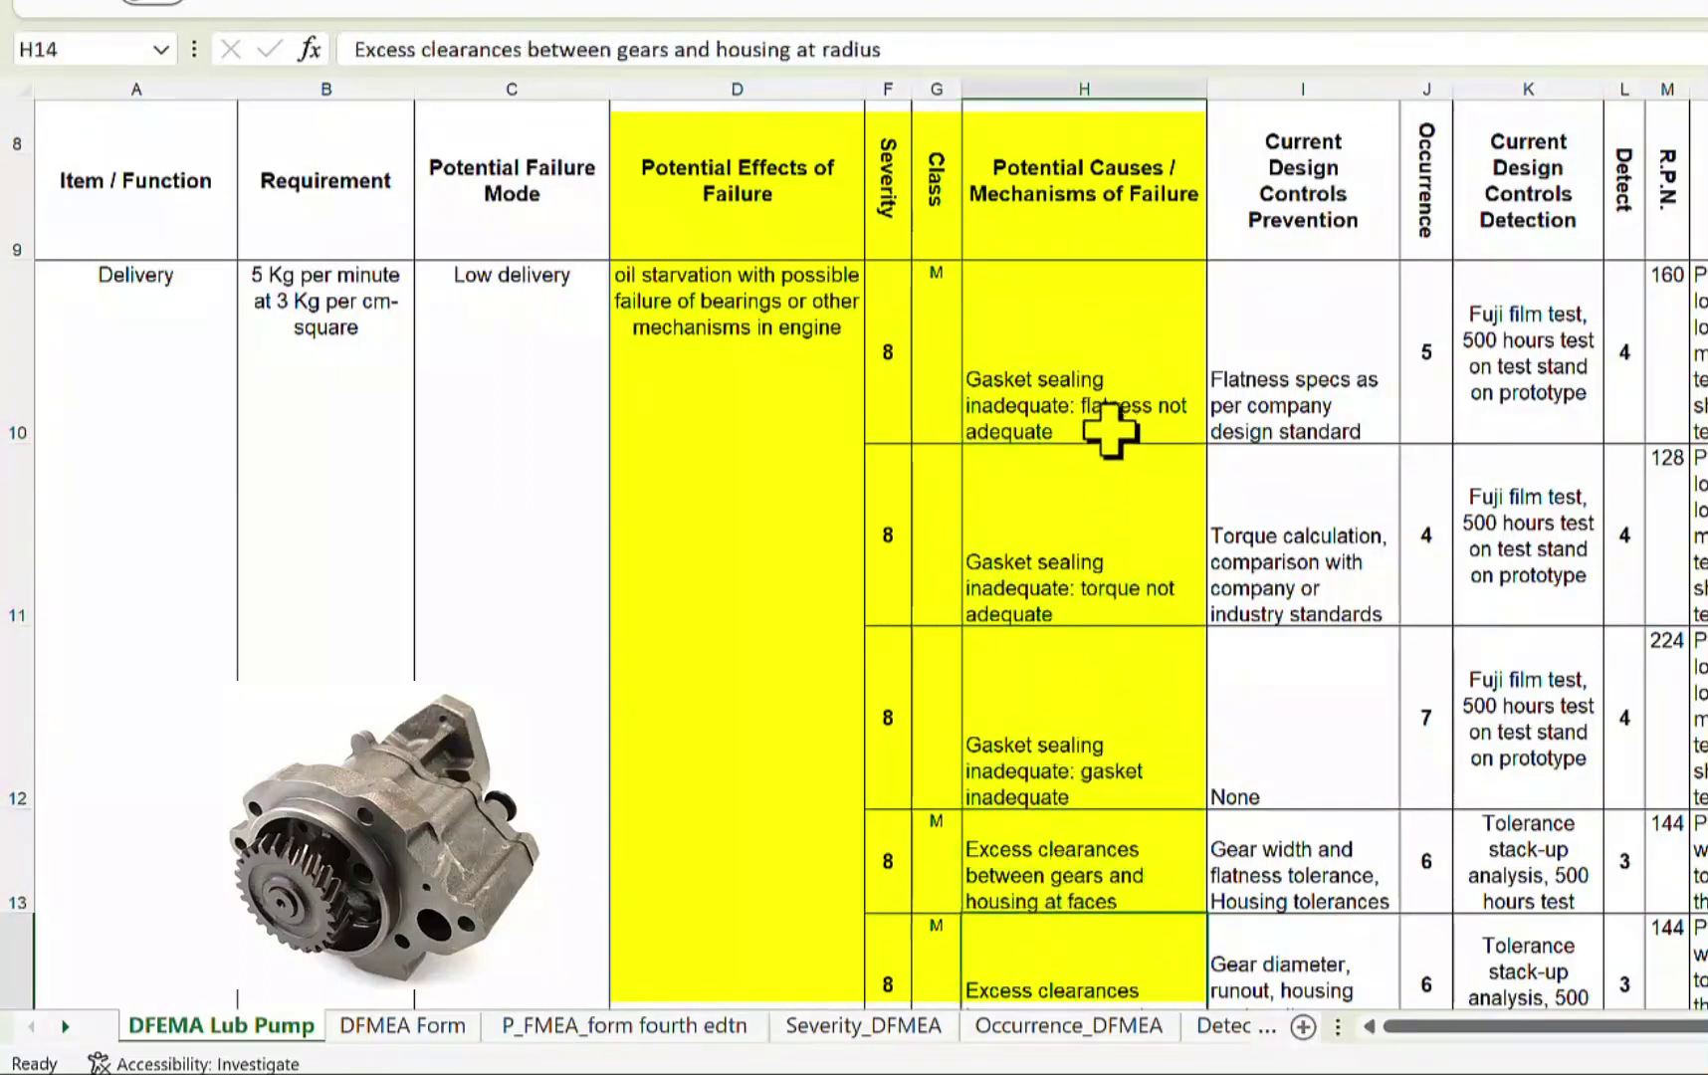
pyautogui.click(1130, 348)
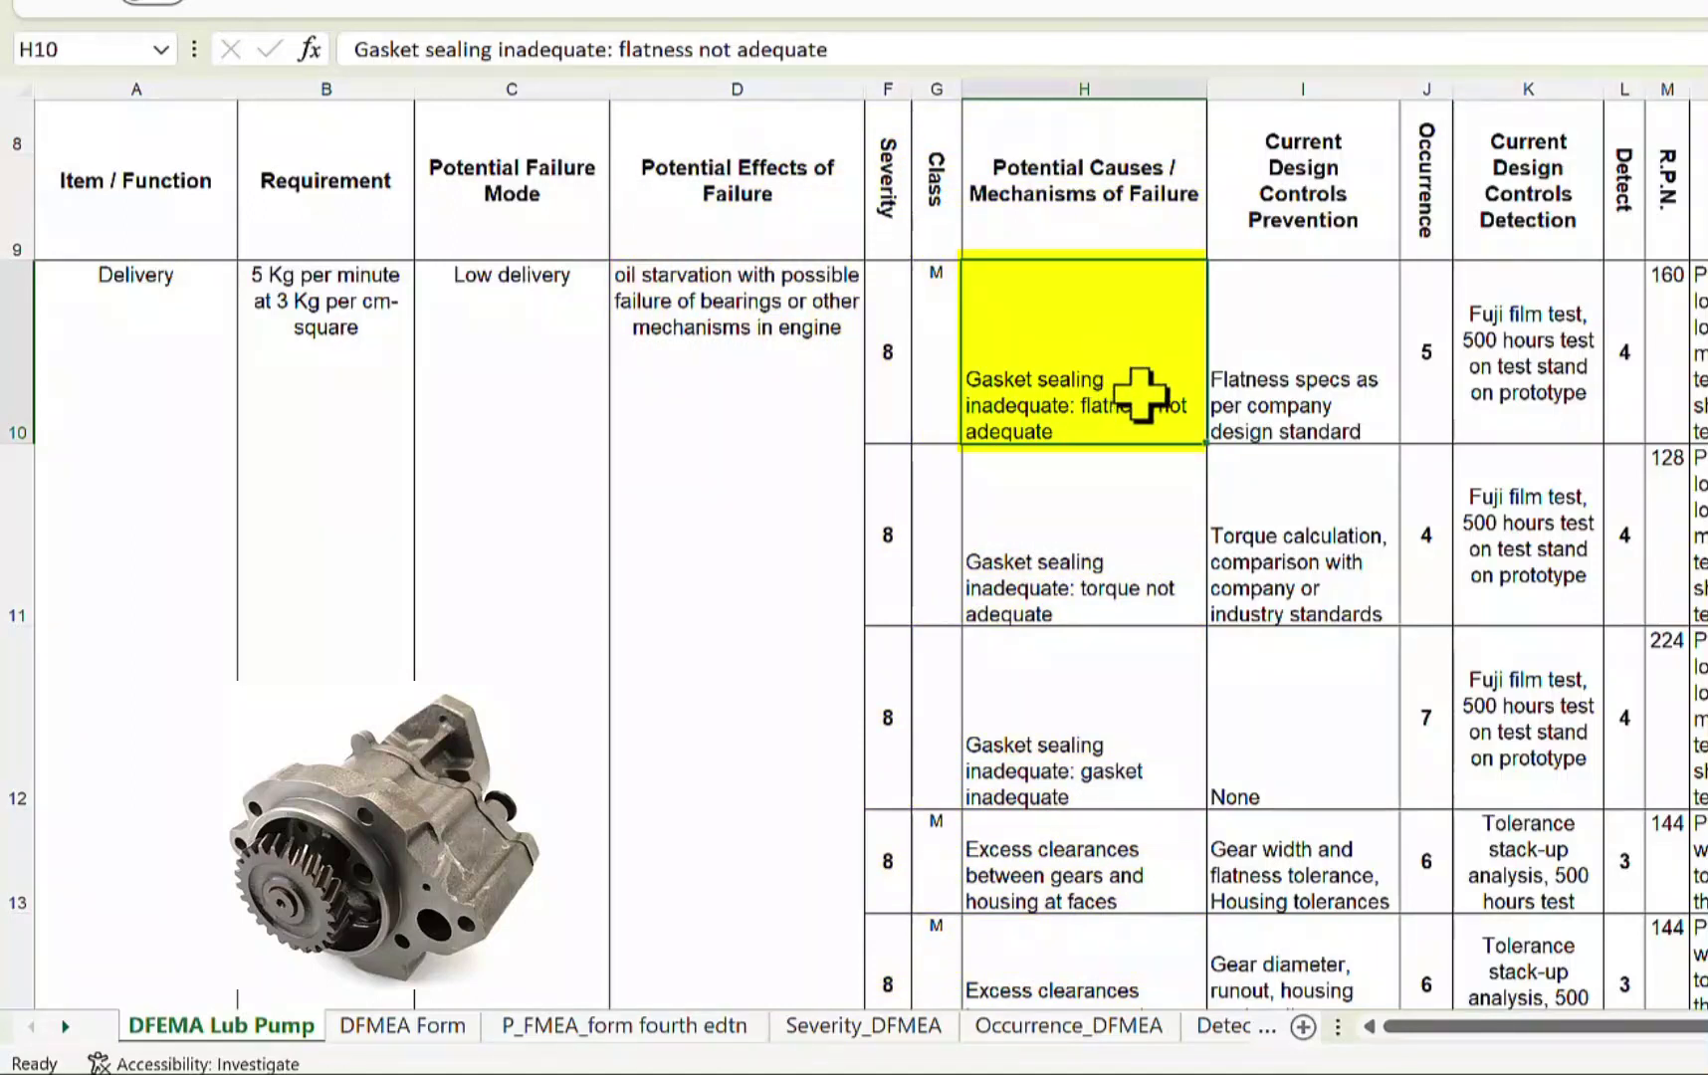
# Compare the prevention and detection controls for the gasket flatness cause, including its occurrence and detection ratings.
pyautogui.click(1327, 319)
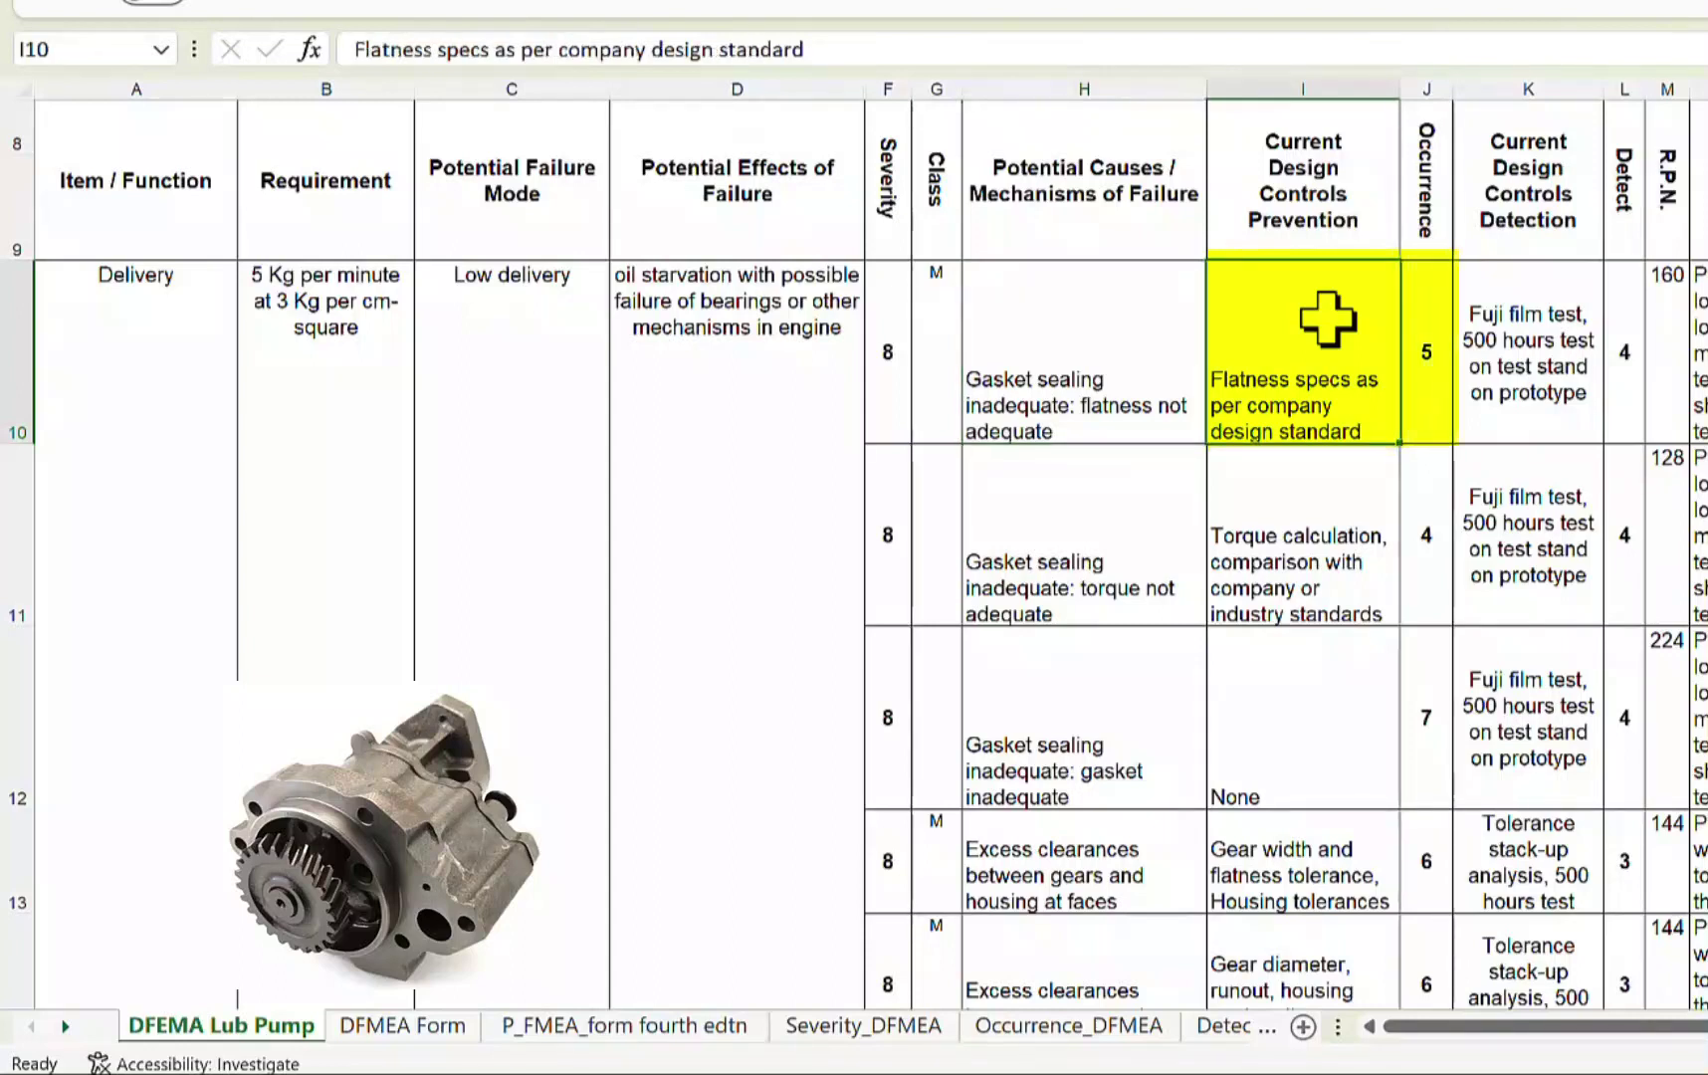
pyautogui.click(1429, 318)
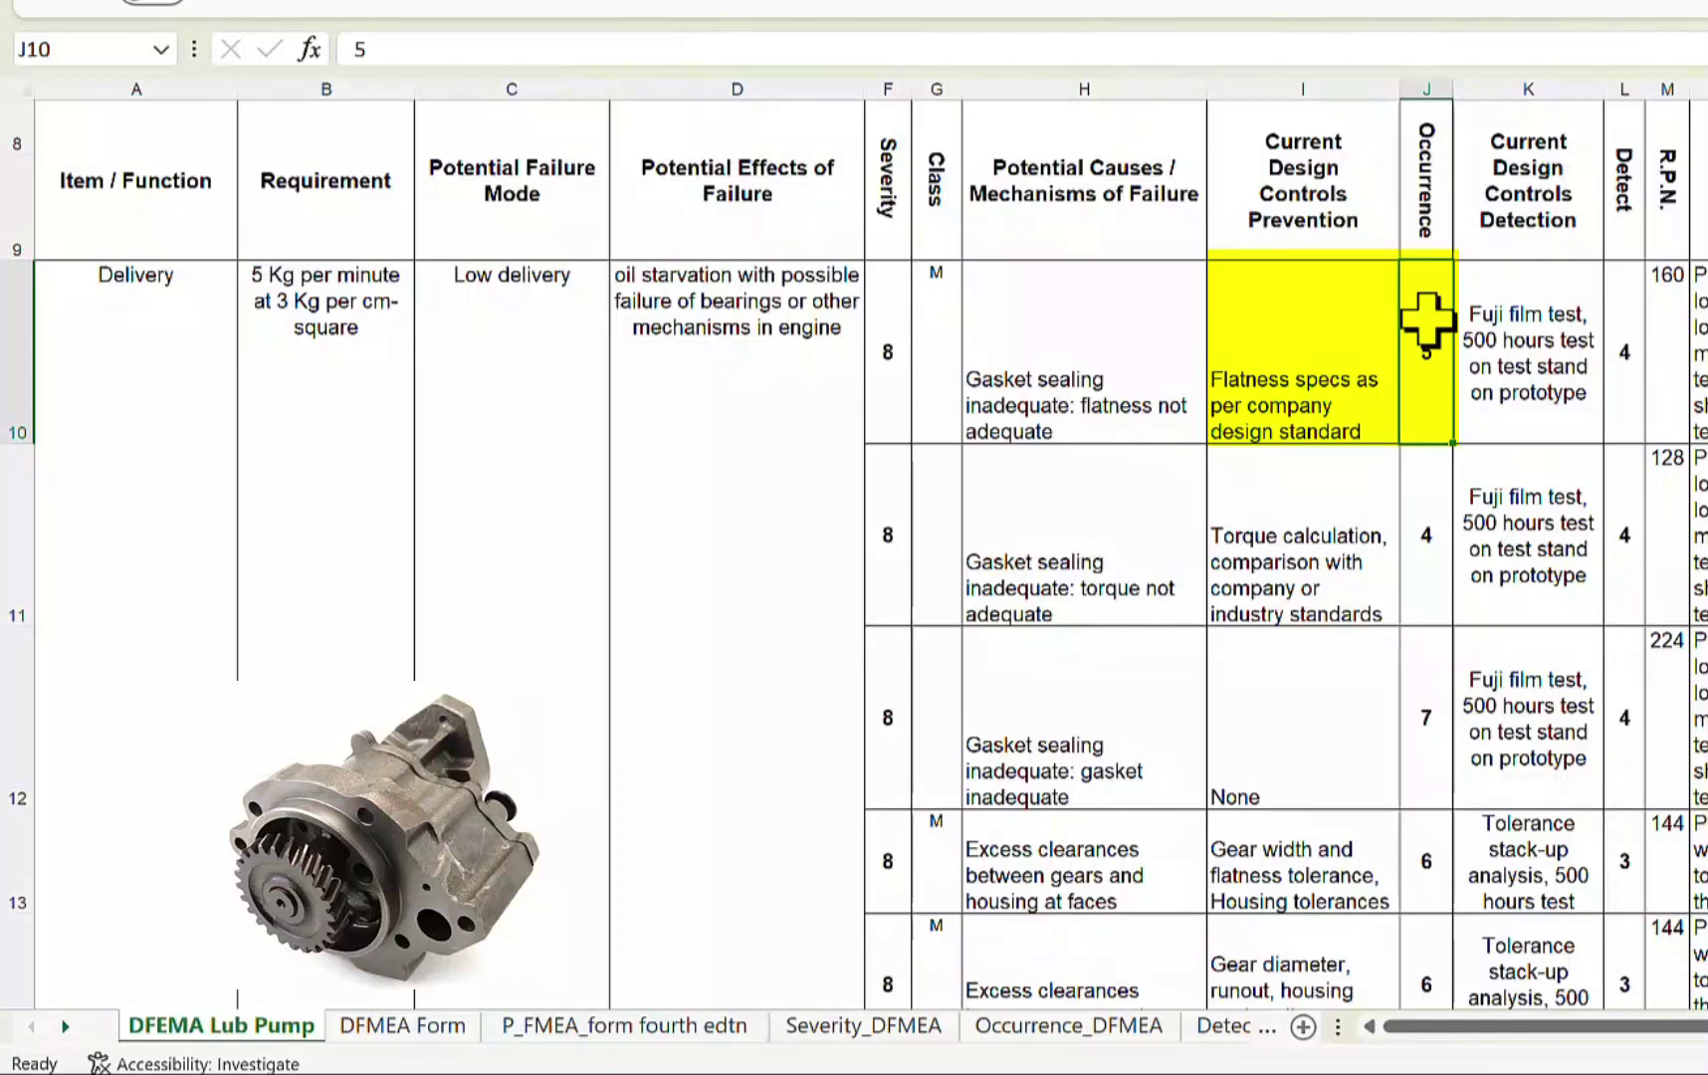
pyautogui.click(1559, 323)
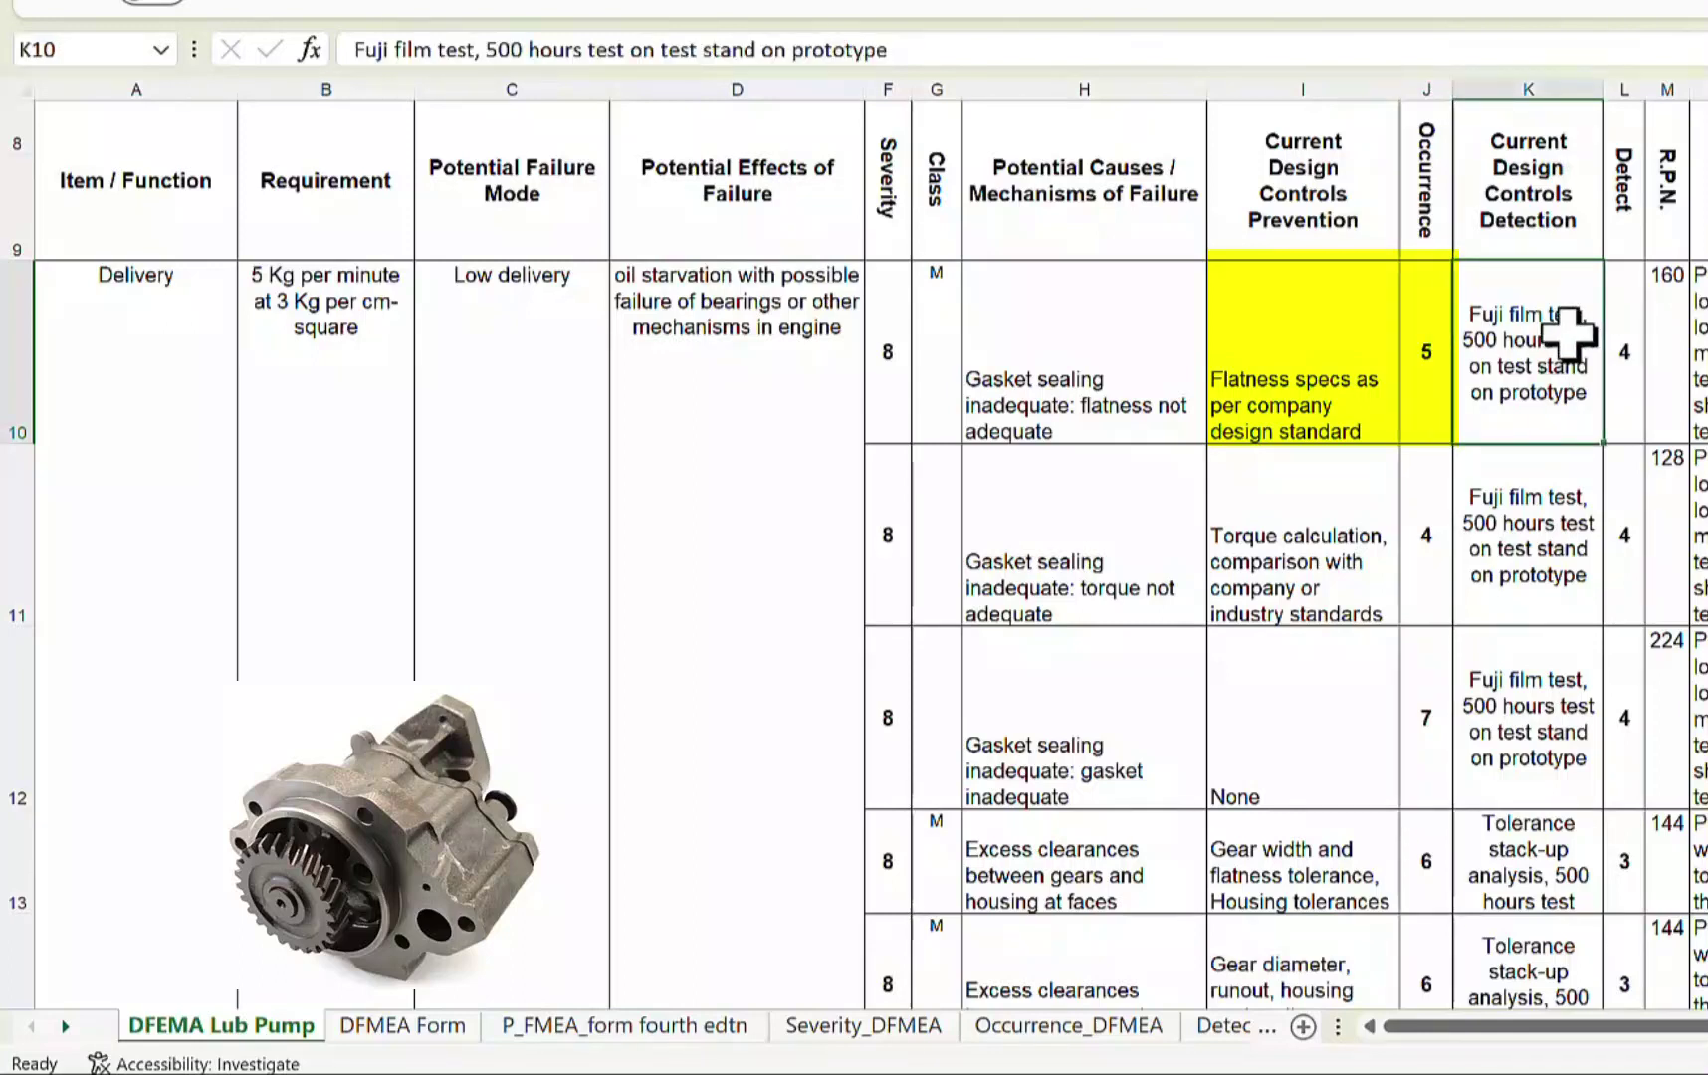
pyautogui.click(1368, 326)
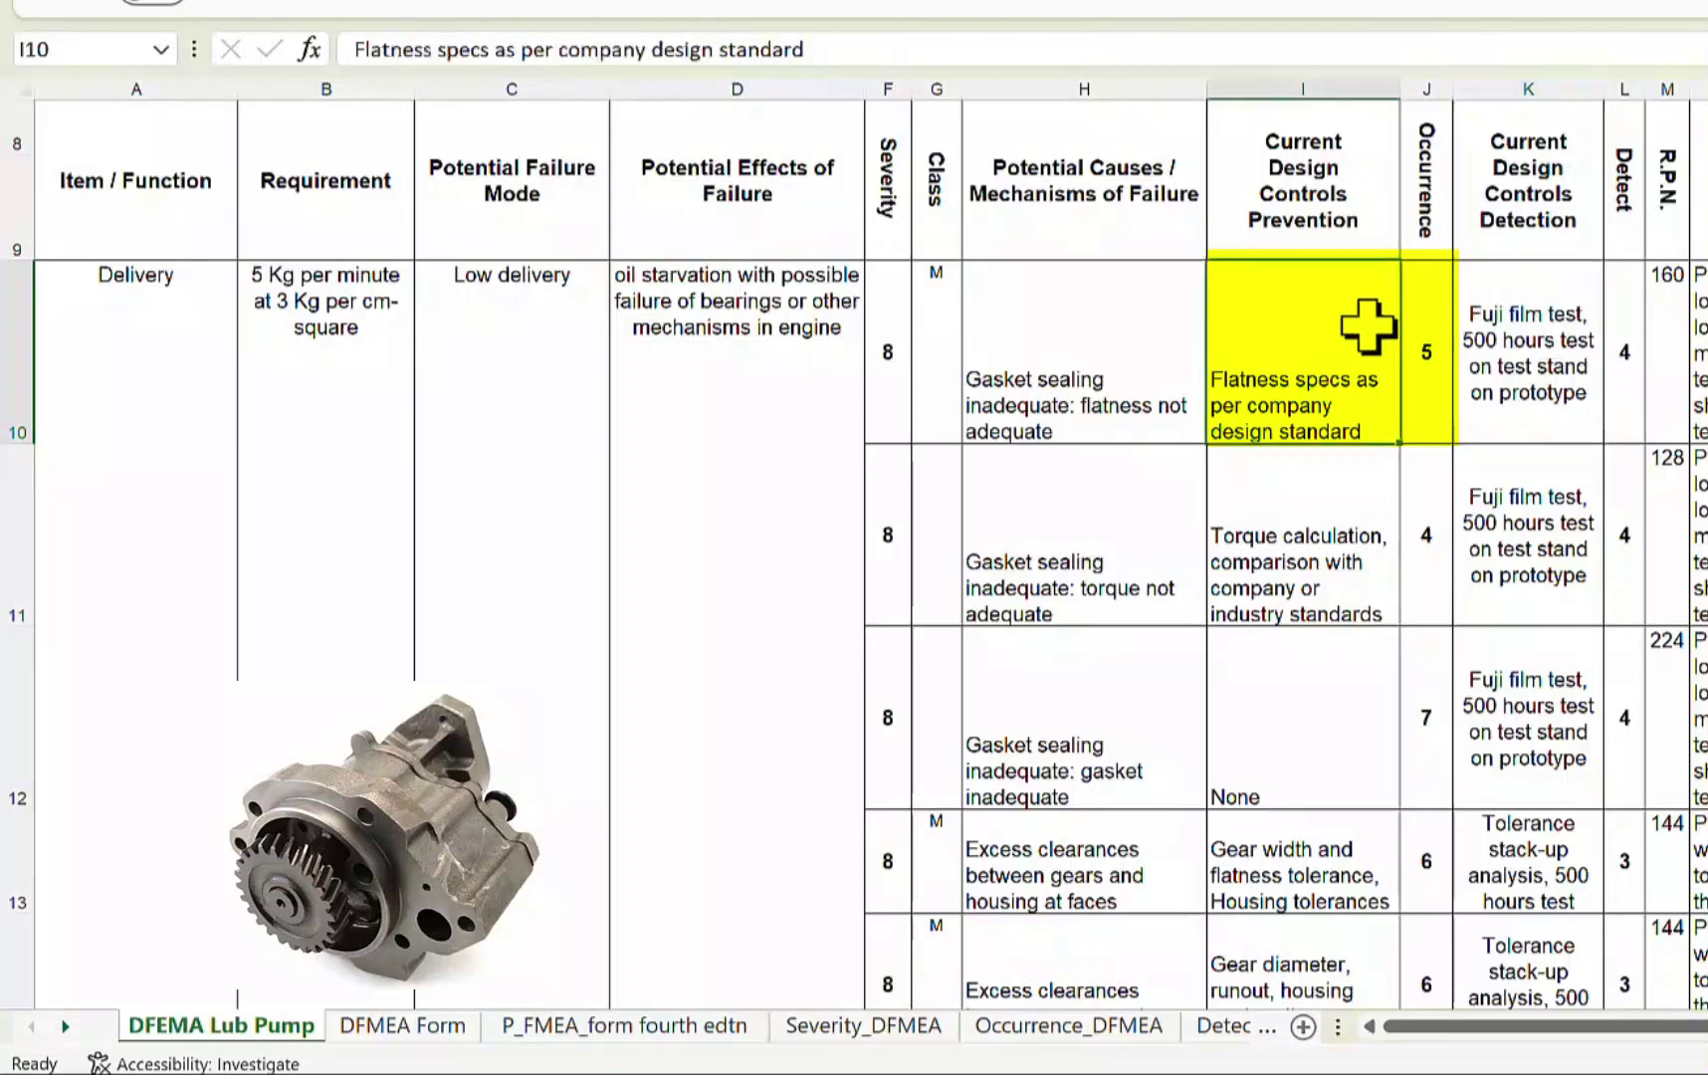
pyautogui.click(1559, 314)
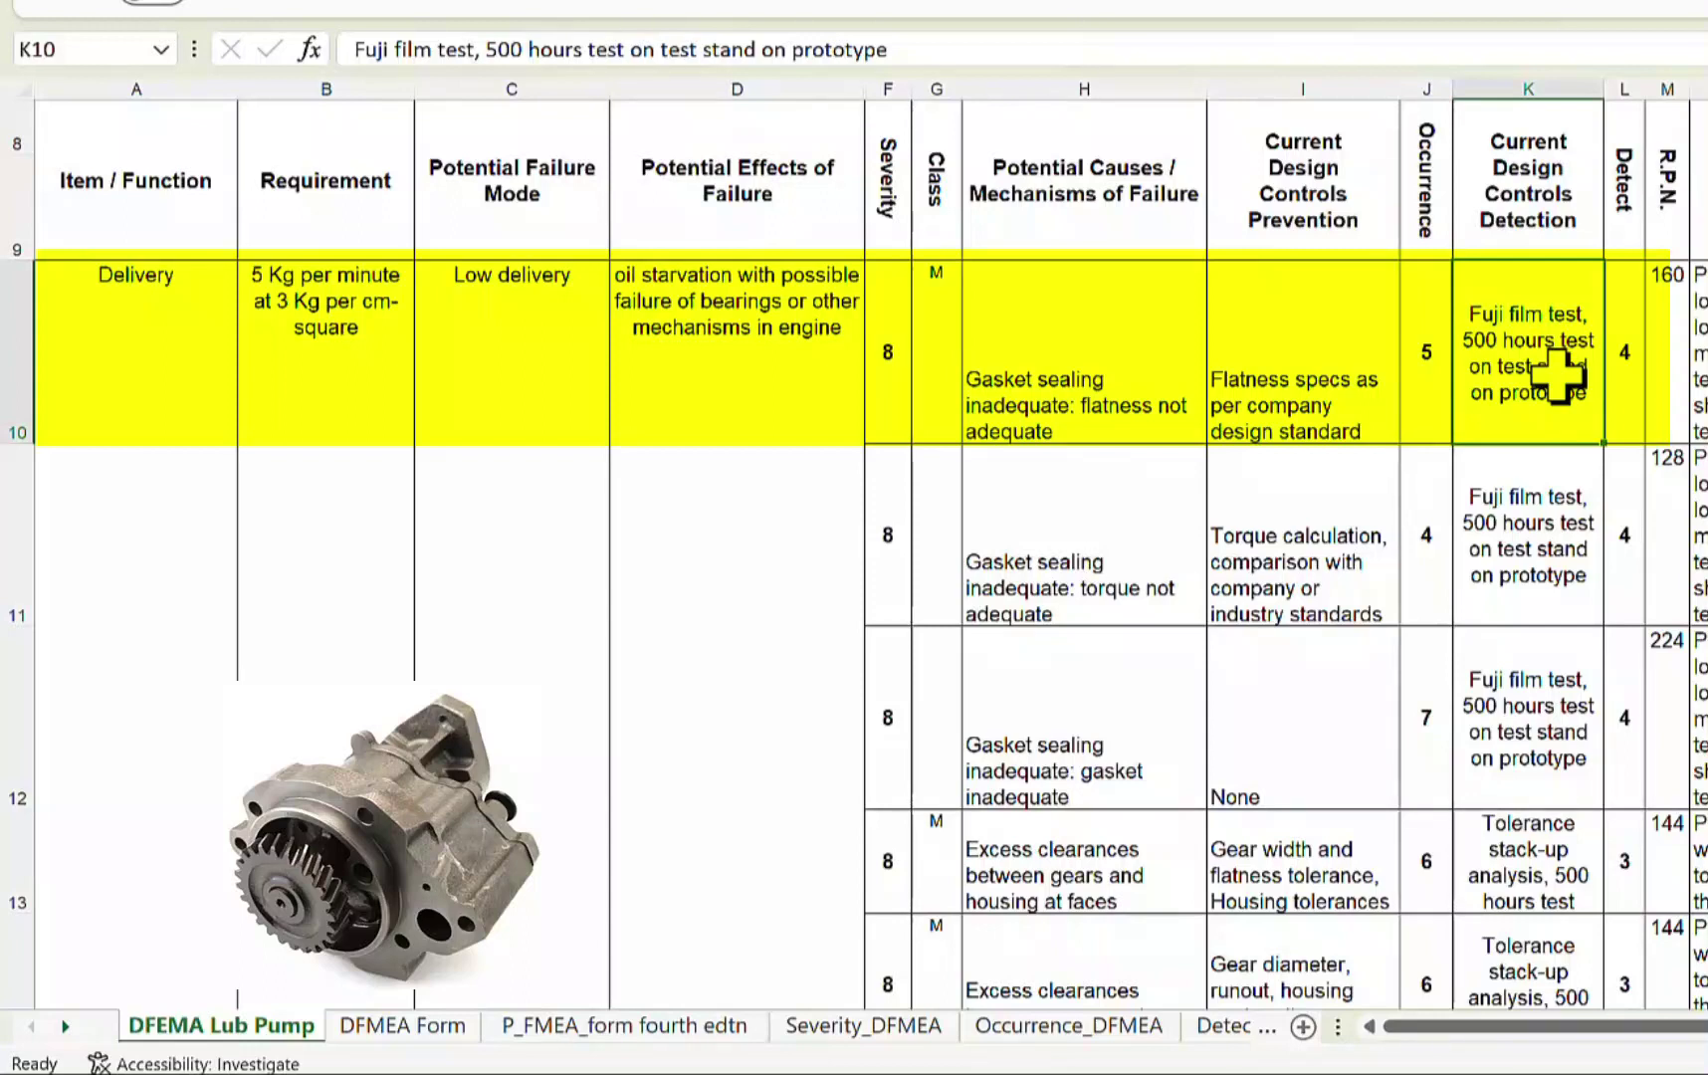
pyautogui.click(1632, 338)
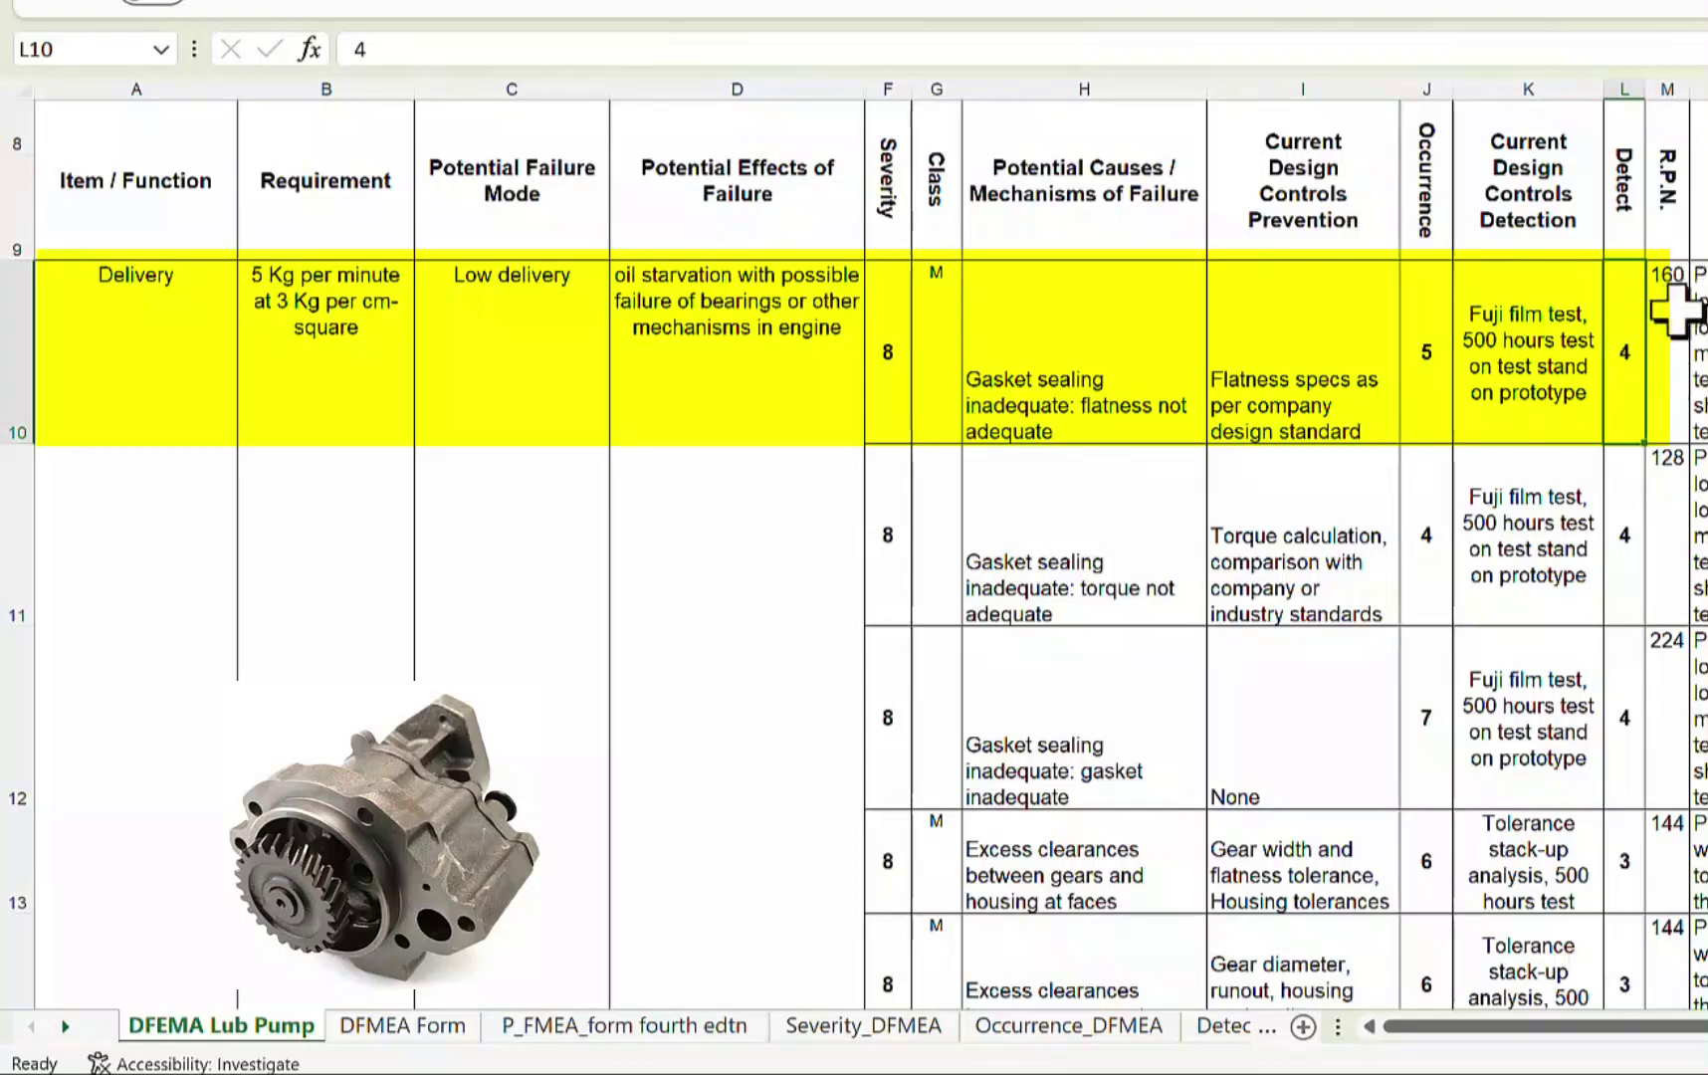
# Trace row 10's severity, occurrence and detection ratings to the R.P.N. formula, and read its recommended actions and responsibility entry.
pyautogui.click(876, 369)
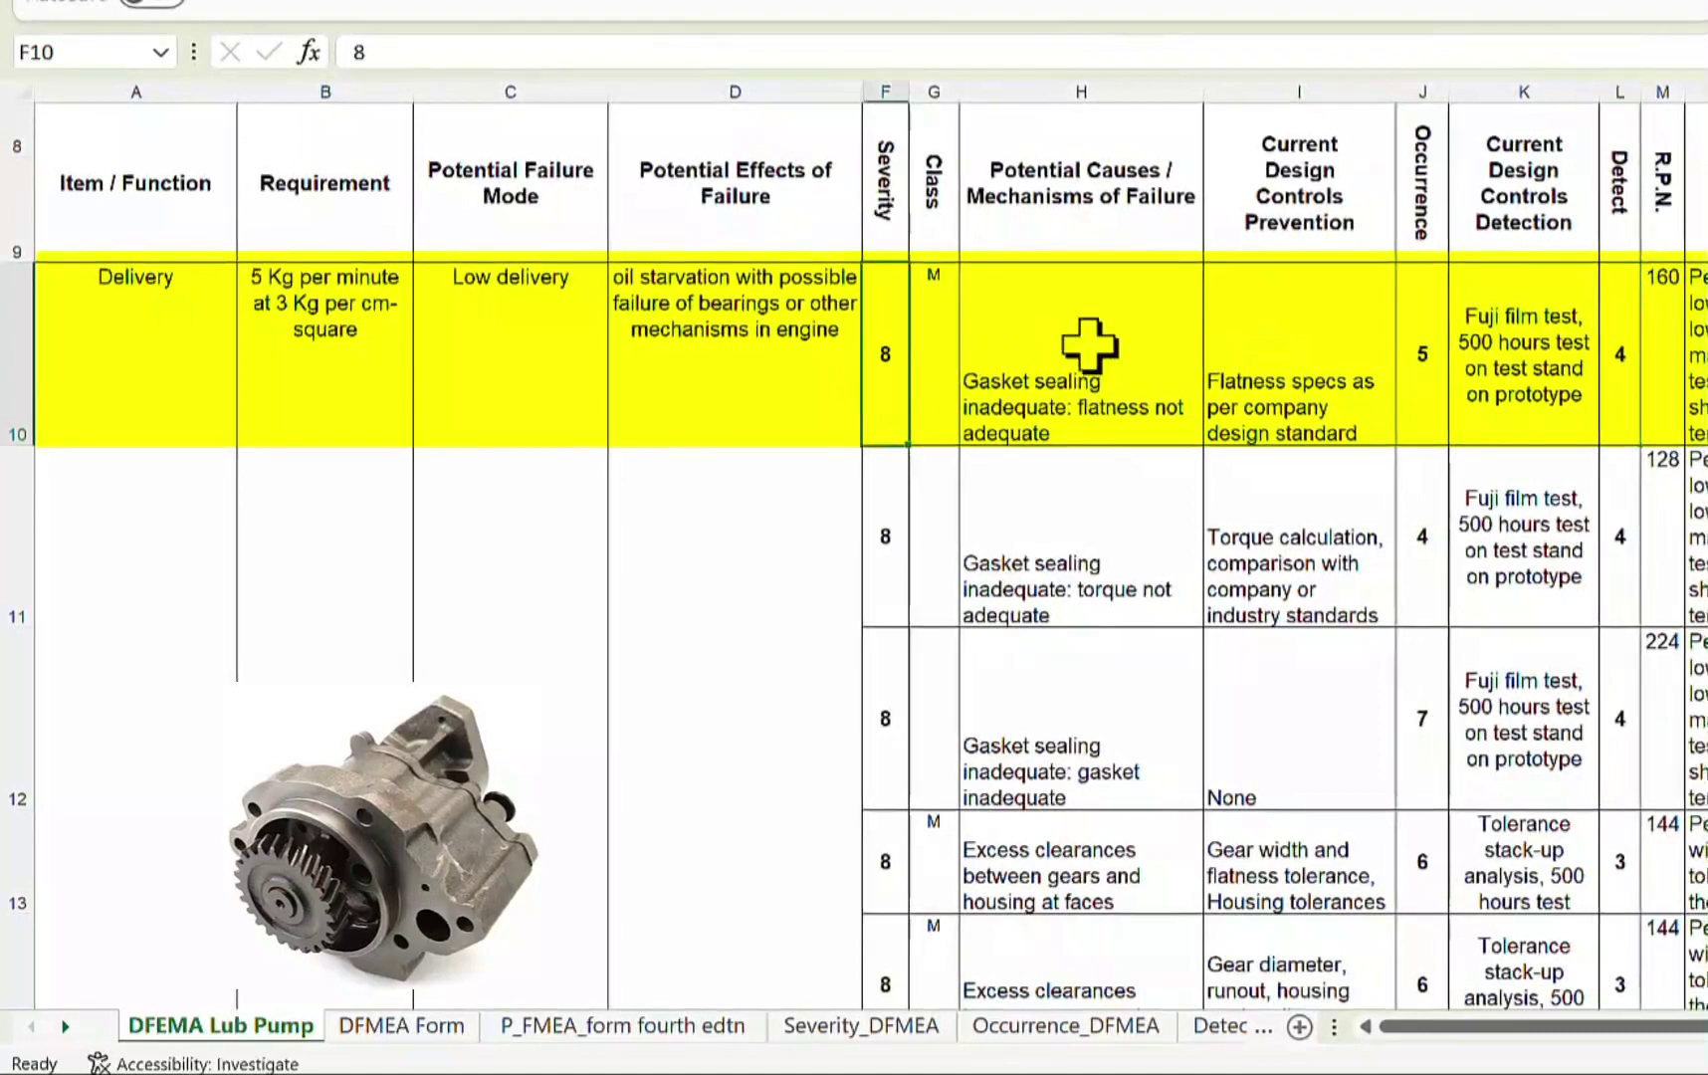
pyautogui.click(1426, 334)
pyautogui.click(1623, 334)
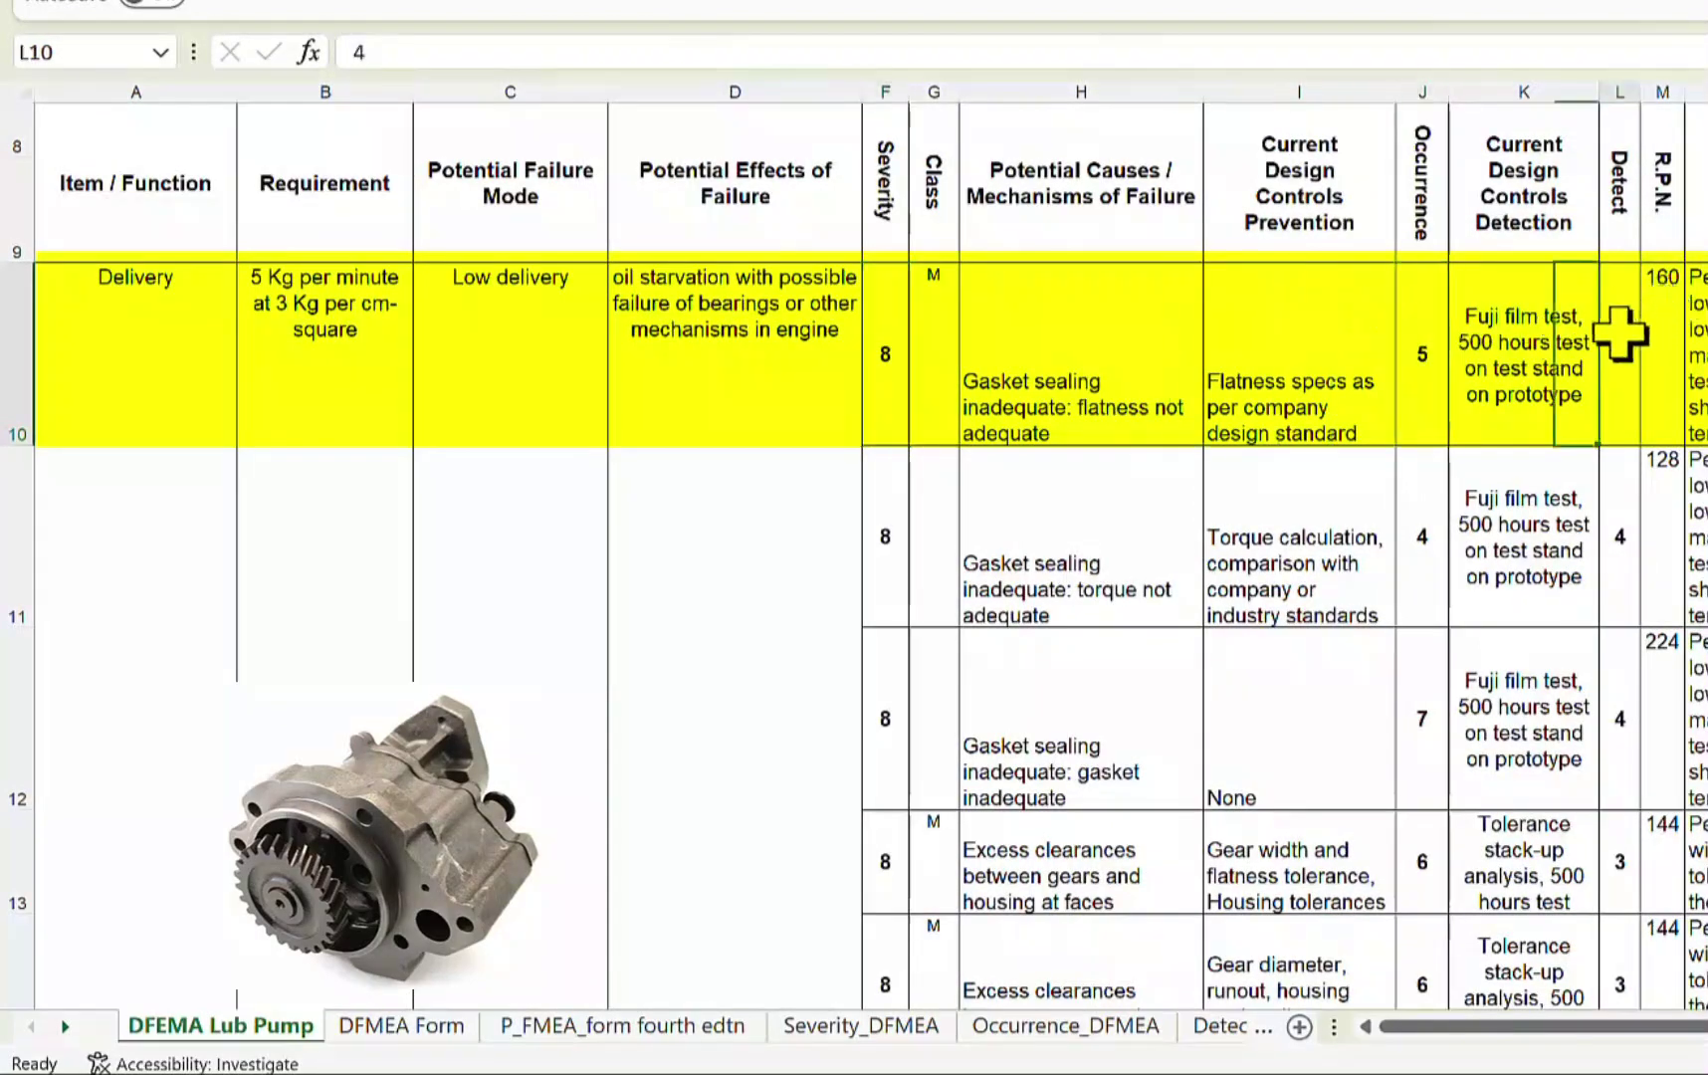
pyautogui.click(1658, 291)
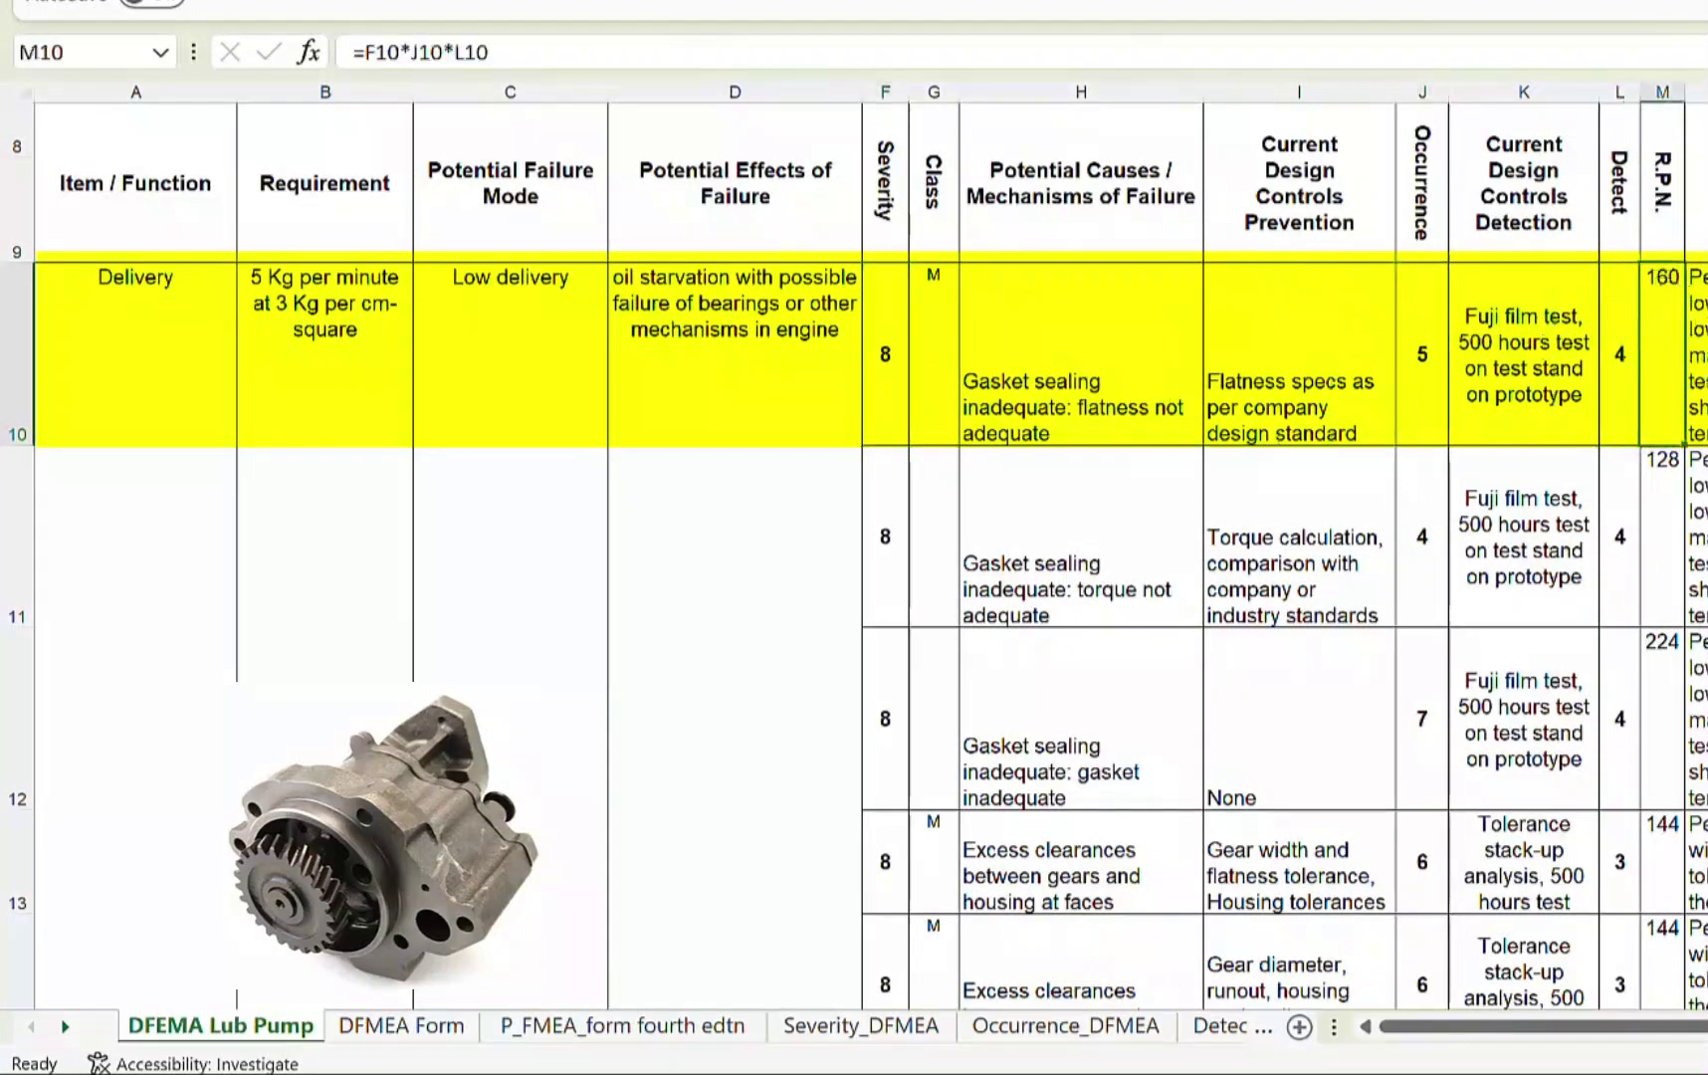
pyautogui.click(1697, 353)
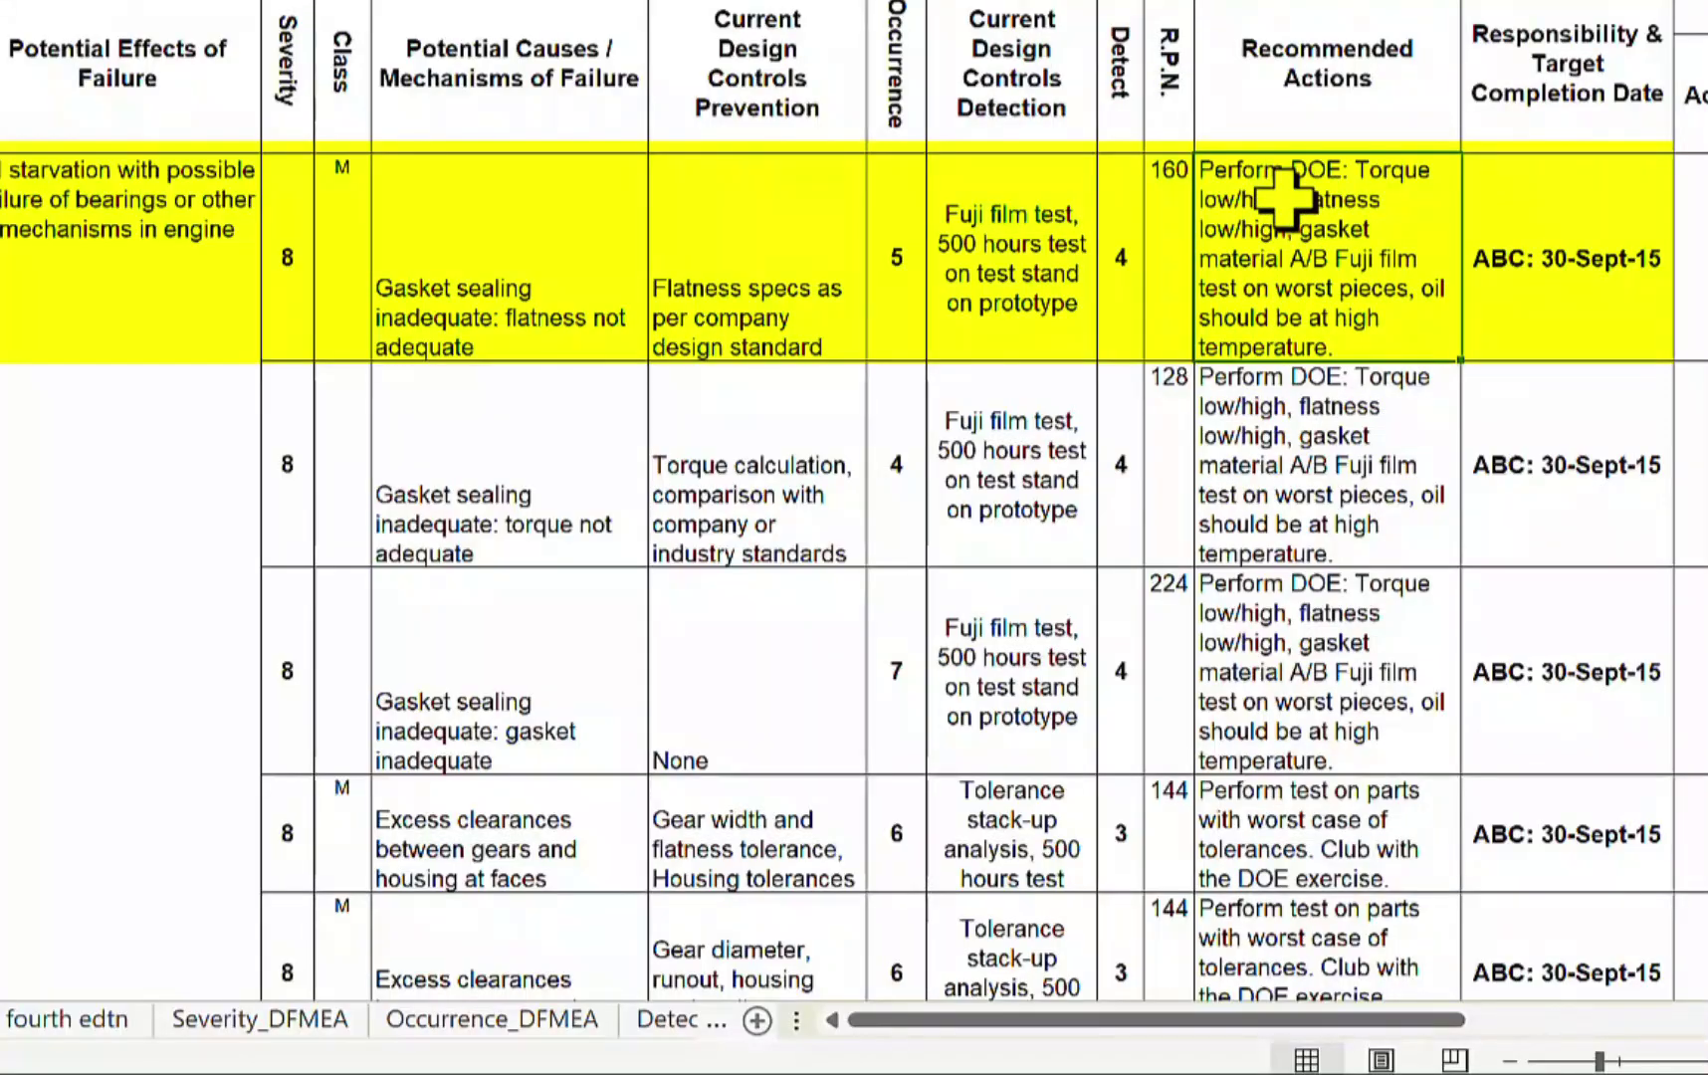
pyautogui.click(1622, 215)
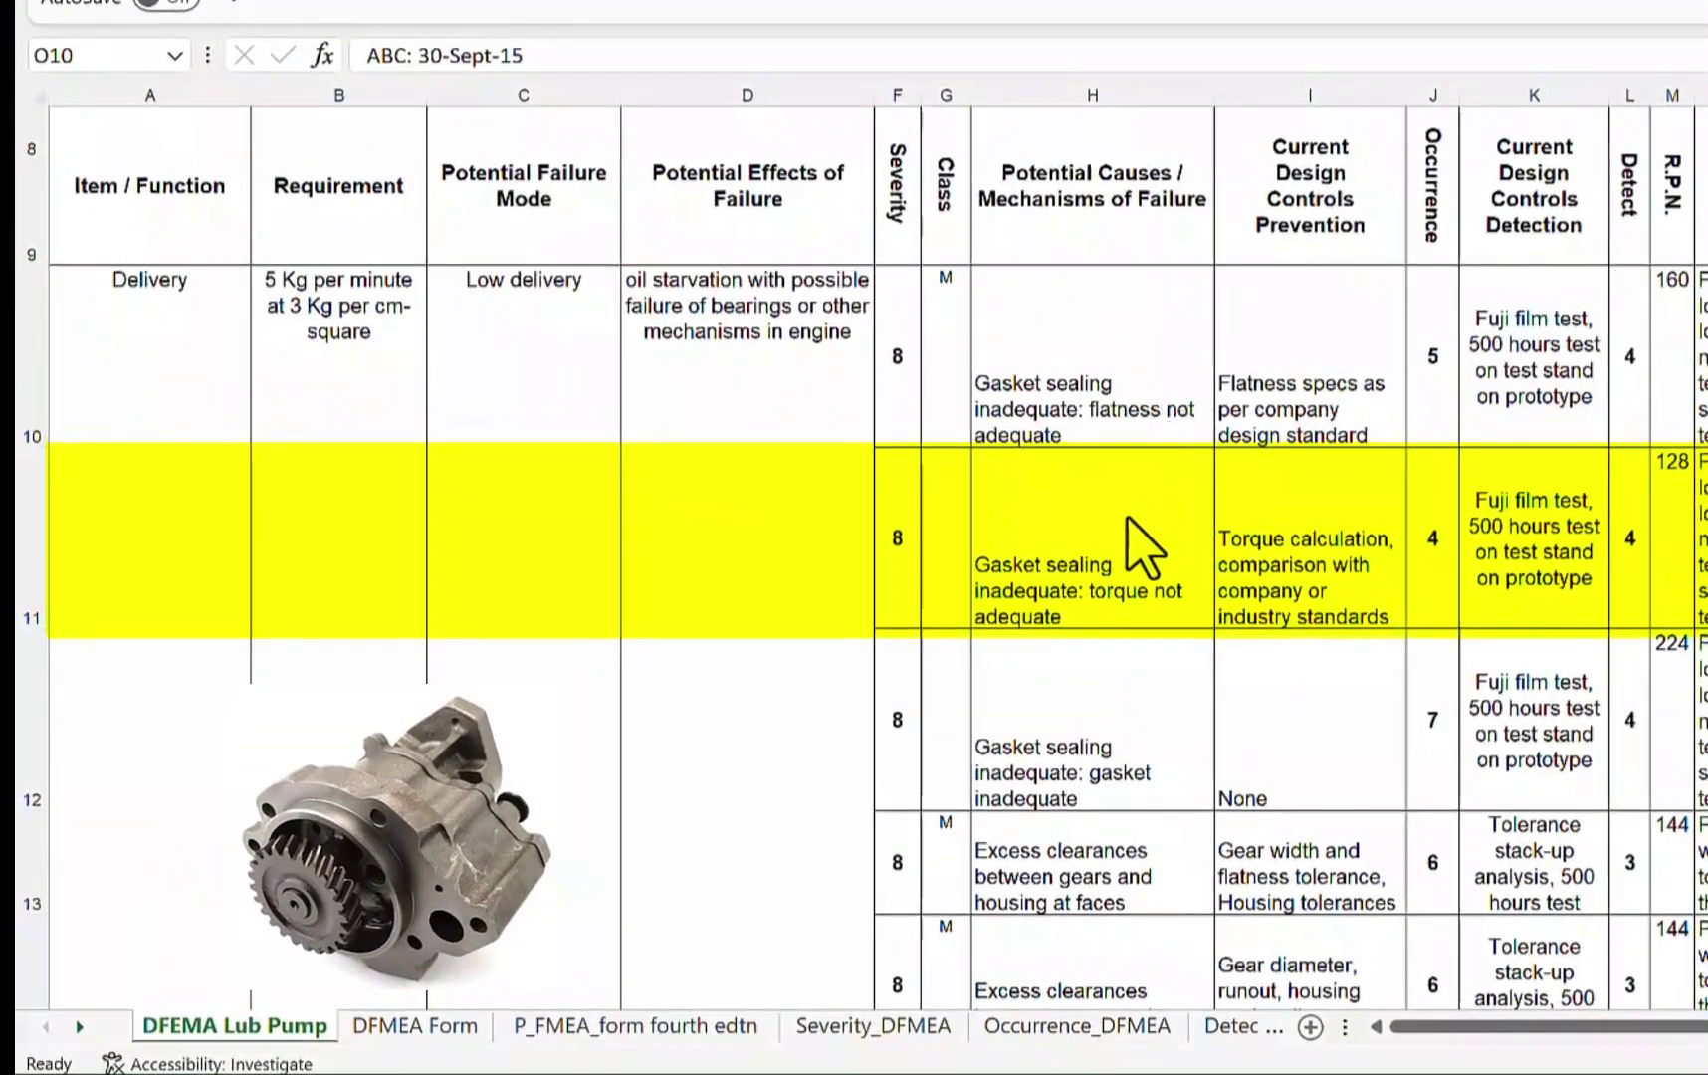
# Inspect the gasket torque cause in row 11 together with its severity rating.
pyautogui.click(1026, 538)
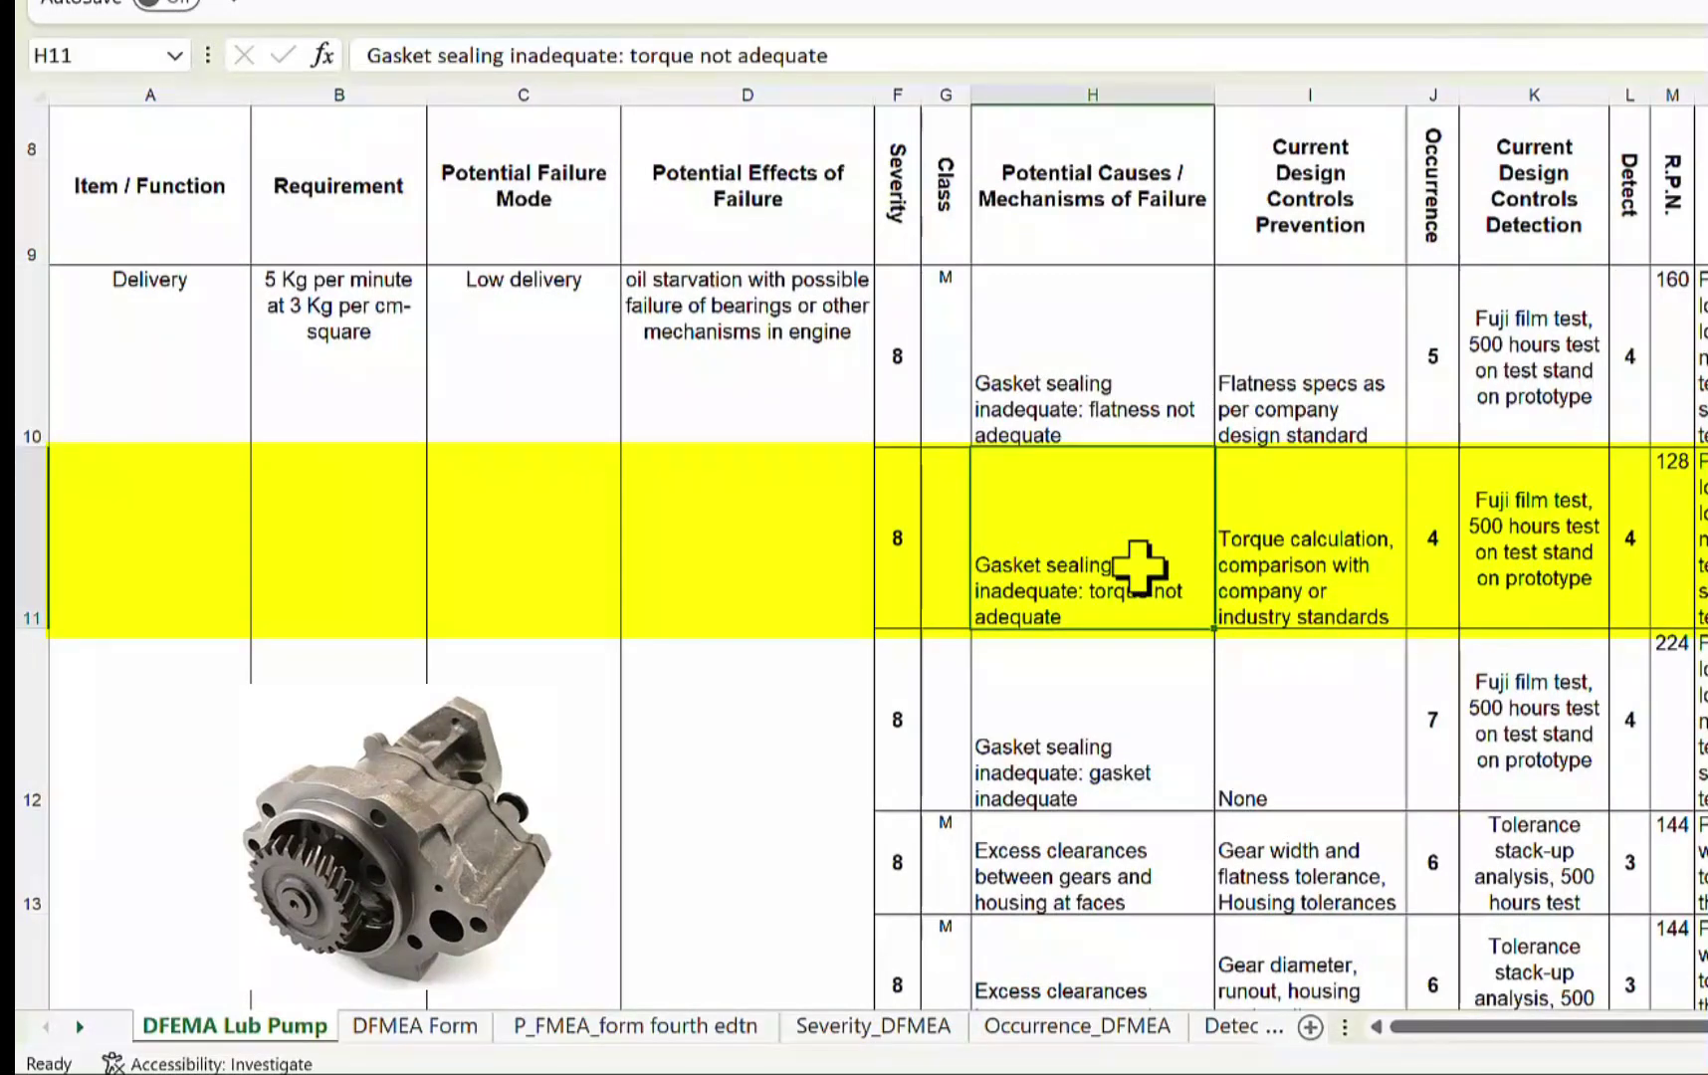
pyautogui.click(903, 536)
pyautogui.hotkey('ctrl', 'd')
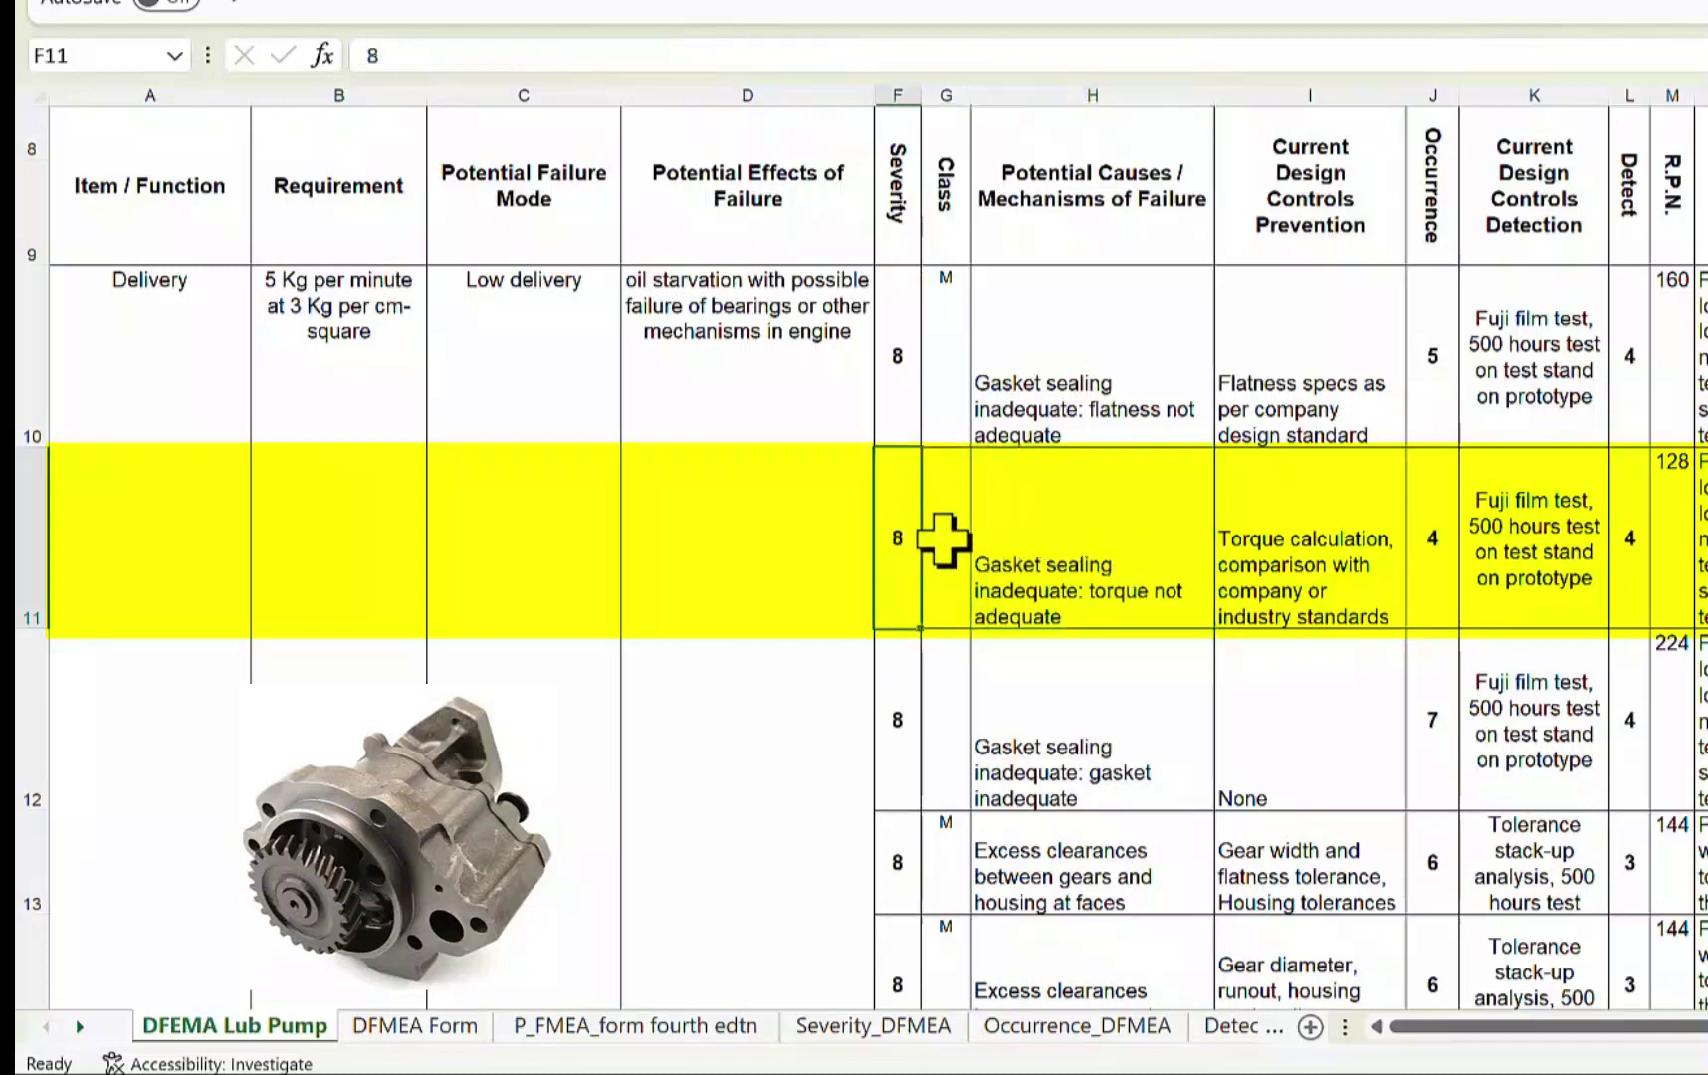
pyautogui.click(1083, 527)
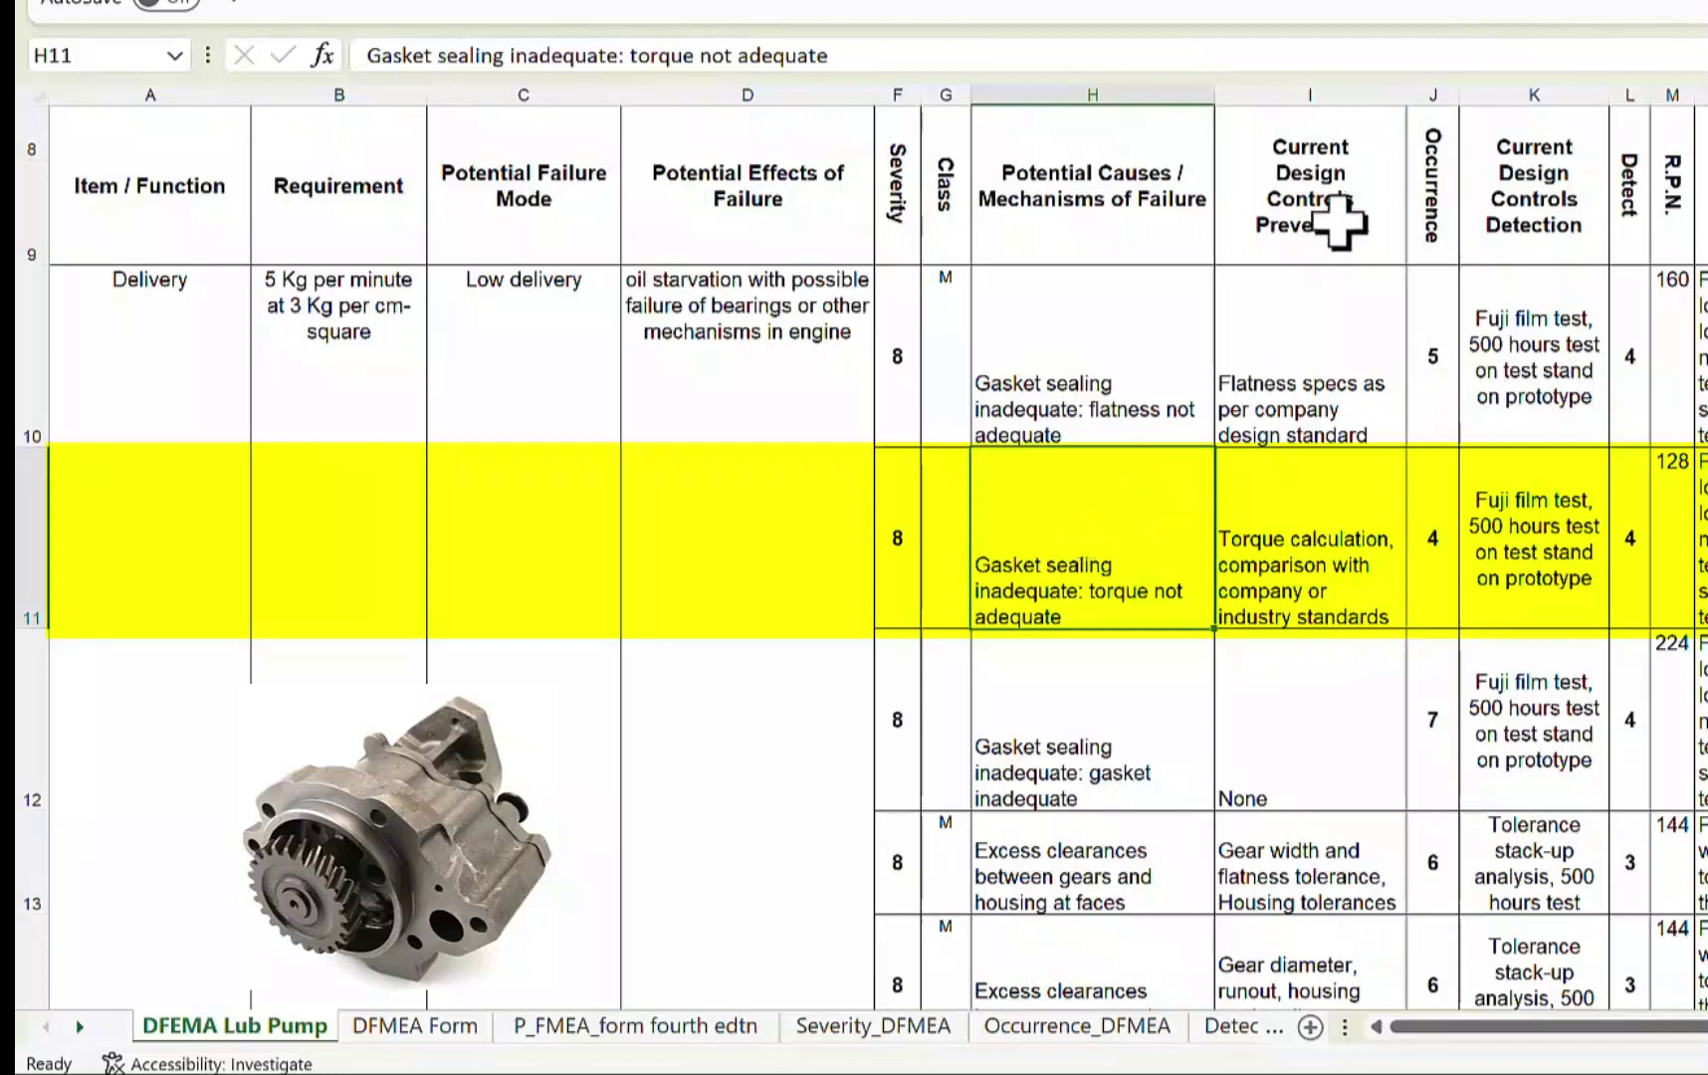
# Review row 11's prevention control, occurrence rating, detection control, detection rating and R.P.N. formula.
pyautogui.click(1323, 503)
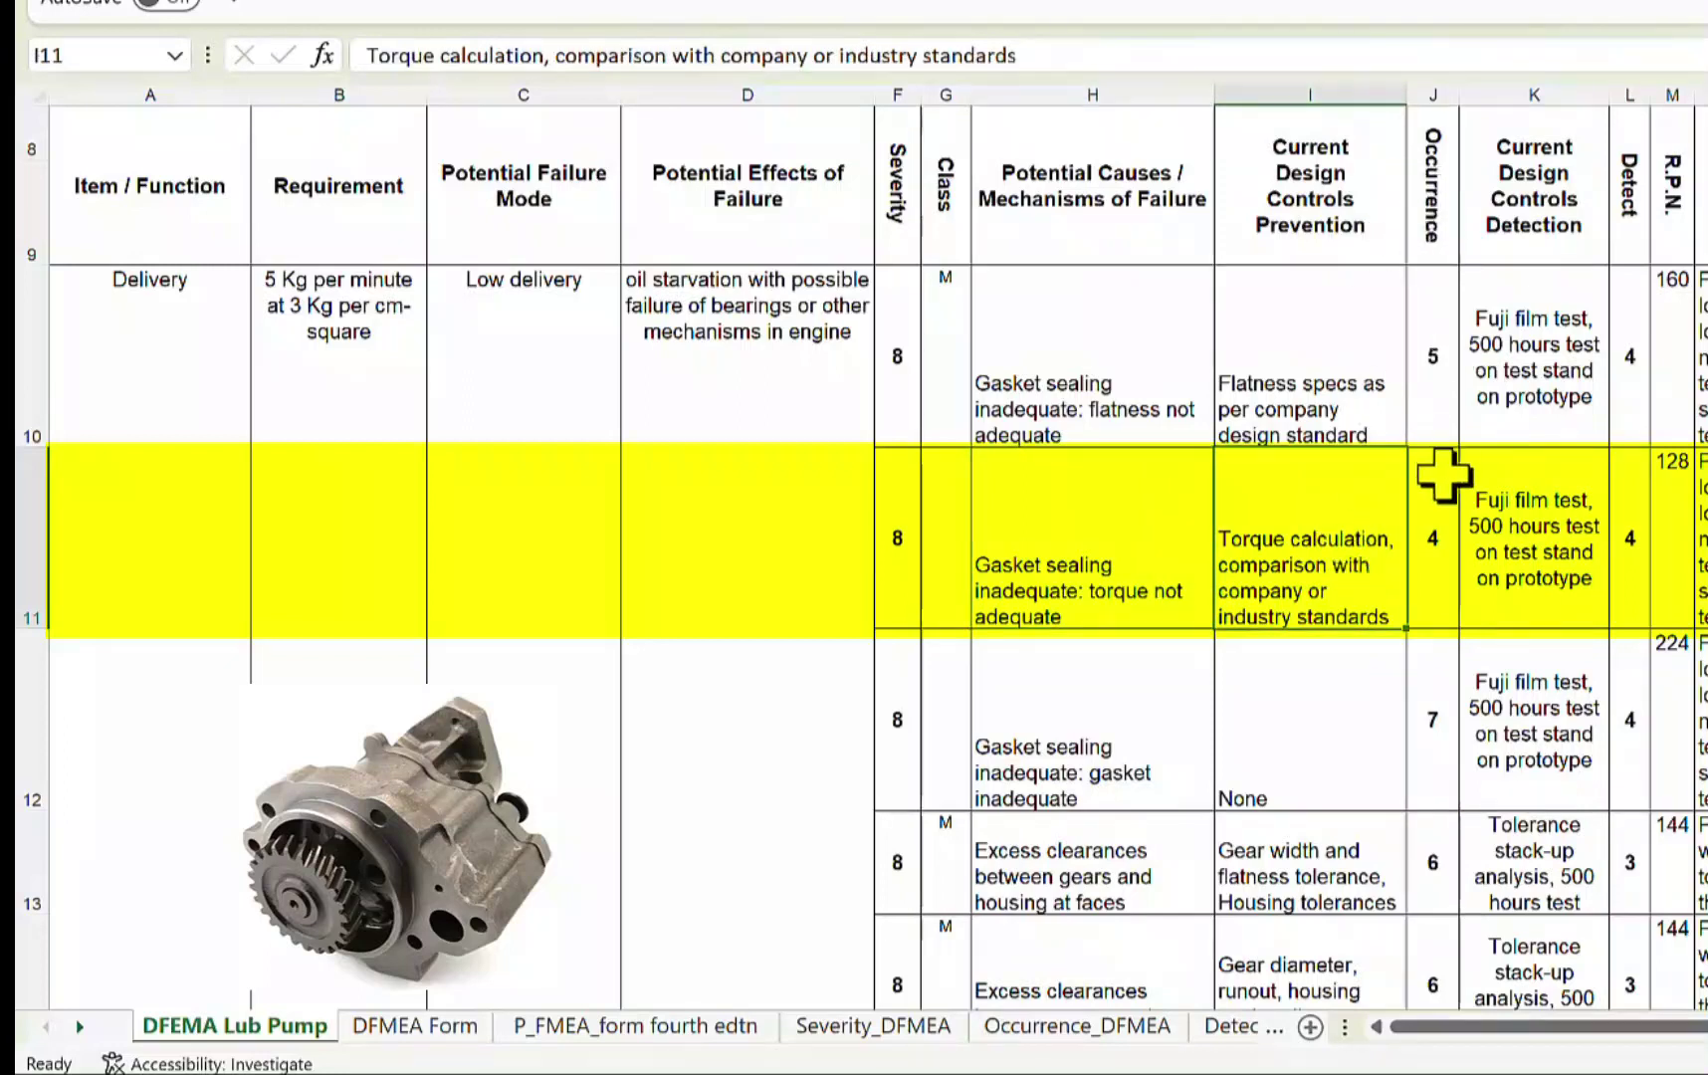
pyautogui.click(1436, 503)
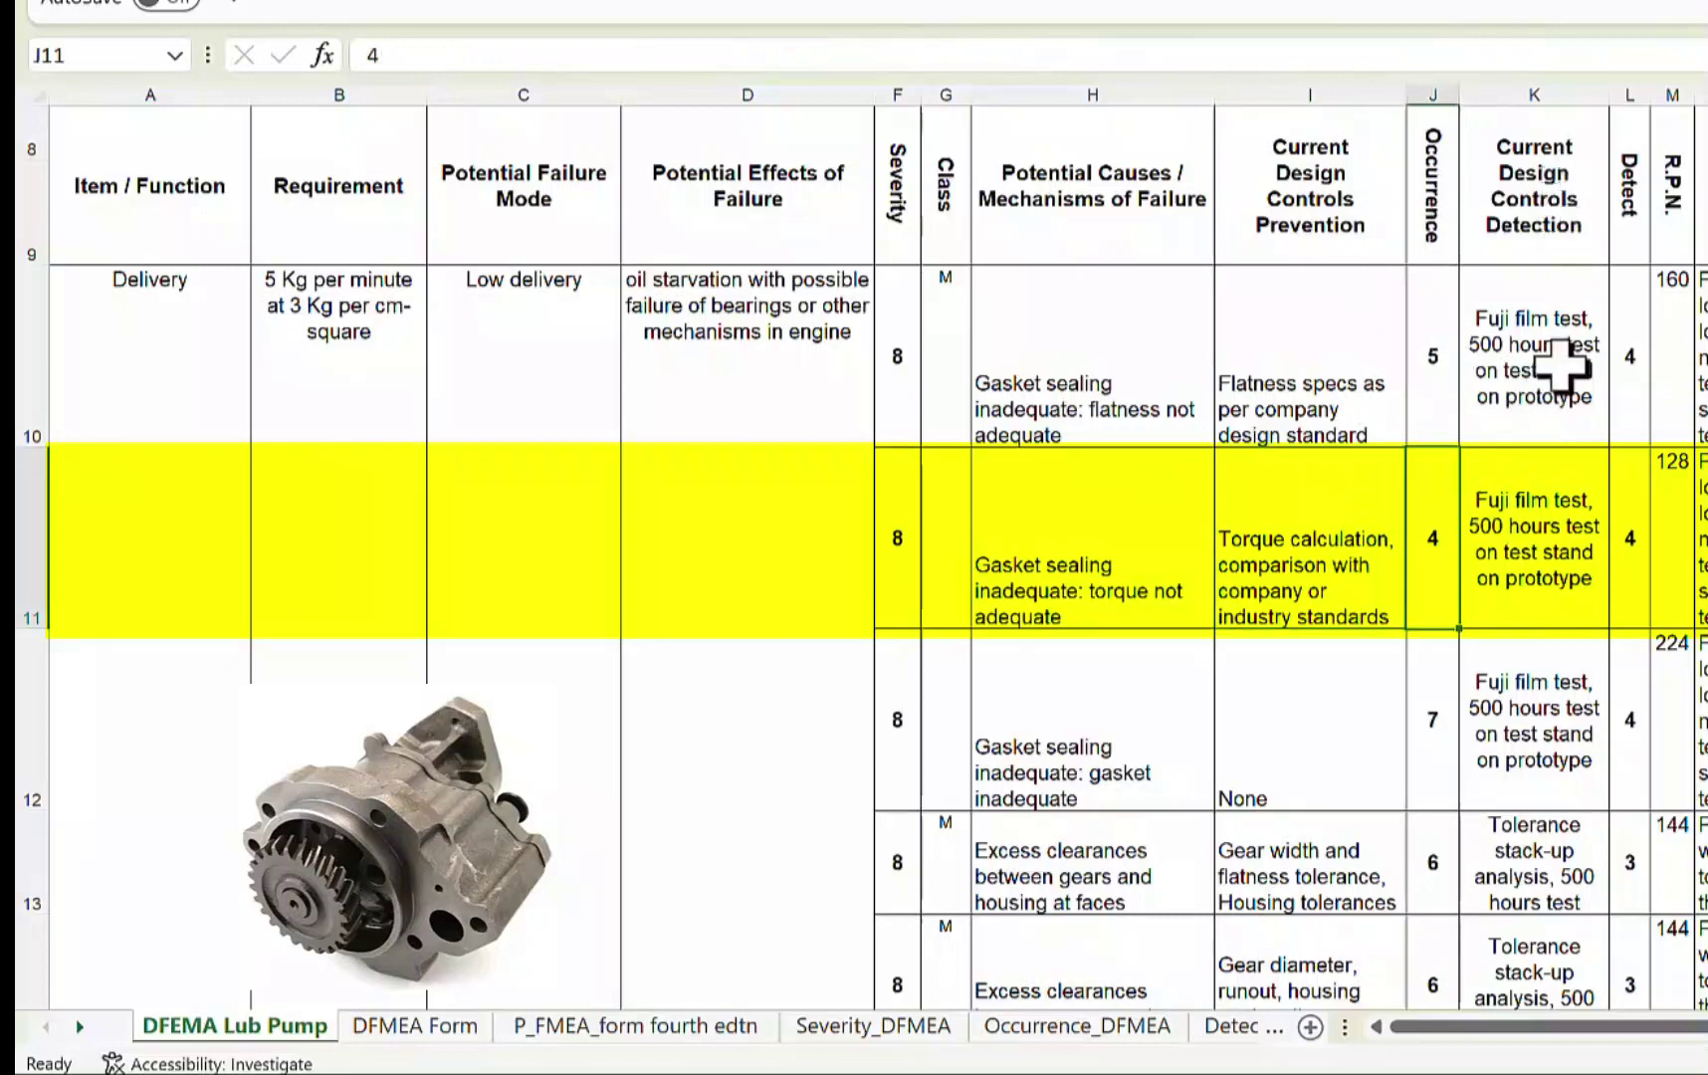
pyautogui.click(1561, 495)
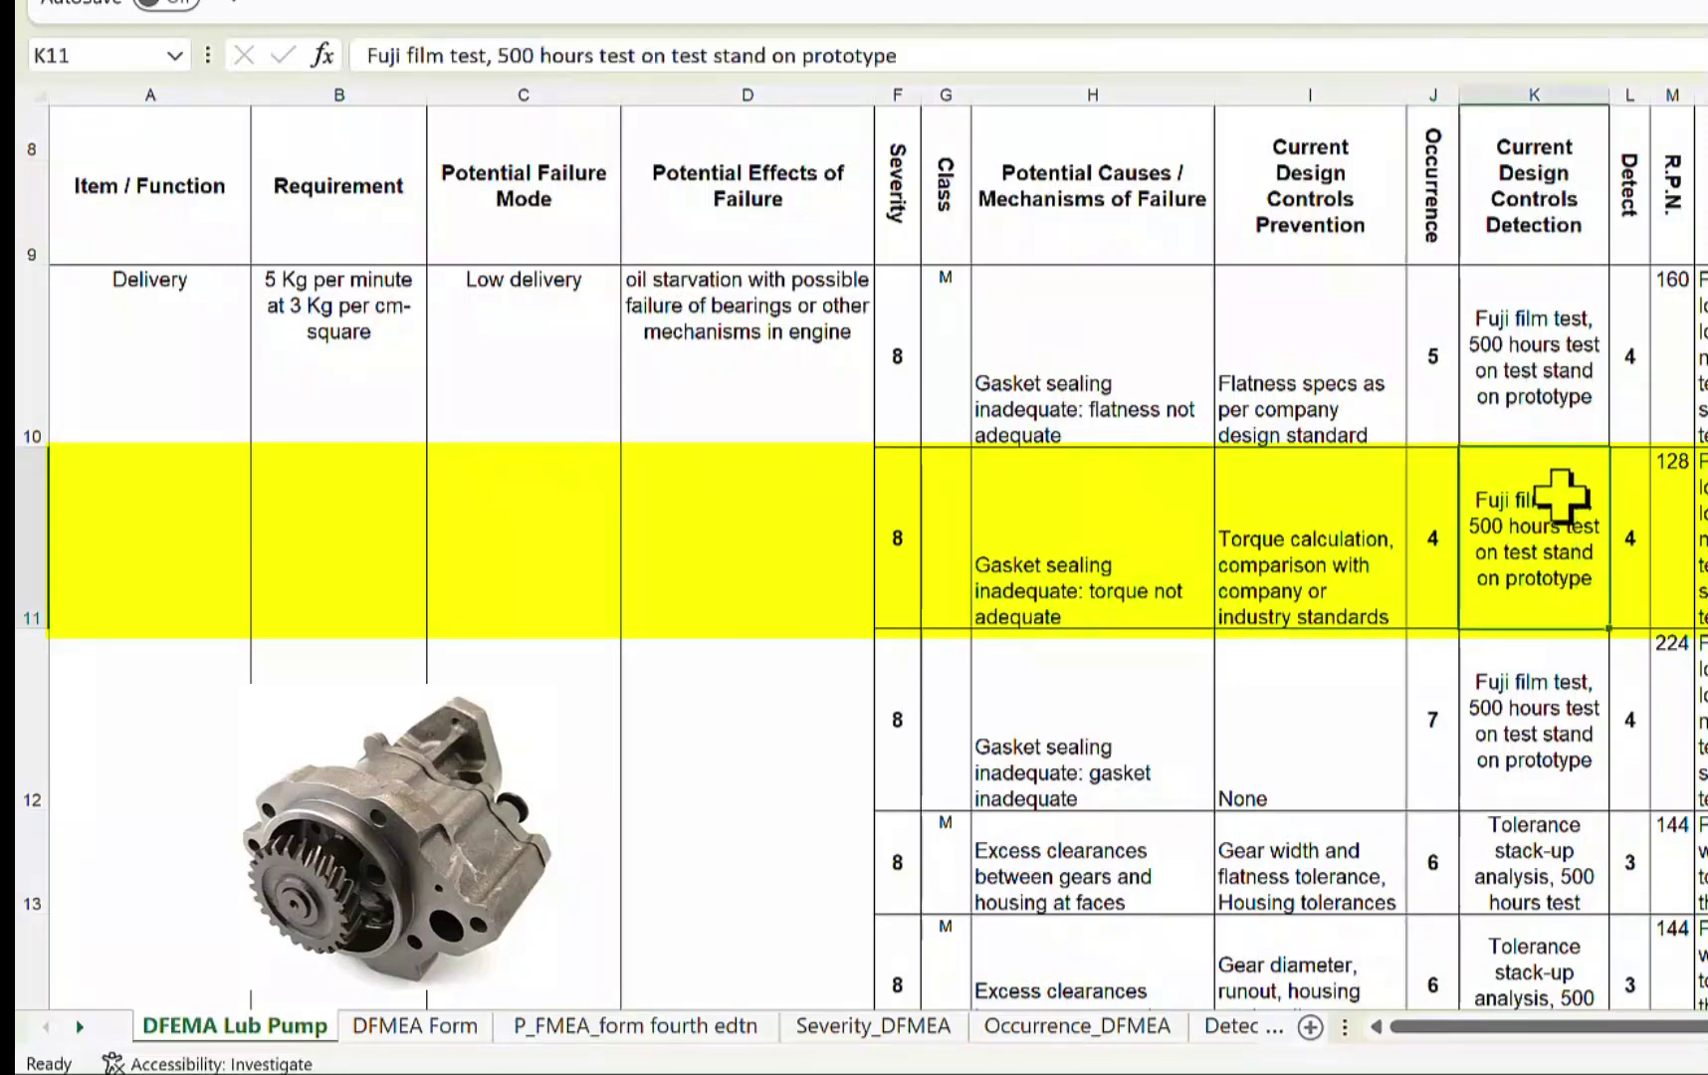
pyautogui.click(1633, 498)
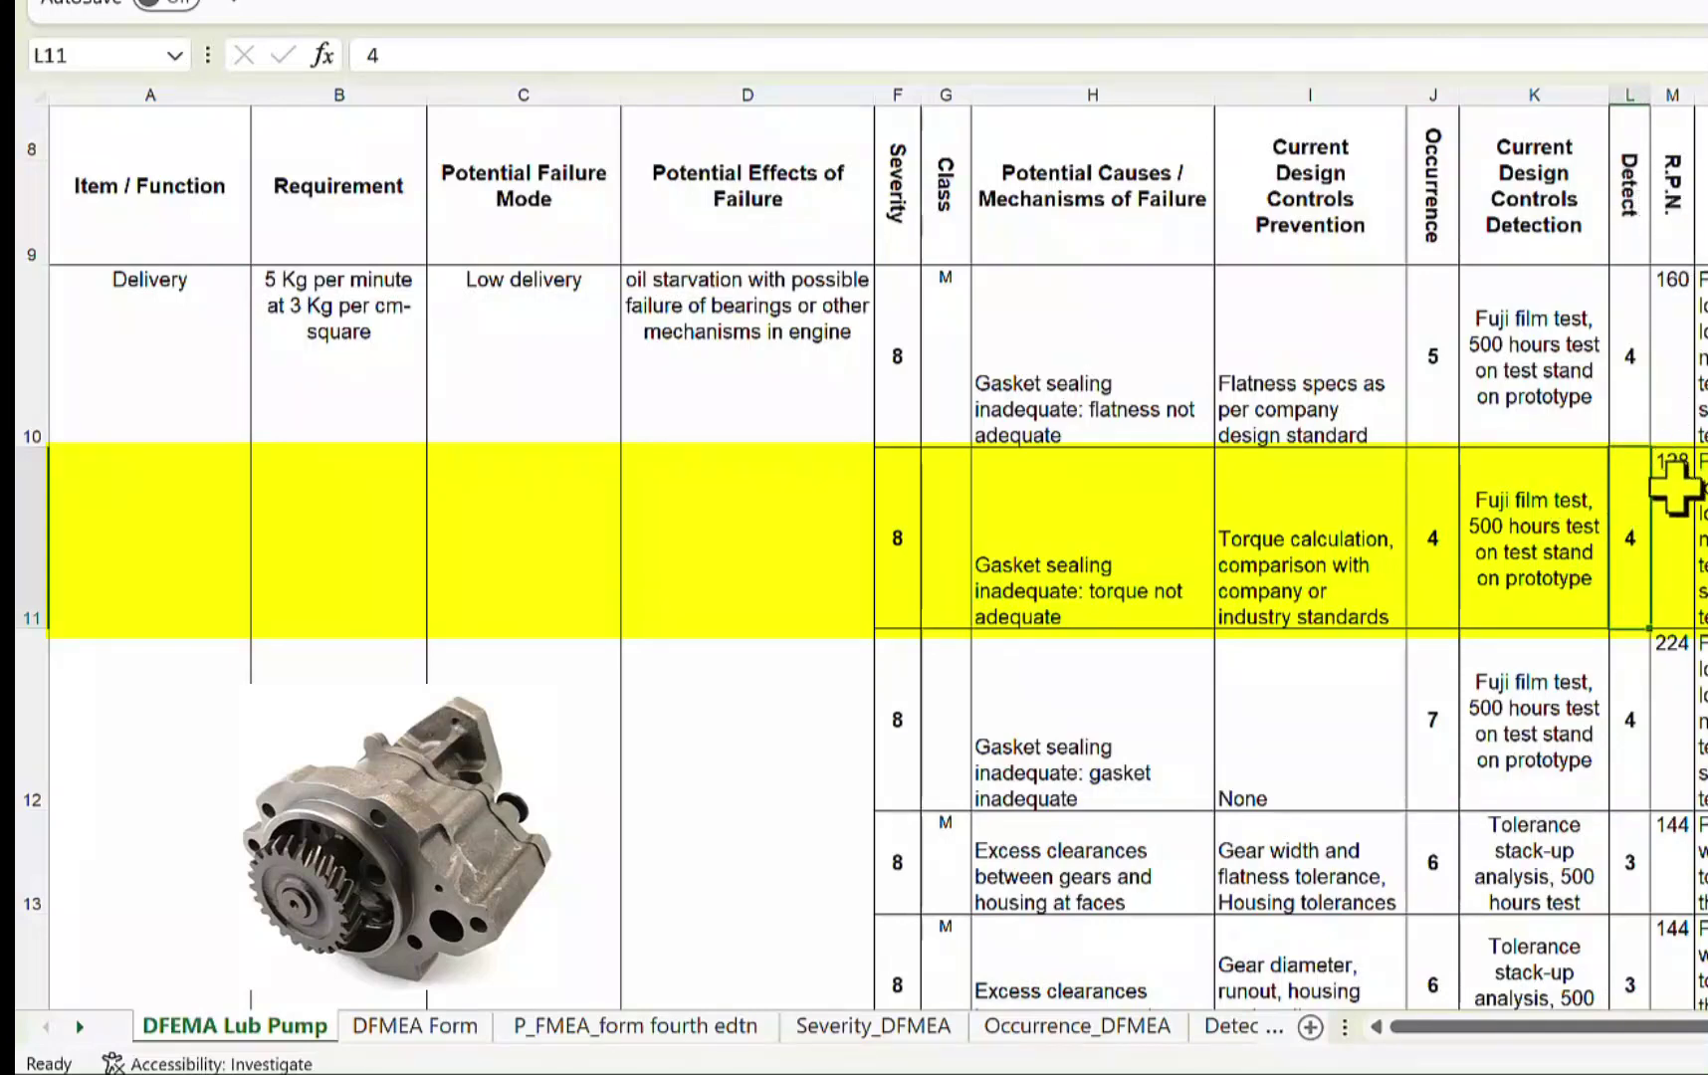
pyautogui.click(1674, 485)
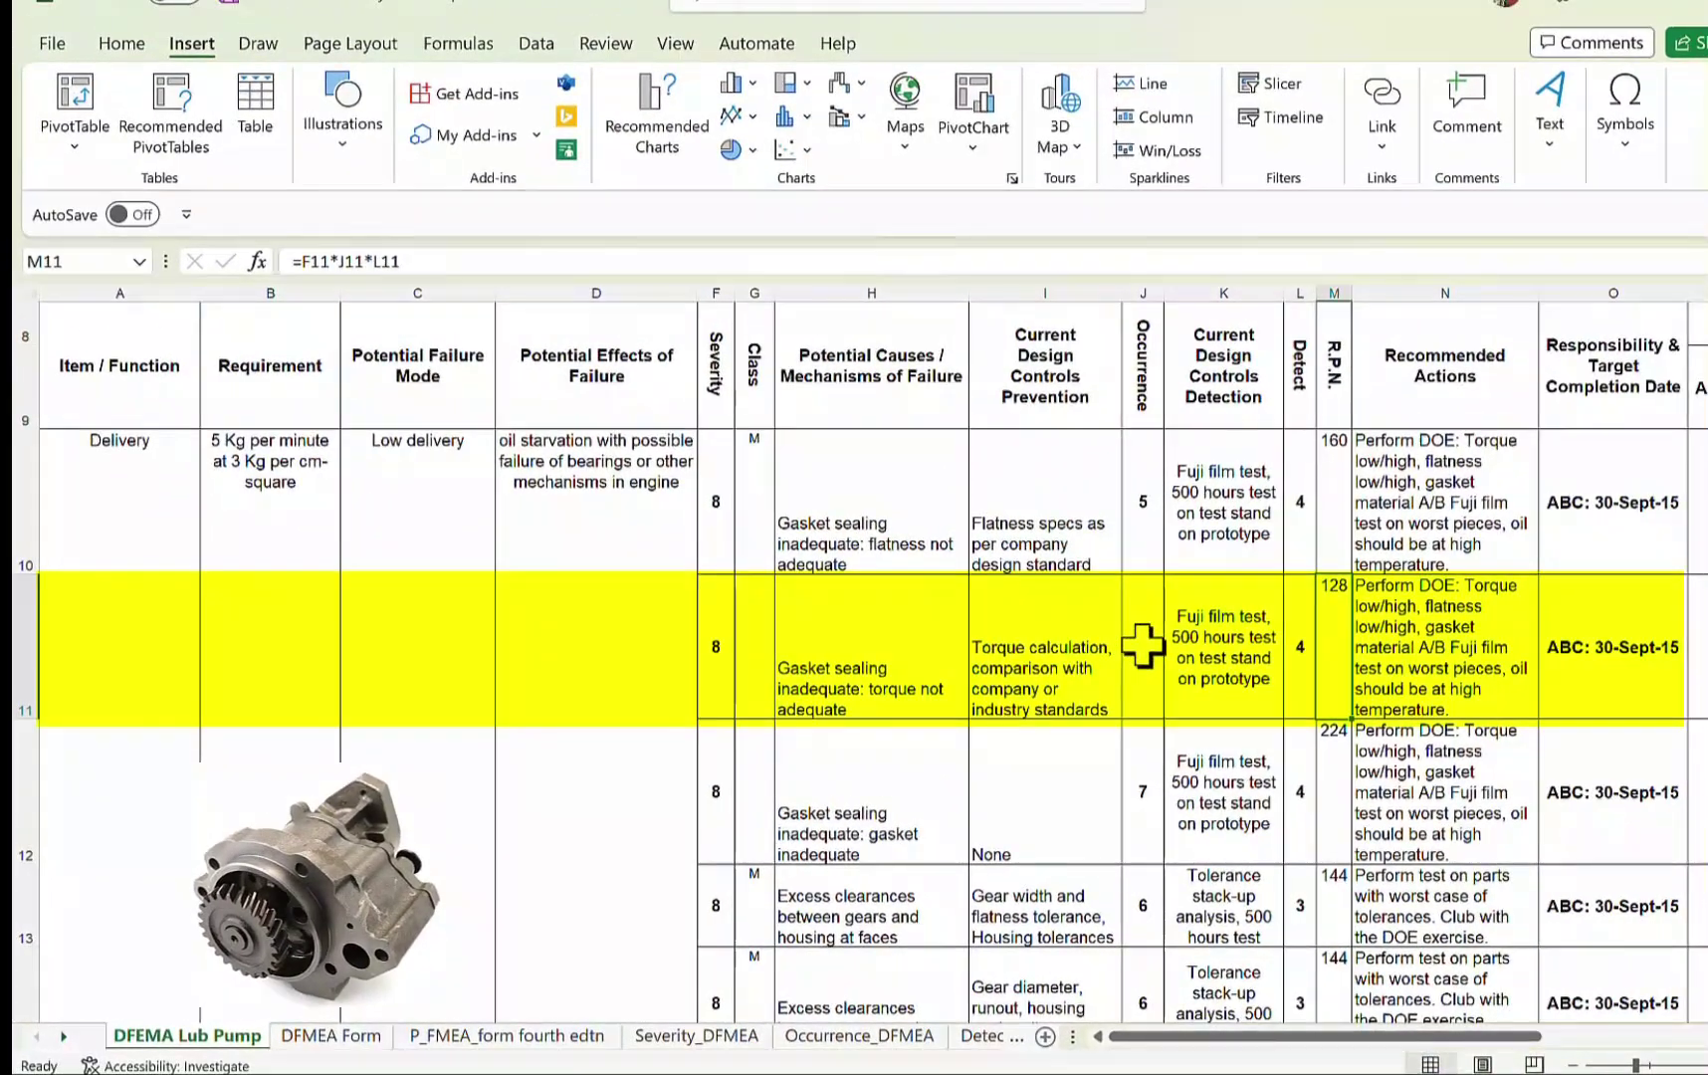
pyautogui.click(1142, 647)
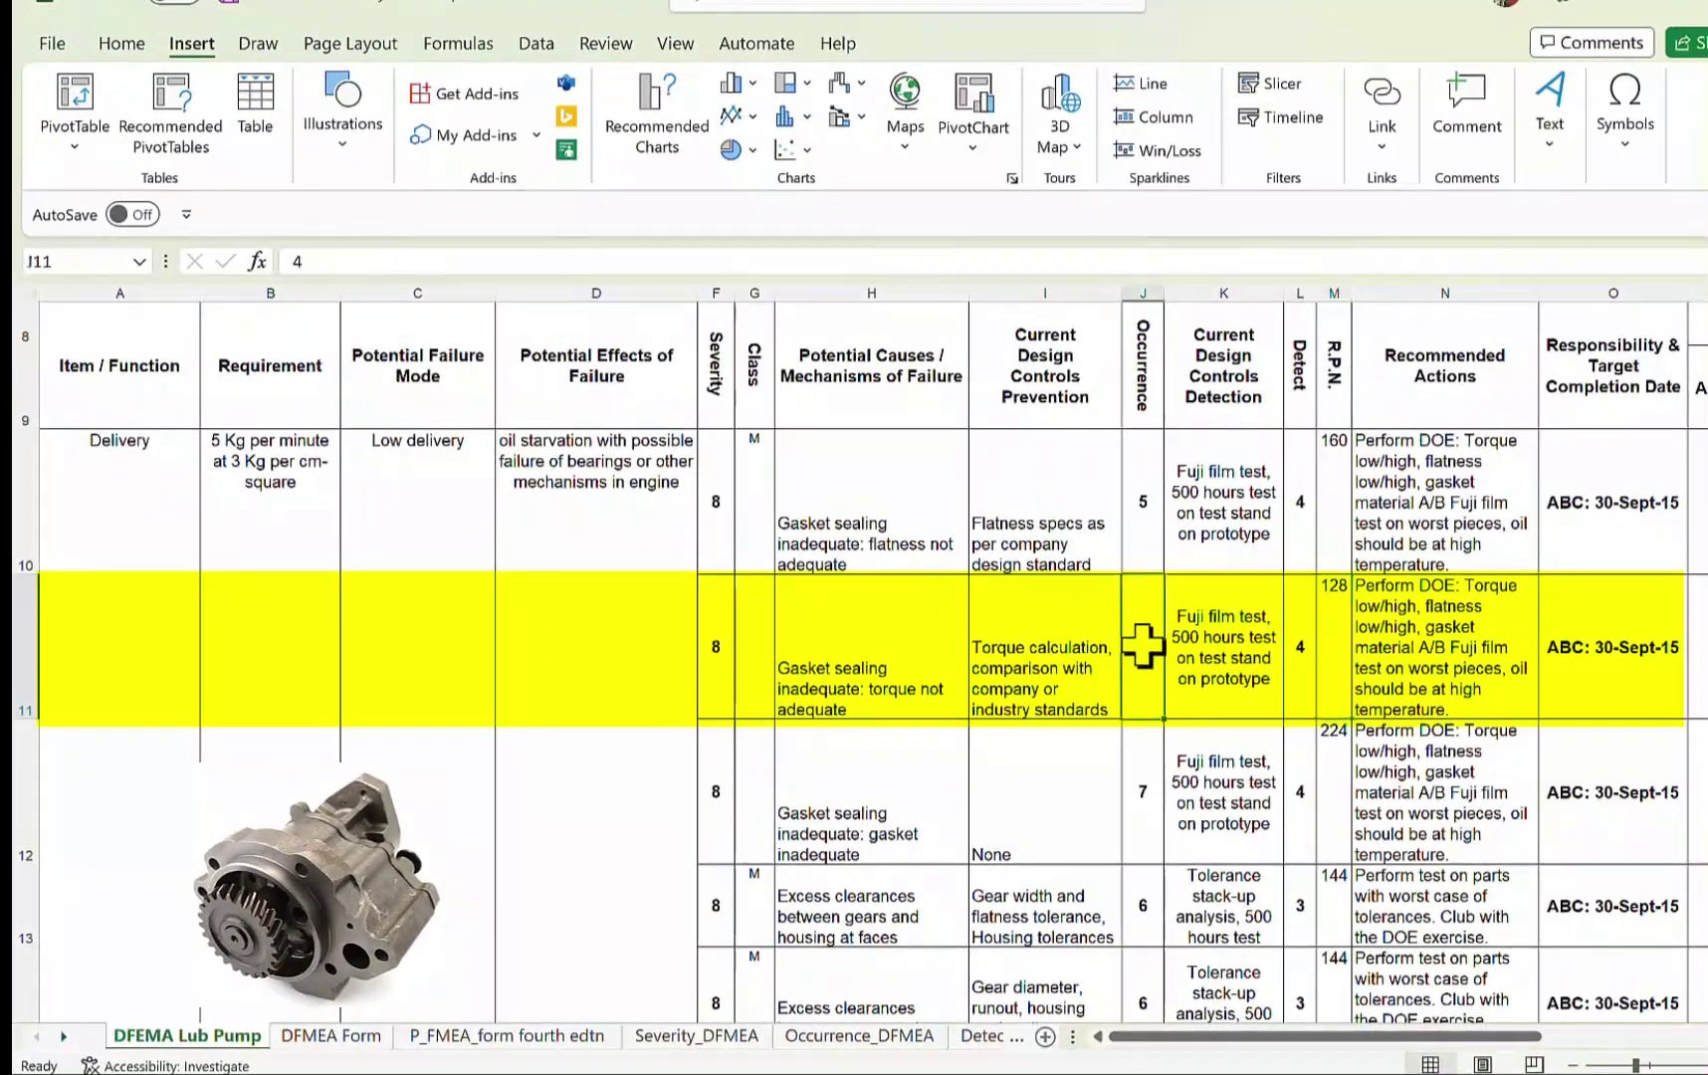
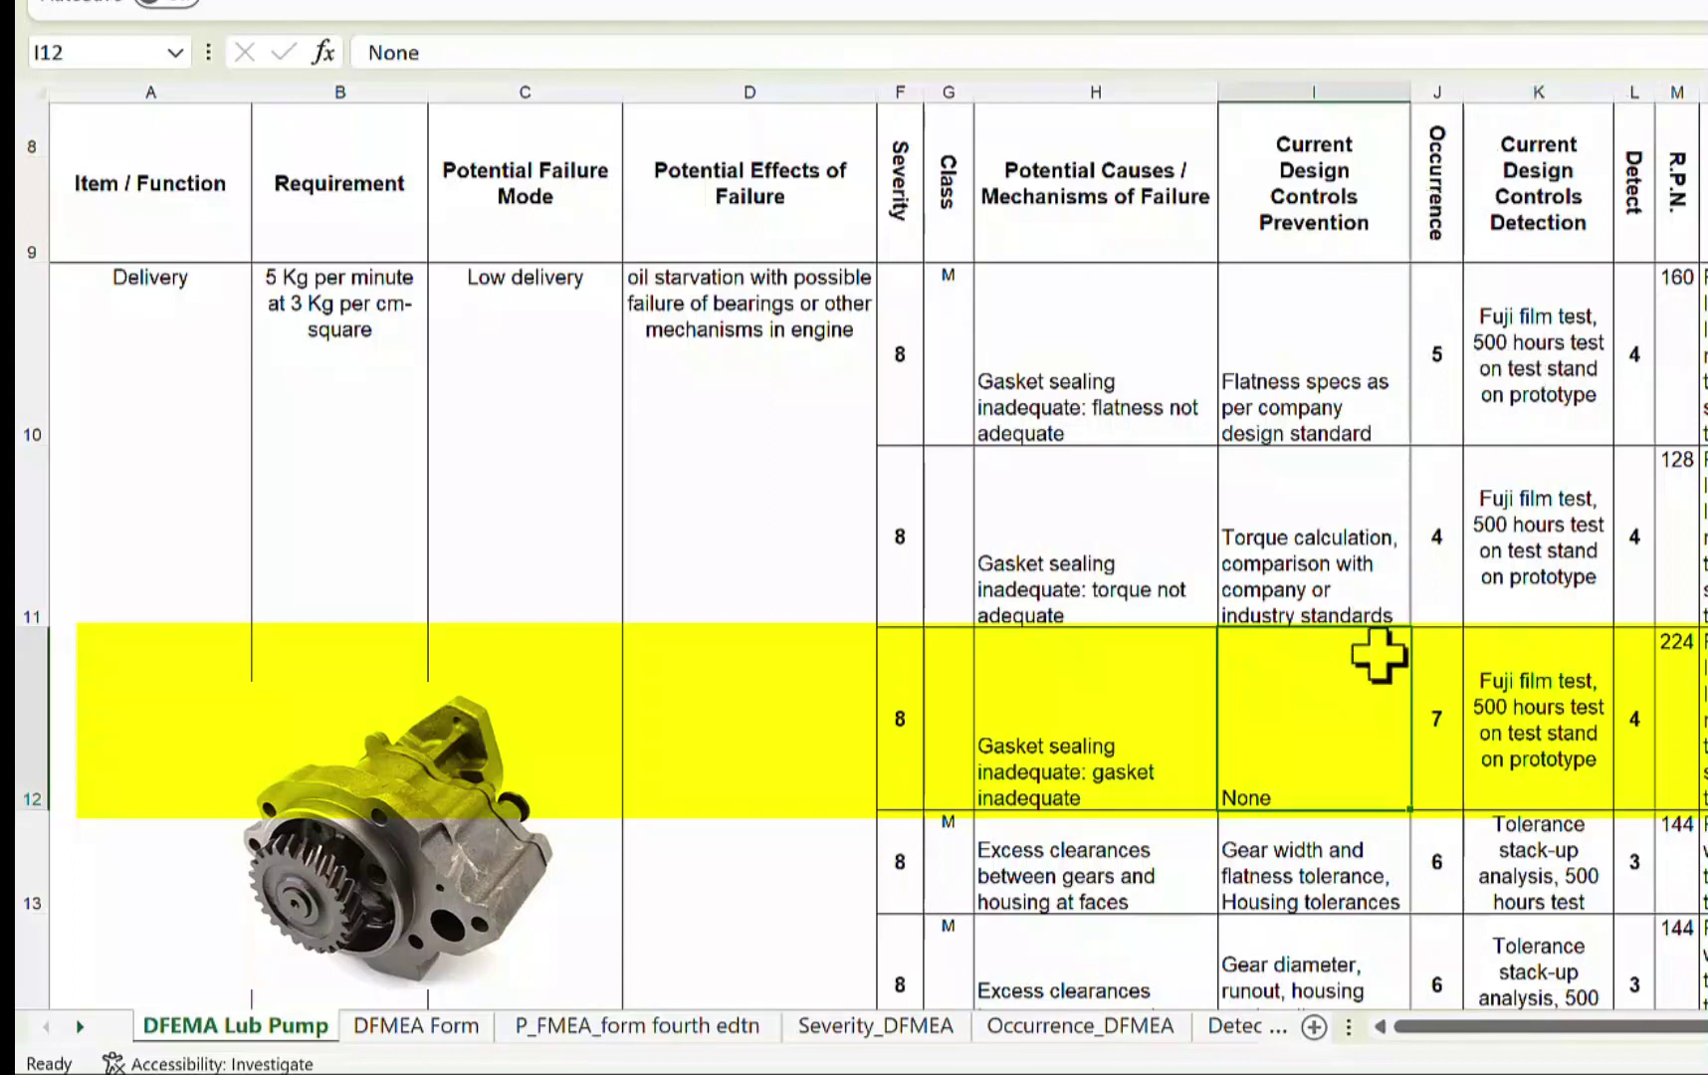
# Review the occurrence rating, detection control and rating, R.P.N. formula, recommended actions and responsibility entry for the inadequate gasket cause in row 12.
pyautogui.click(1430, 716)
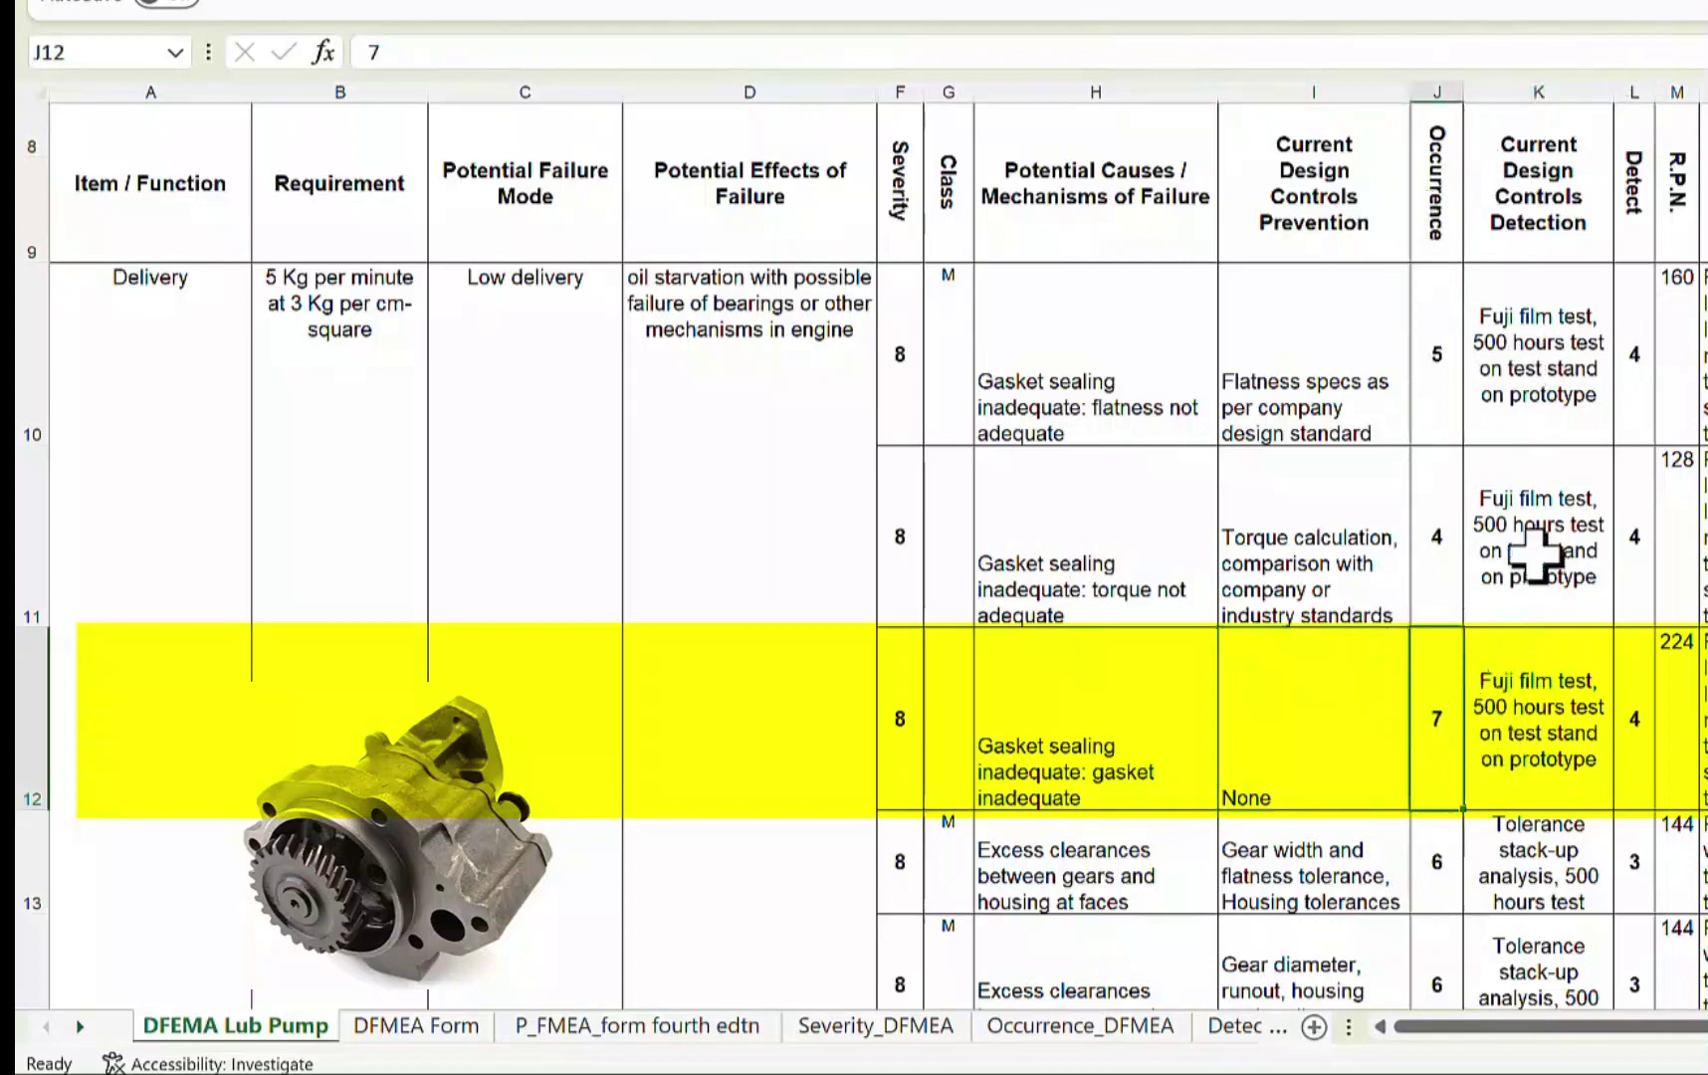
pyautogui.click(1571, 692)
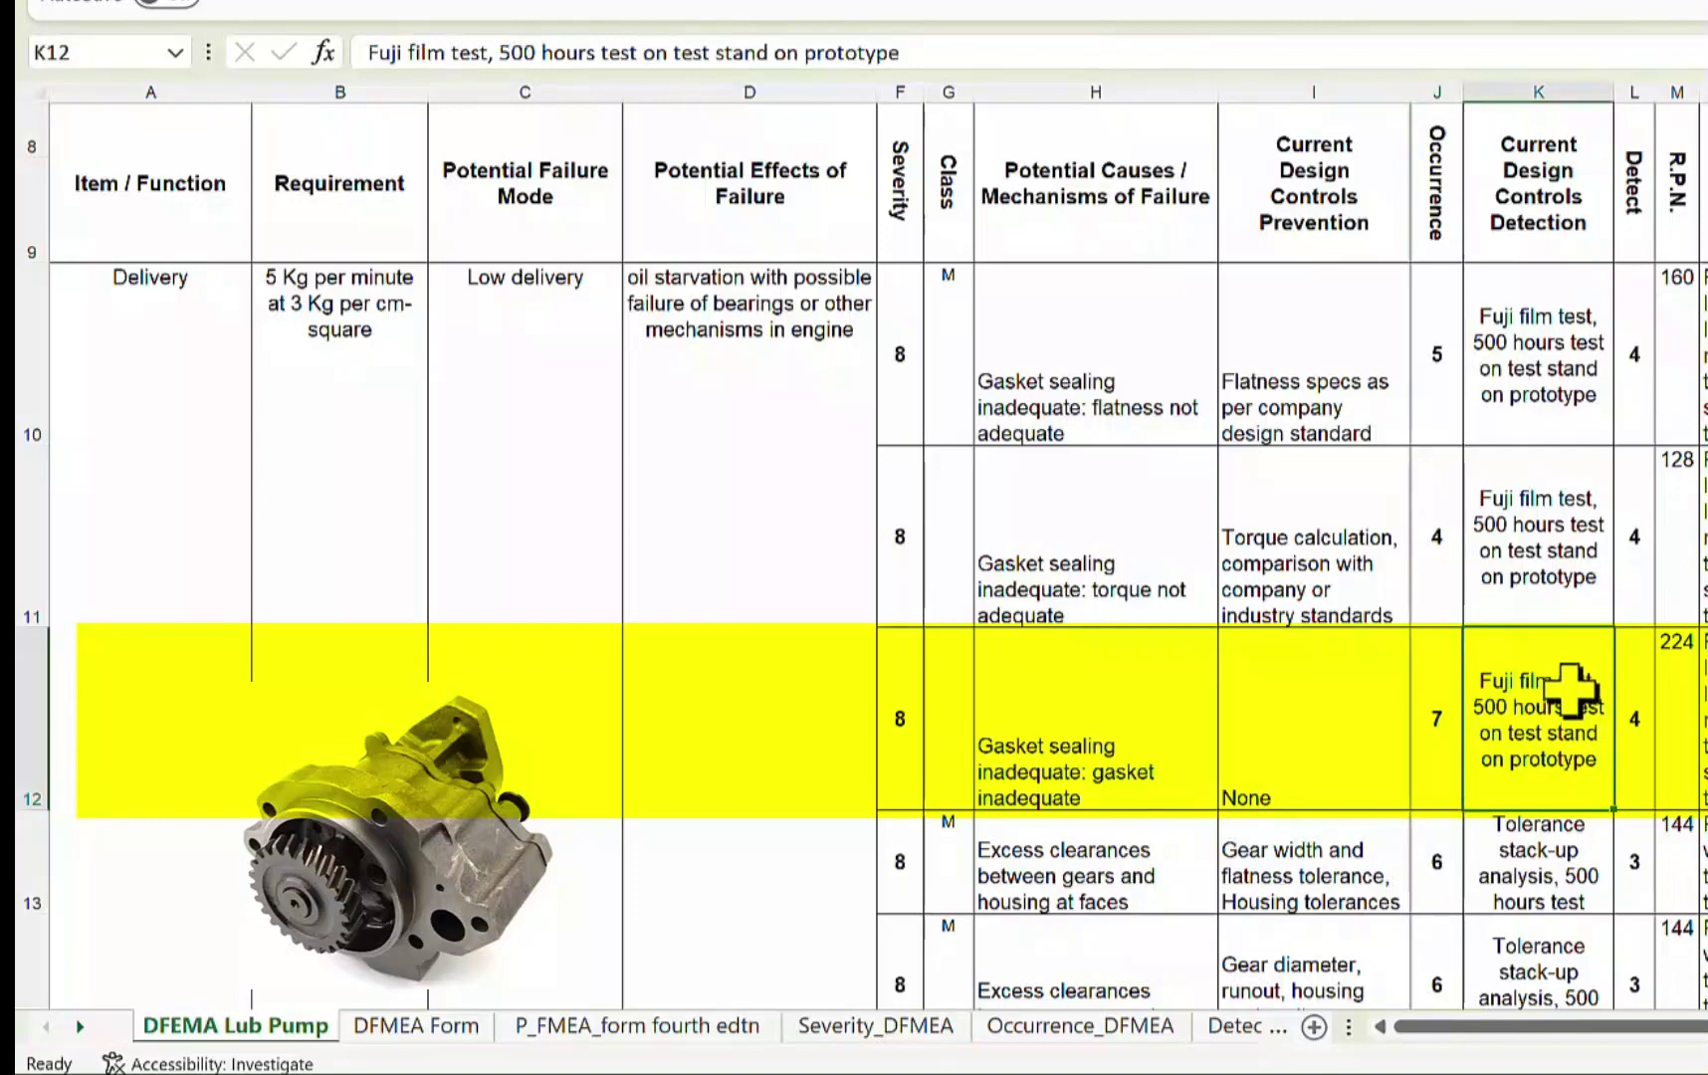
pyautogui.click(1636, 663)
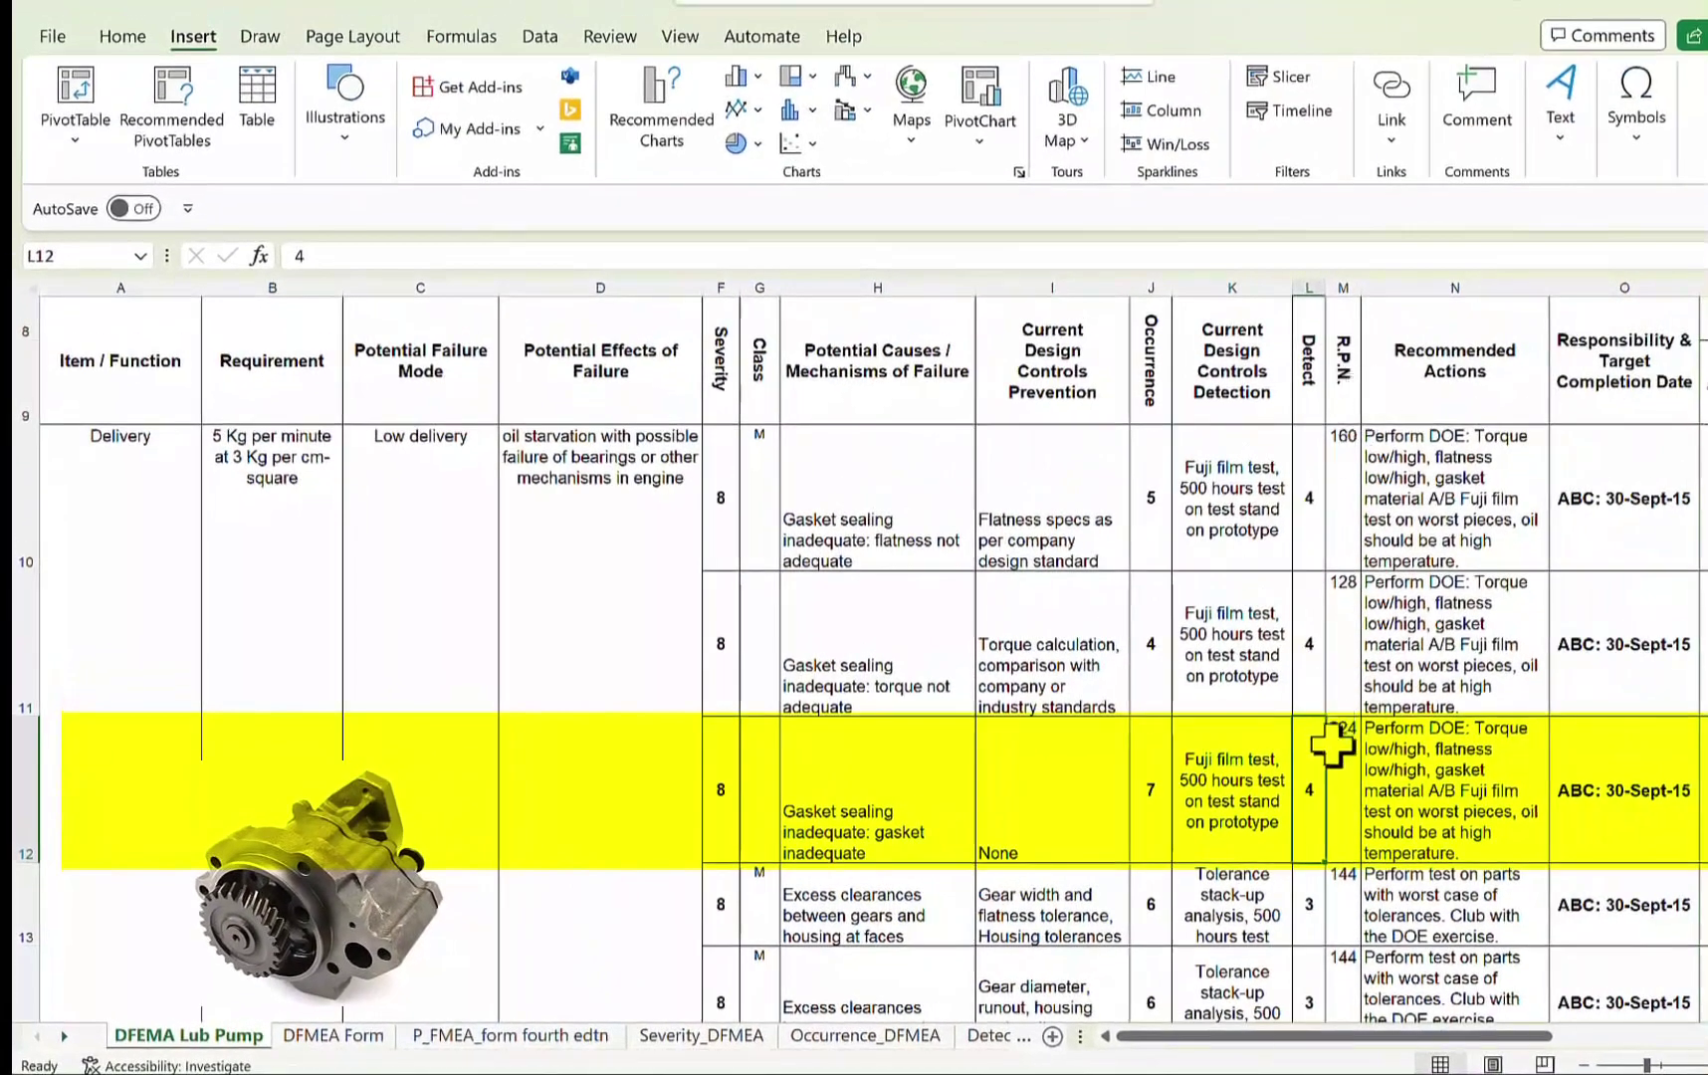
pyautogui.click(1347, 763)
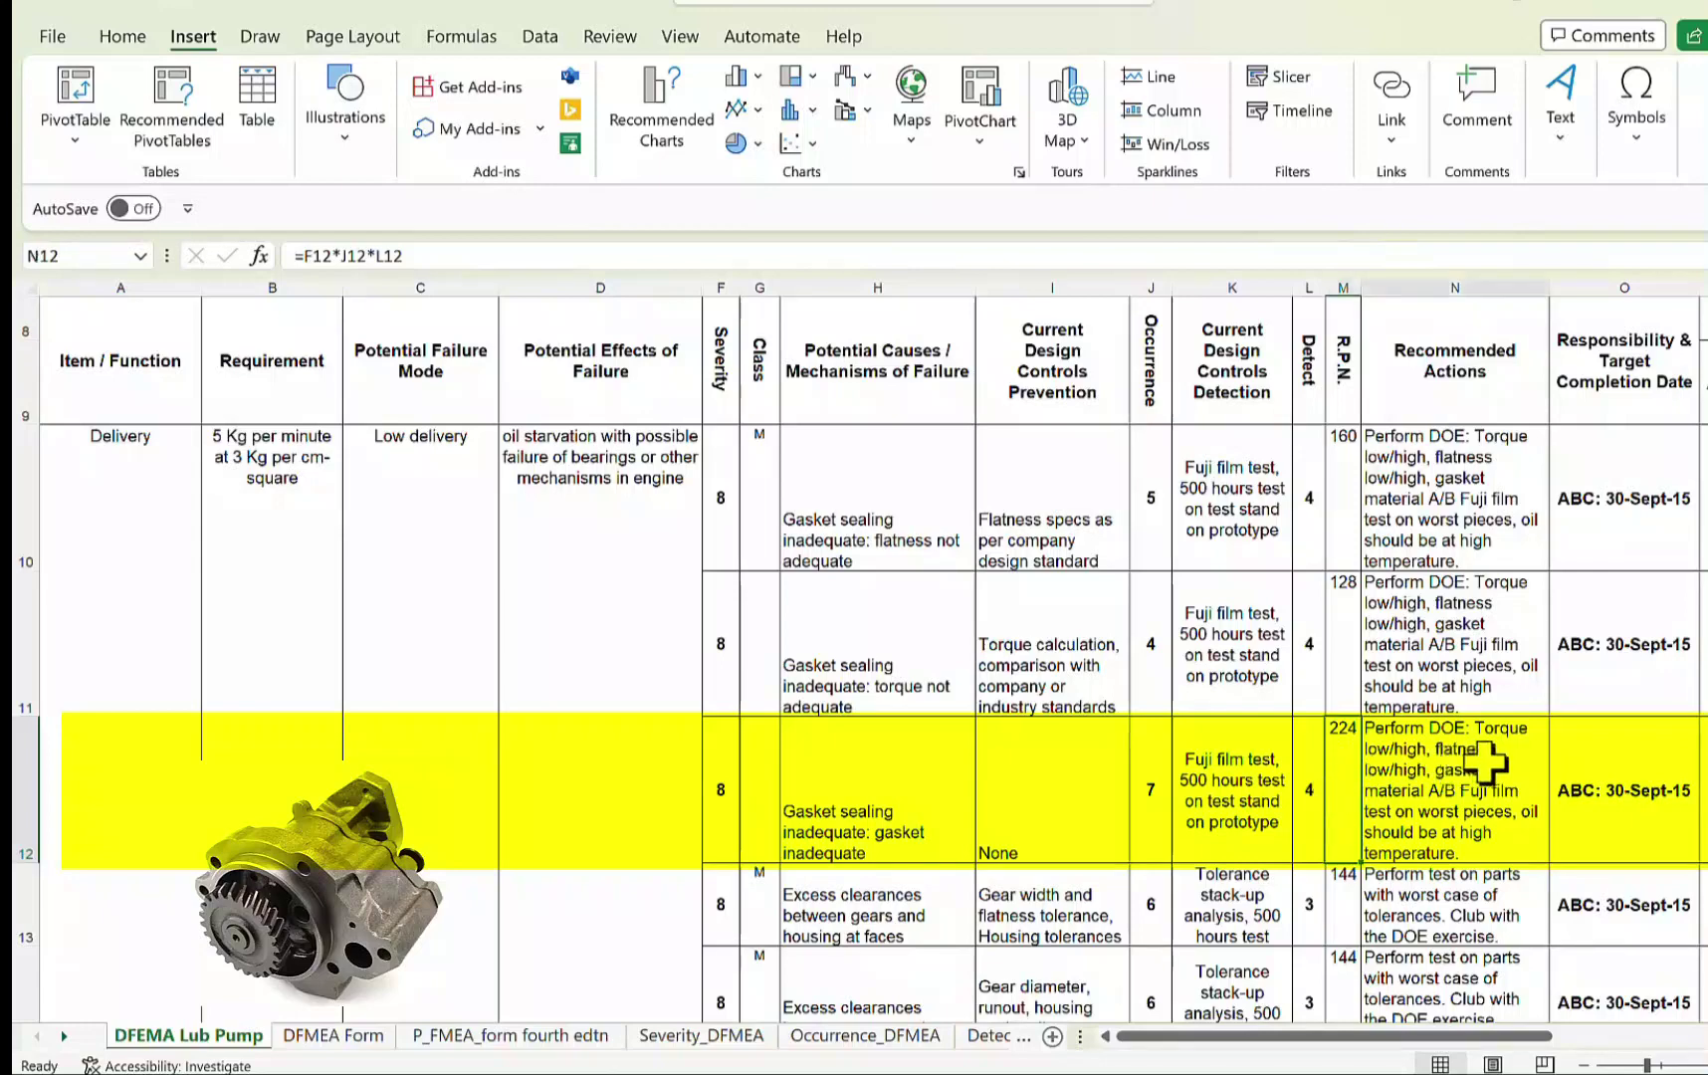
pyautogui.click(1461, 762)
pyautogui.click(1653, 782)
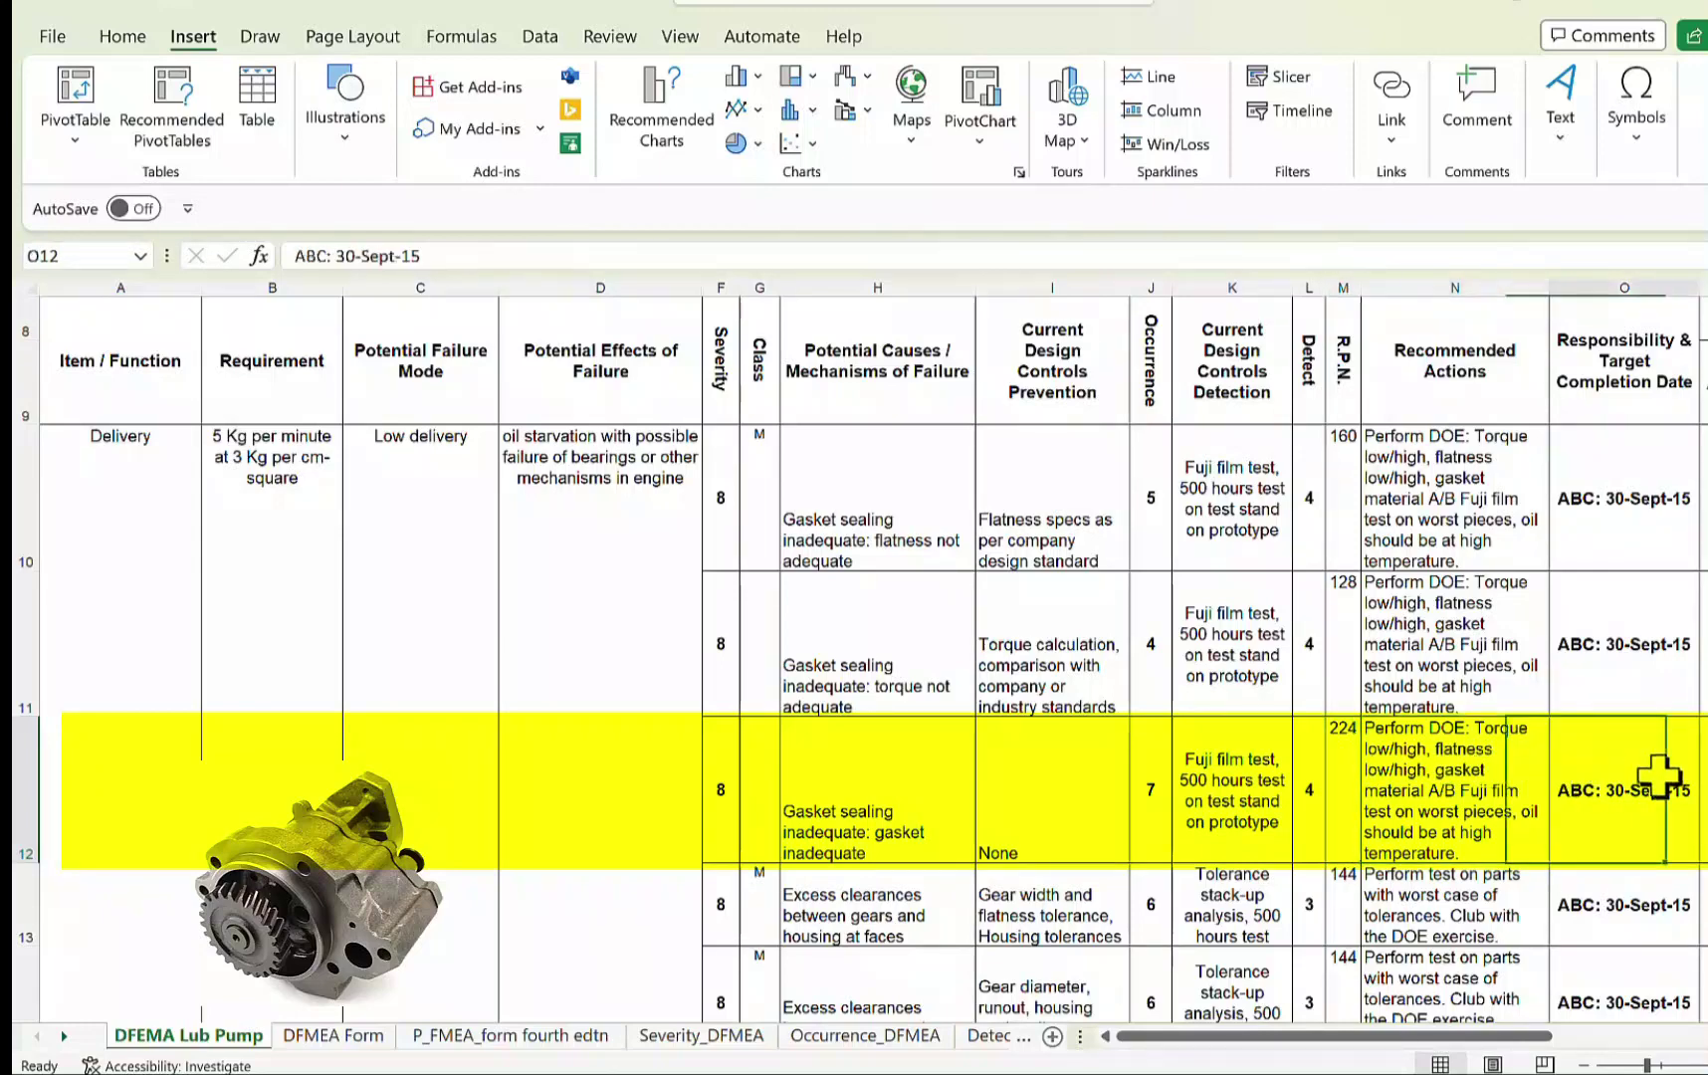
# Inspect row 13's cause of excess clearances at the housing faces, along with its prevention control and occurrence rating.
pyautogui.scroll(-1, 824, 883)
pyautogui.click(824, 884)
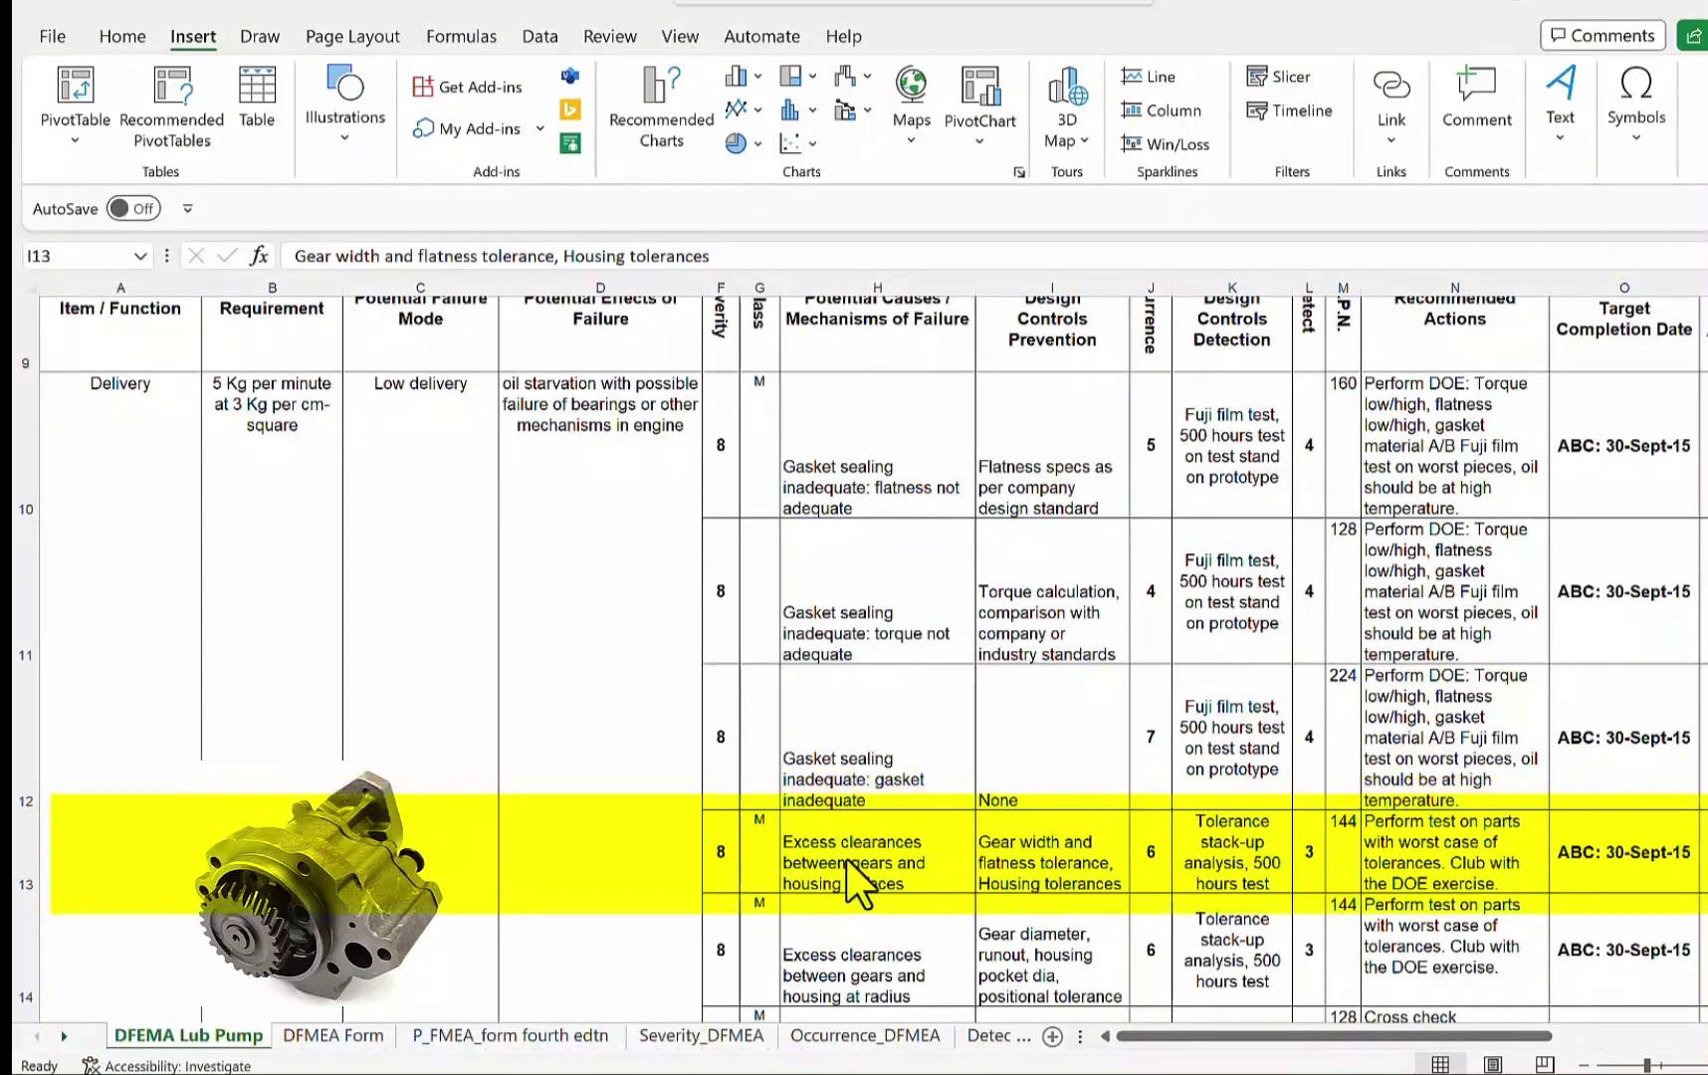
pyautogui.click(856, 858)
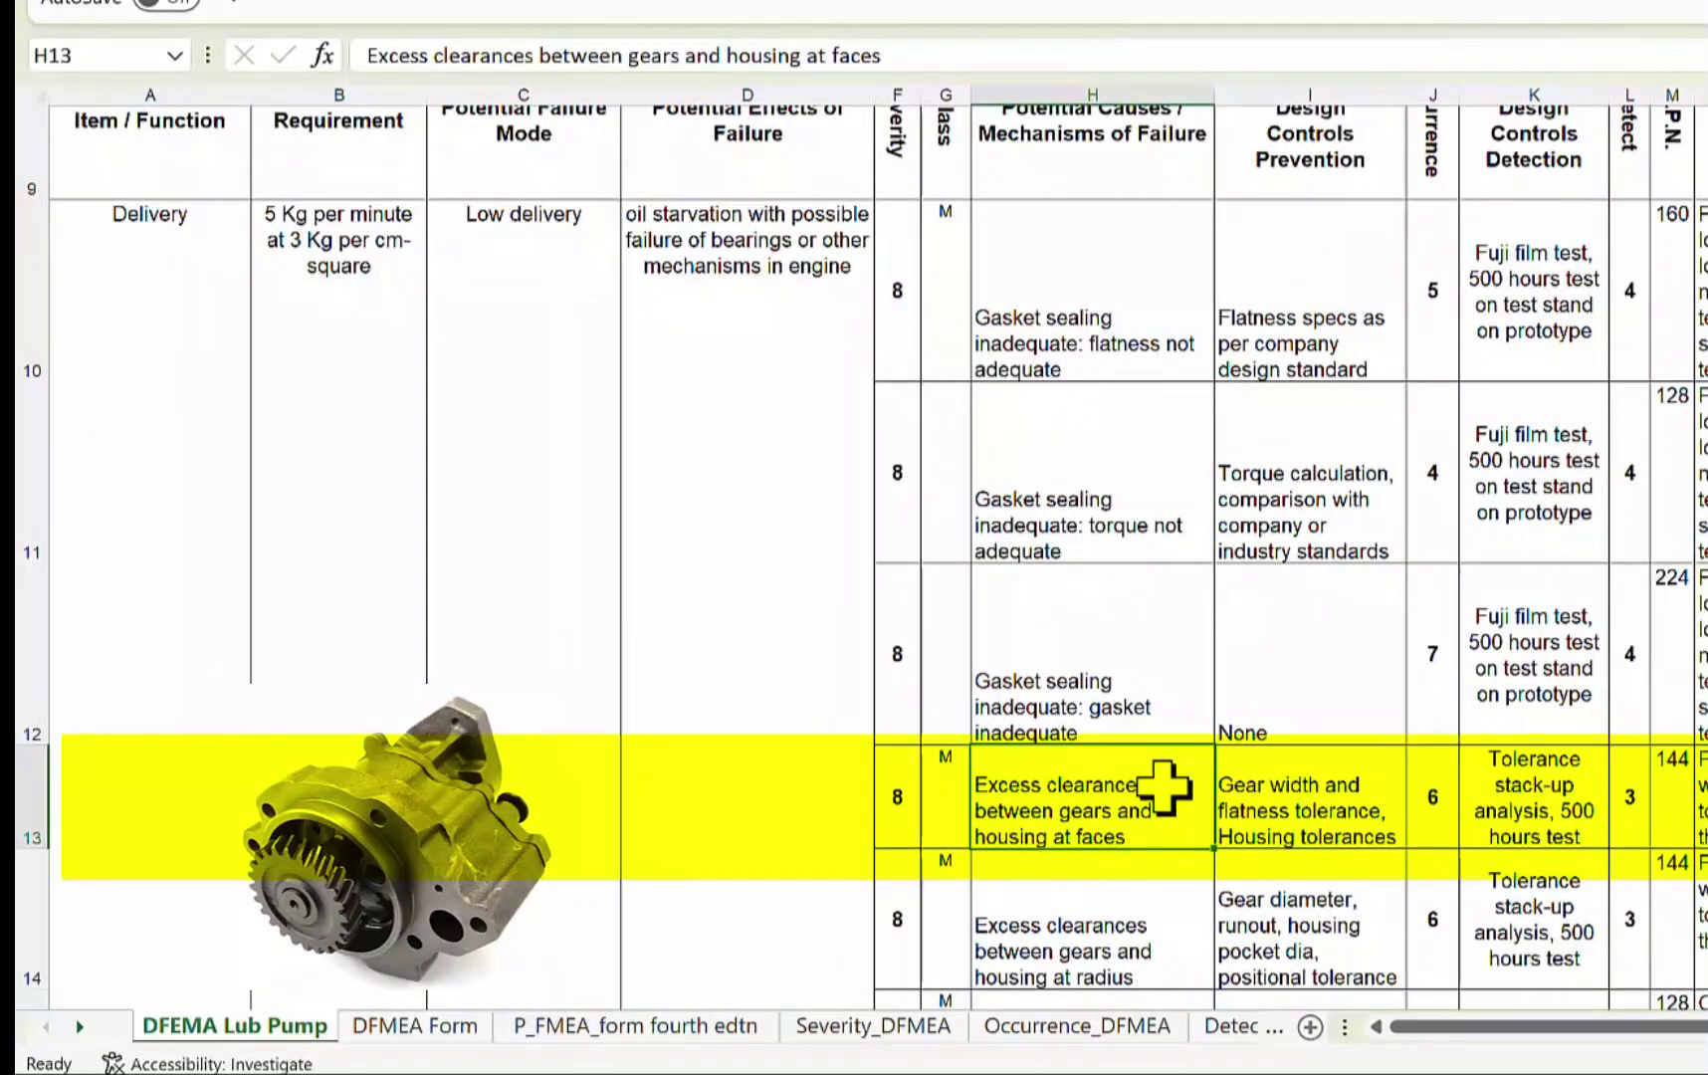
pyautogui.click(1327, 793)
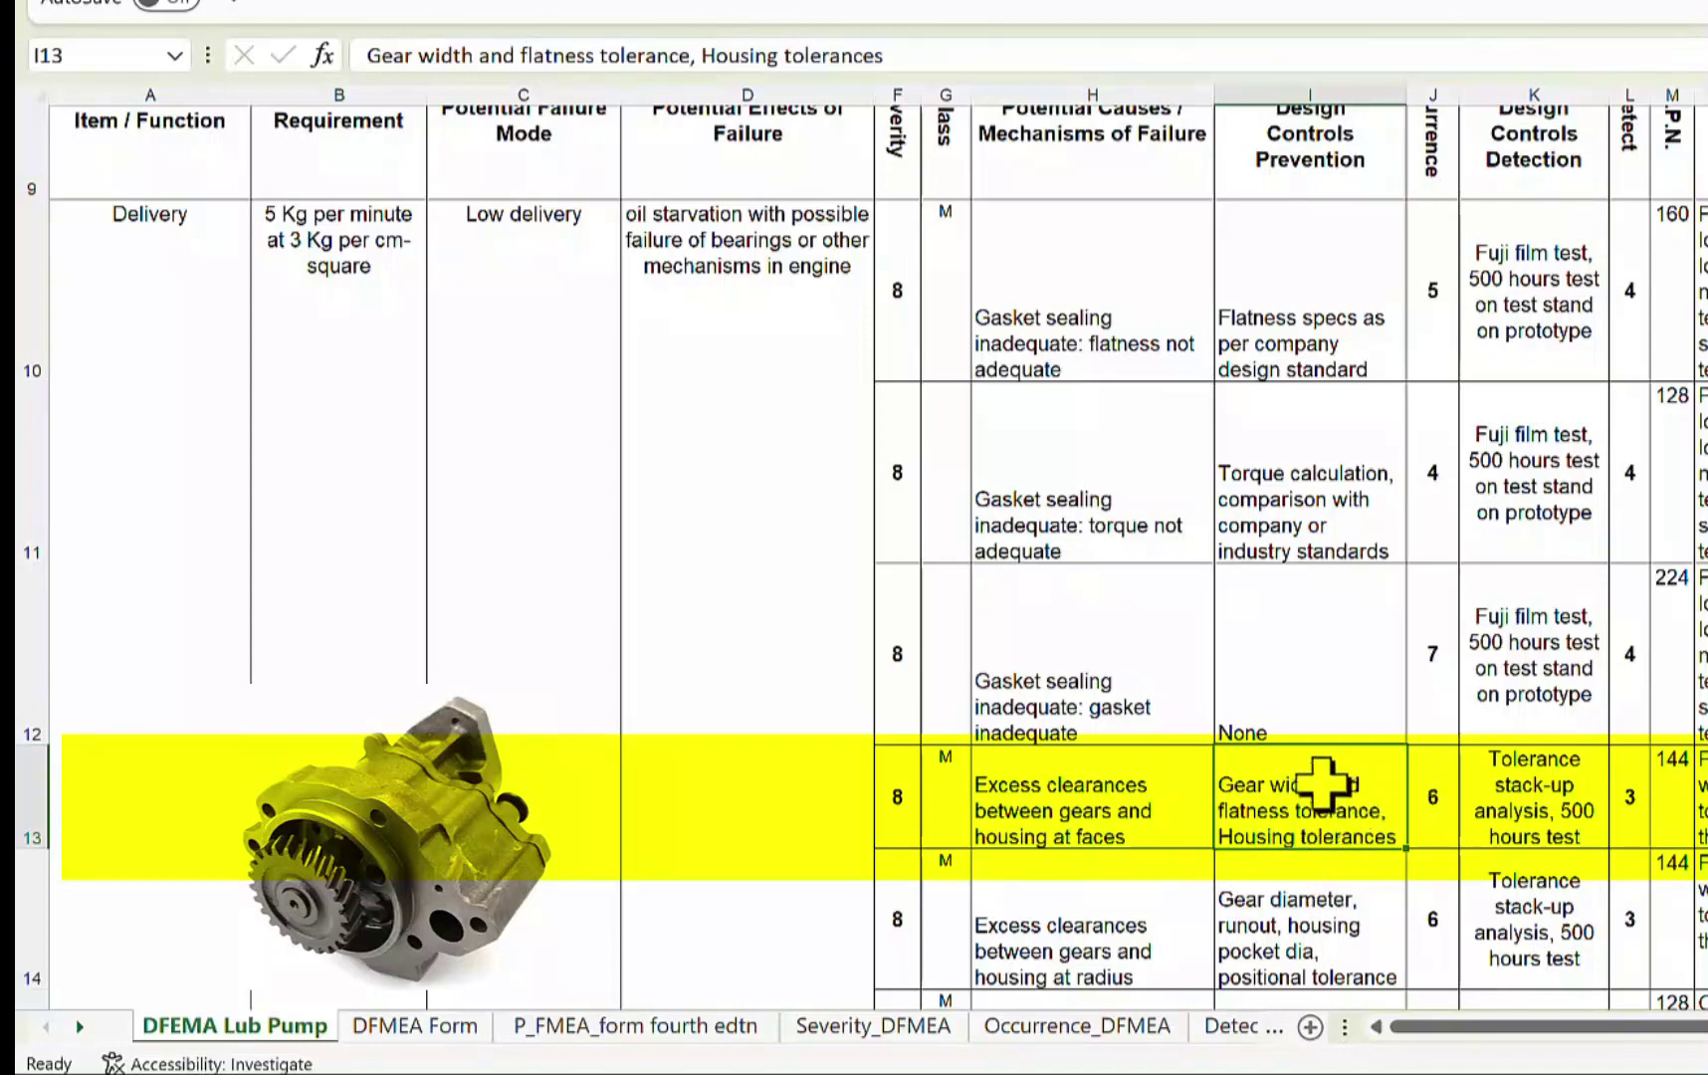
pyautogui.click(1434, 779)
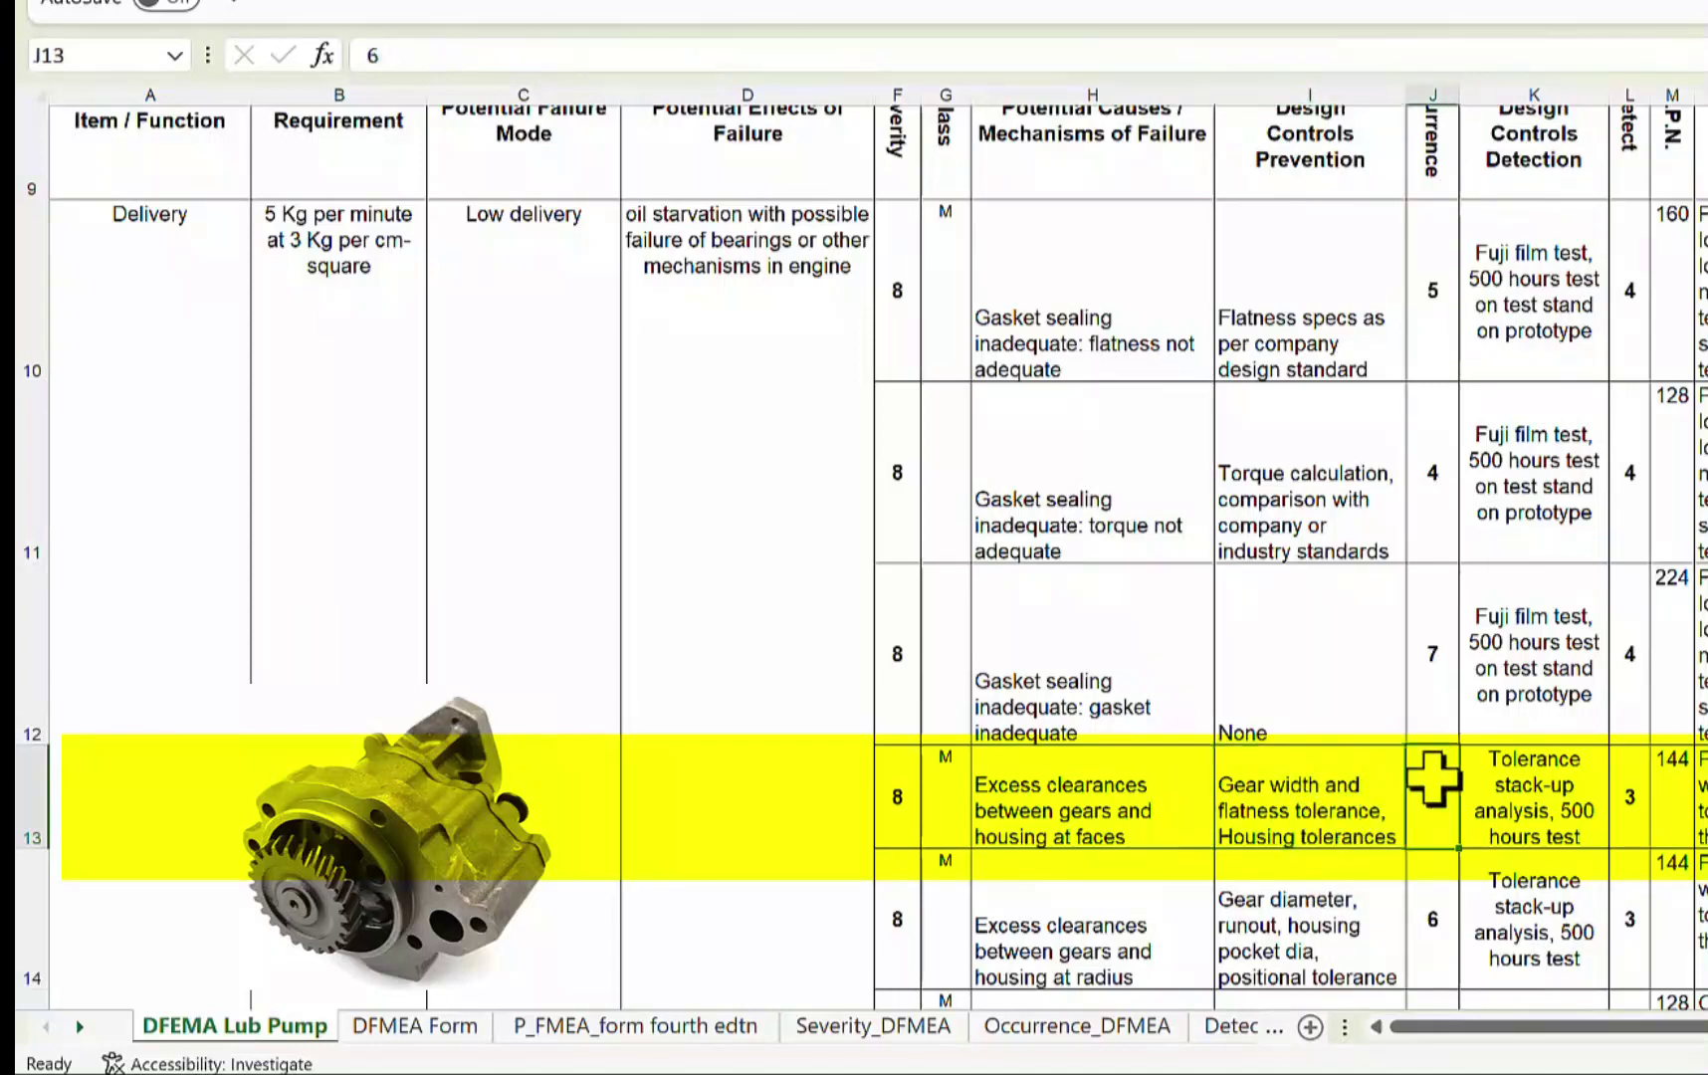
pyautogui.scroll(1, 1433, 786)
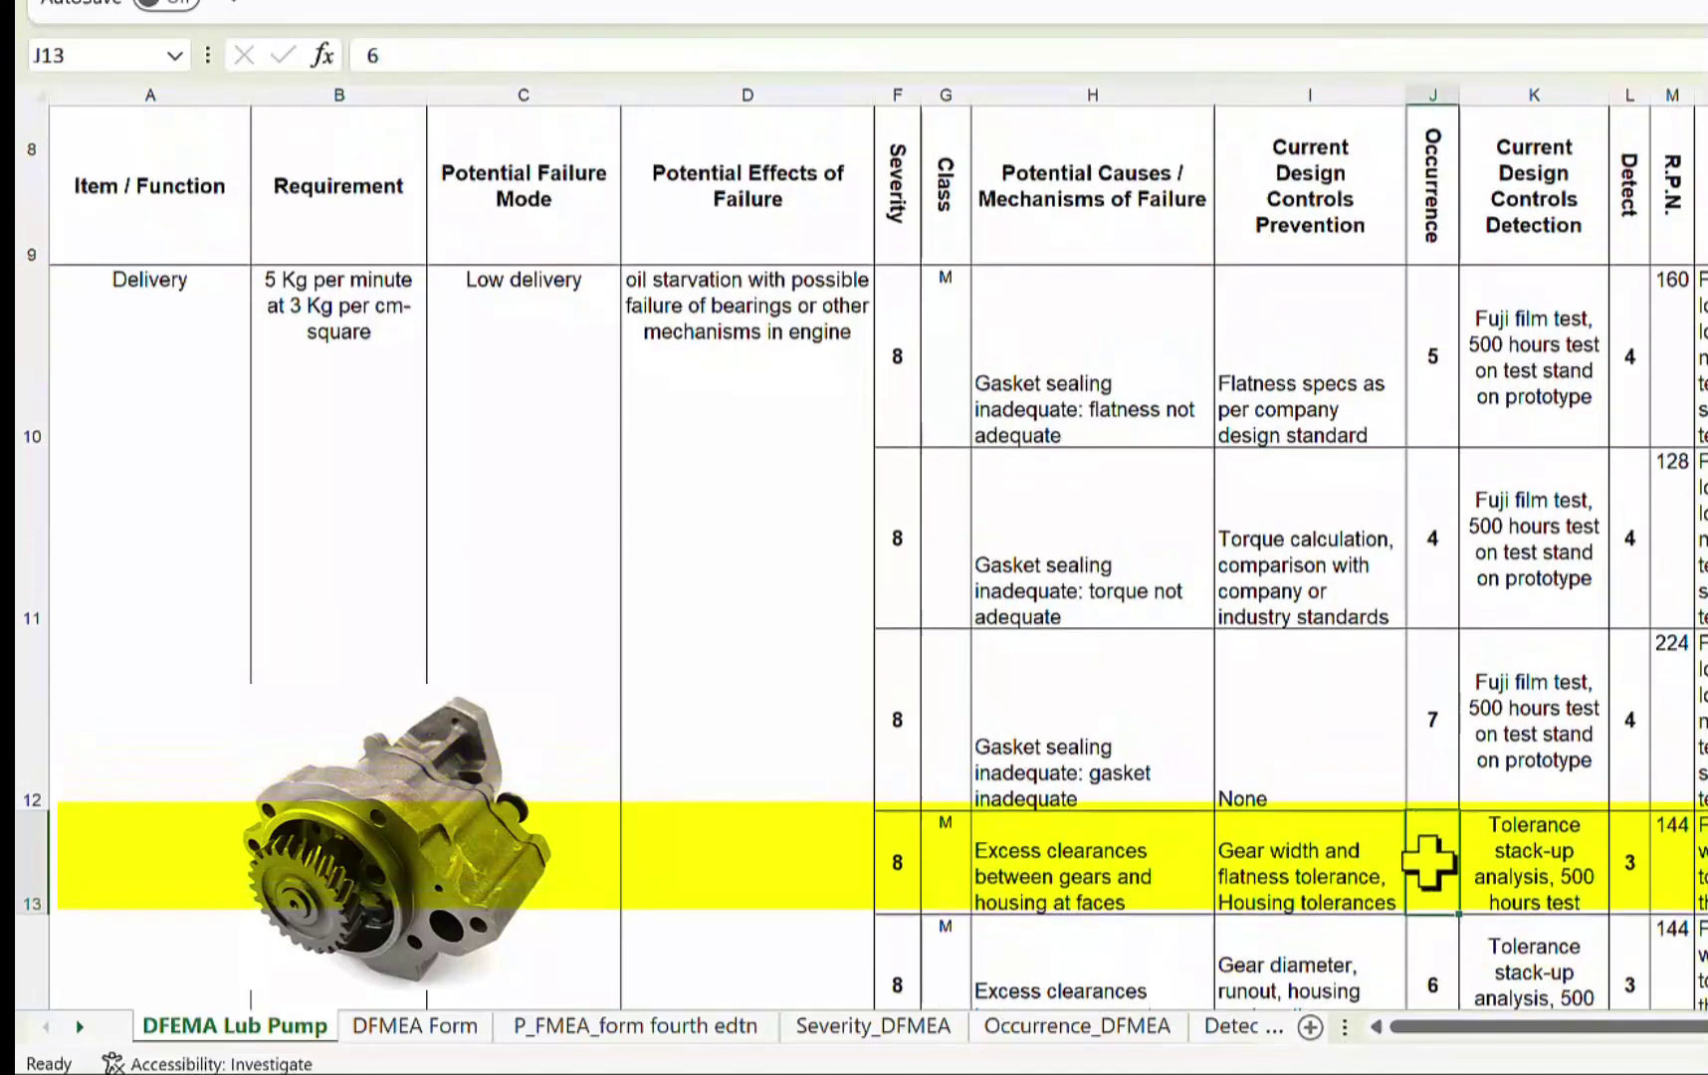
# Review row 13's detection control, detection rating, R.P.N. and recommended actions.
pyautogui.click(1583, 862)
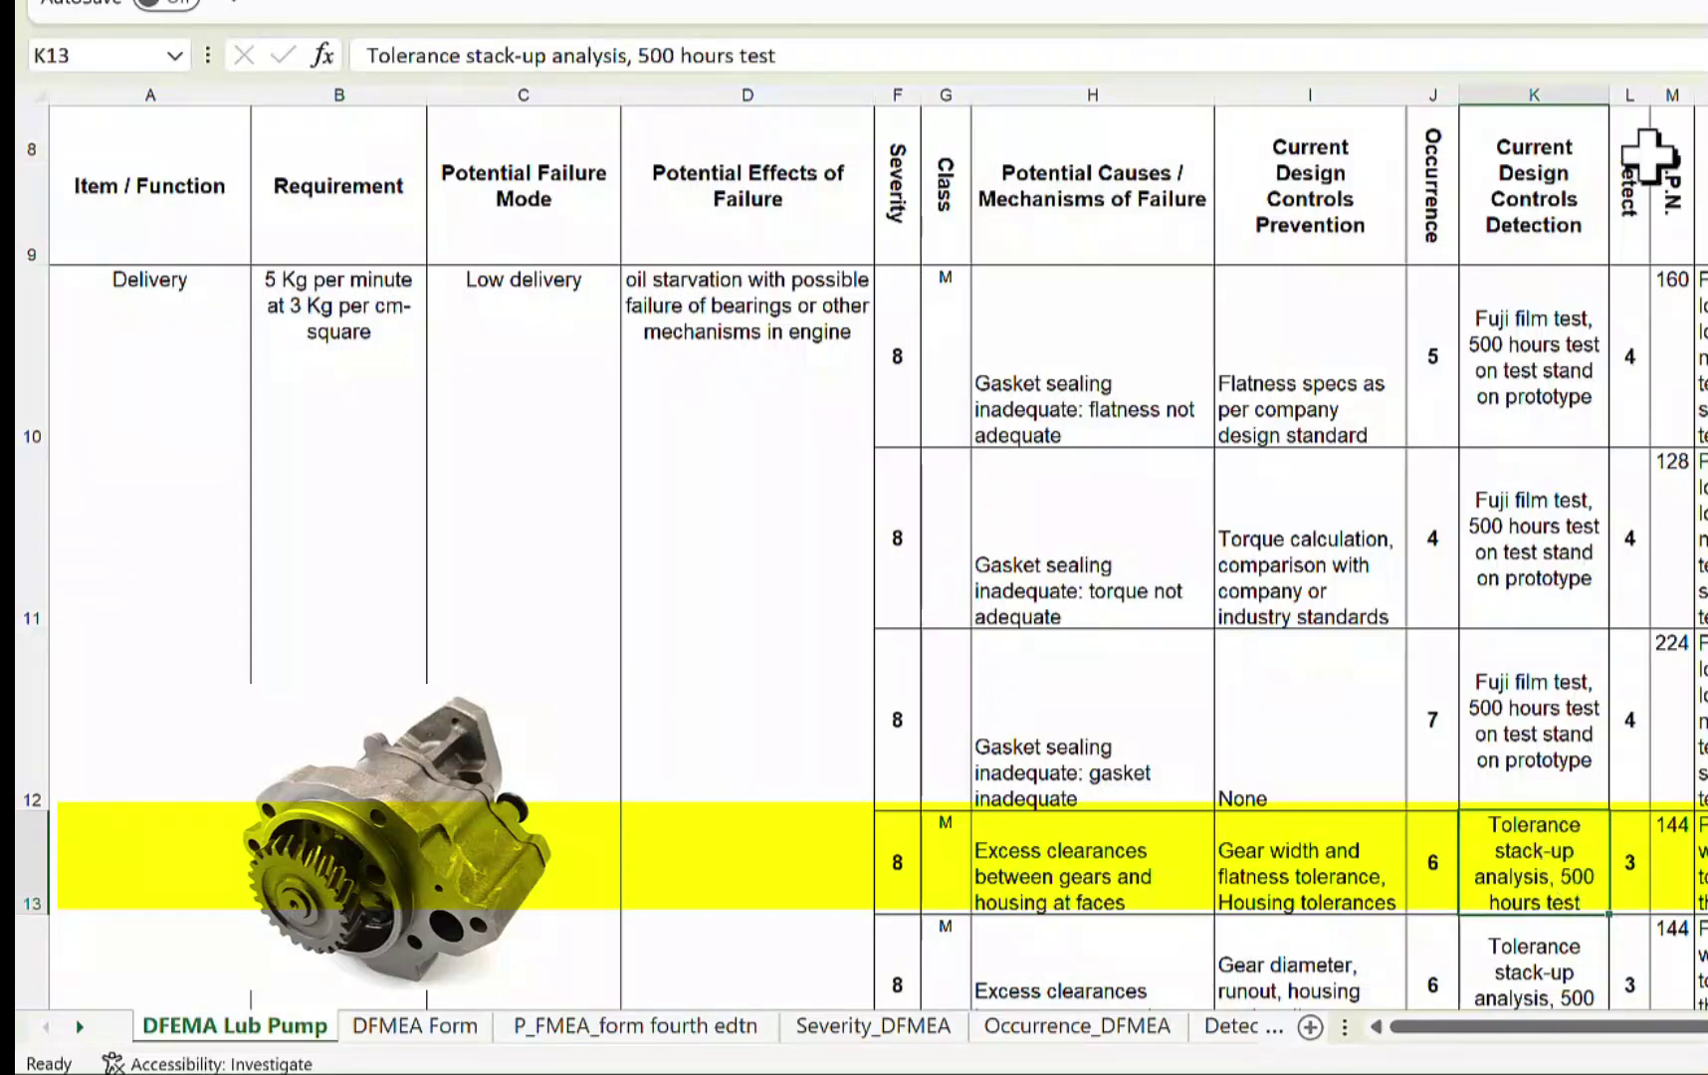
pyautogui.click(1634, 878)
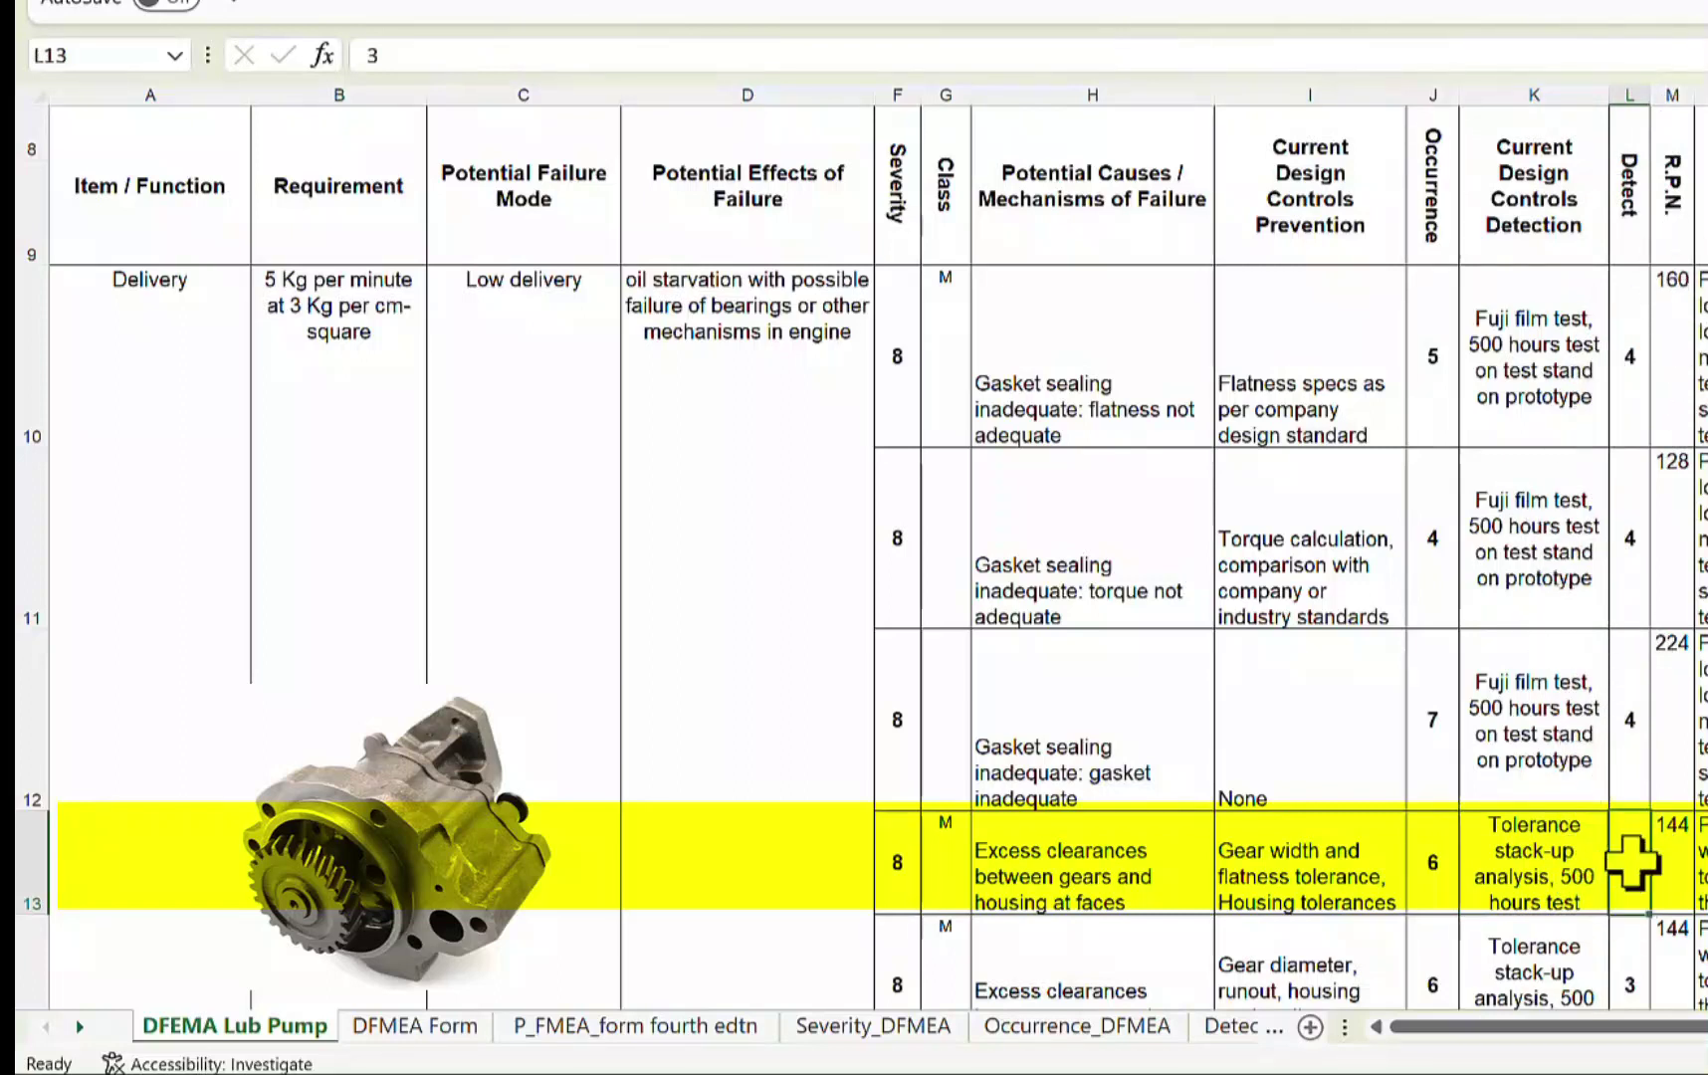
pyautogui.click(1678, 841)
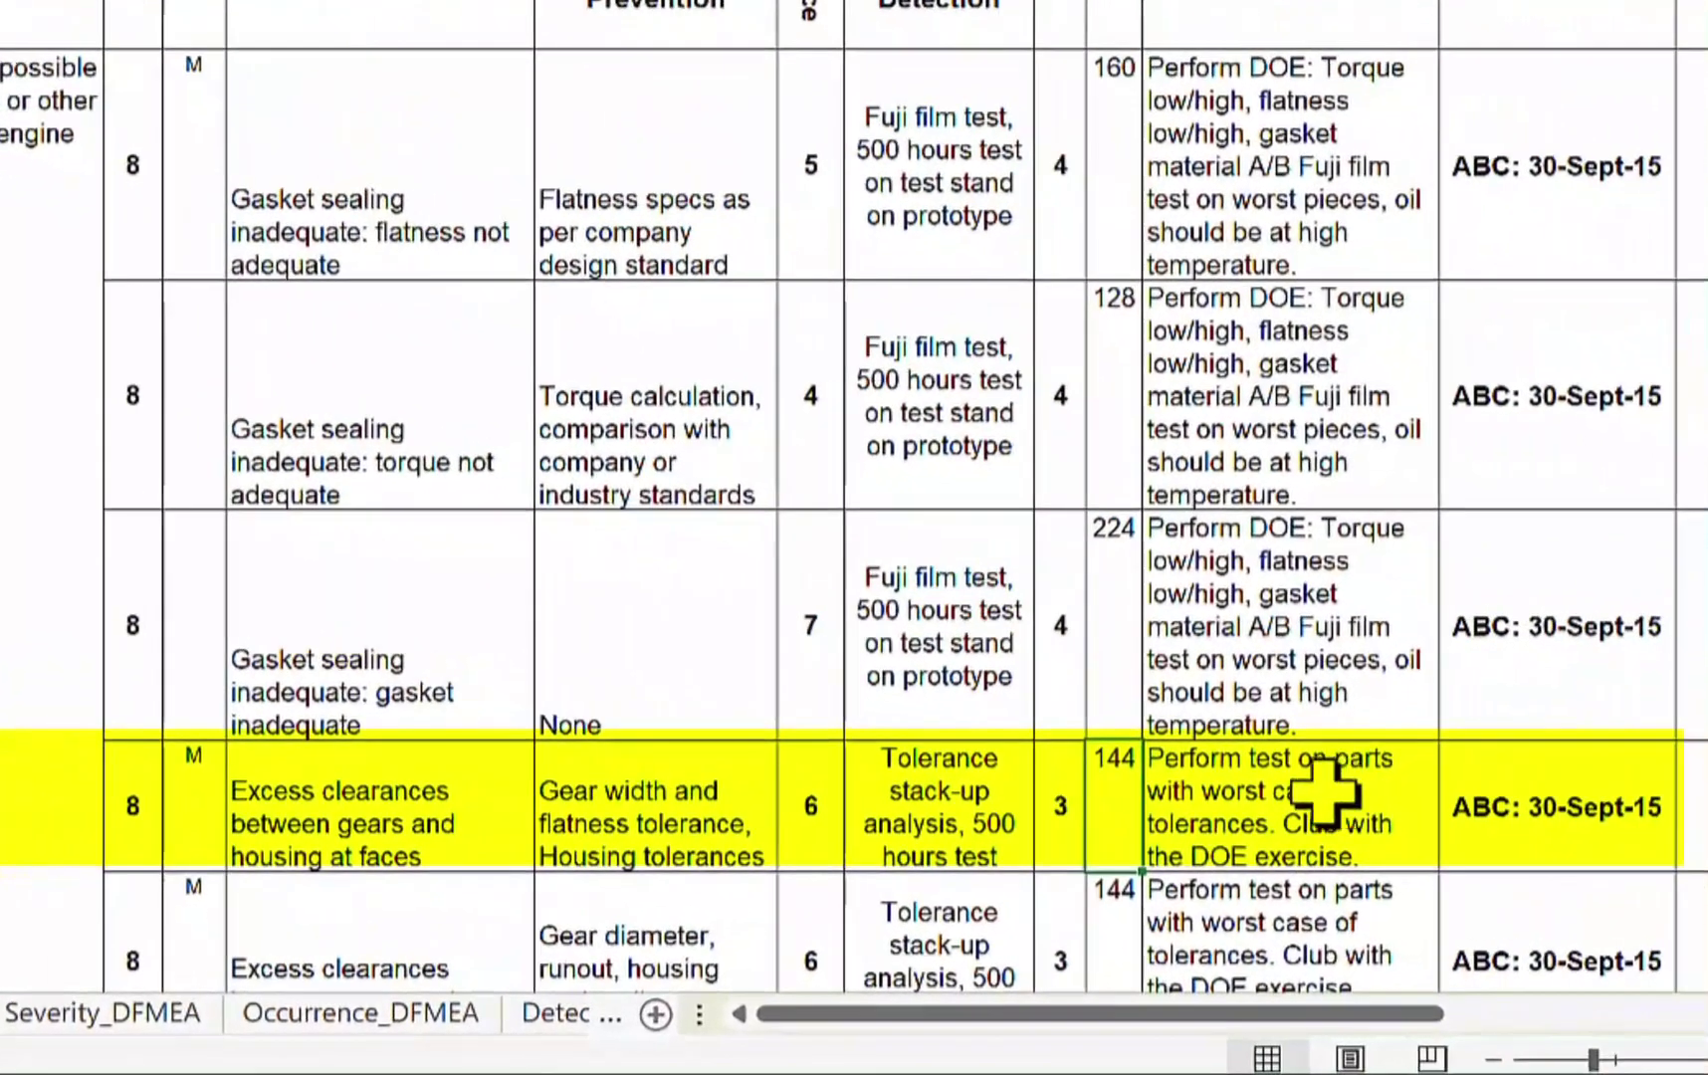
pyautogui.click(1324, 791)
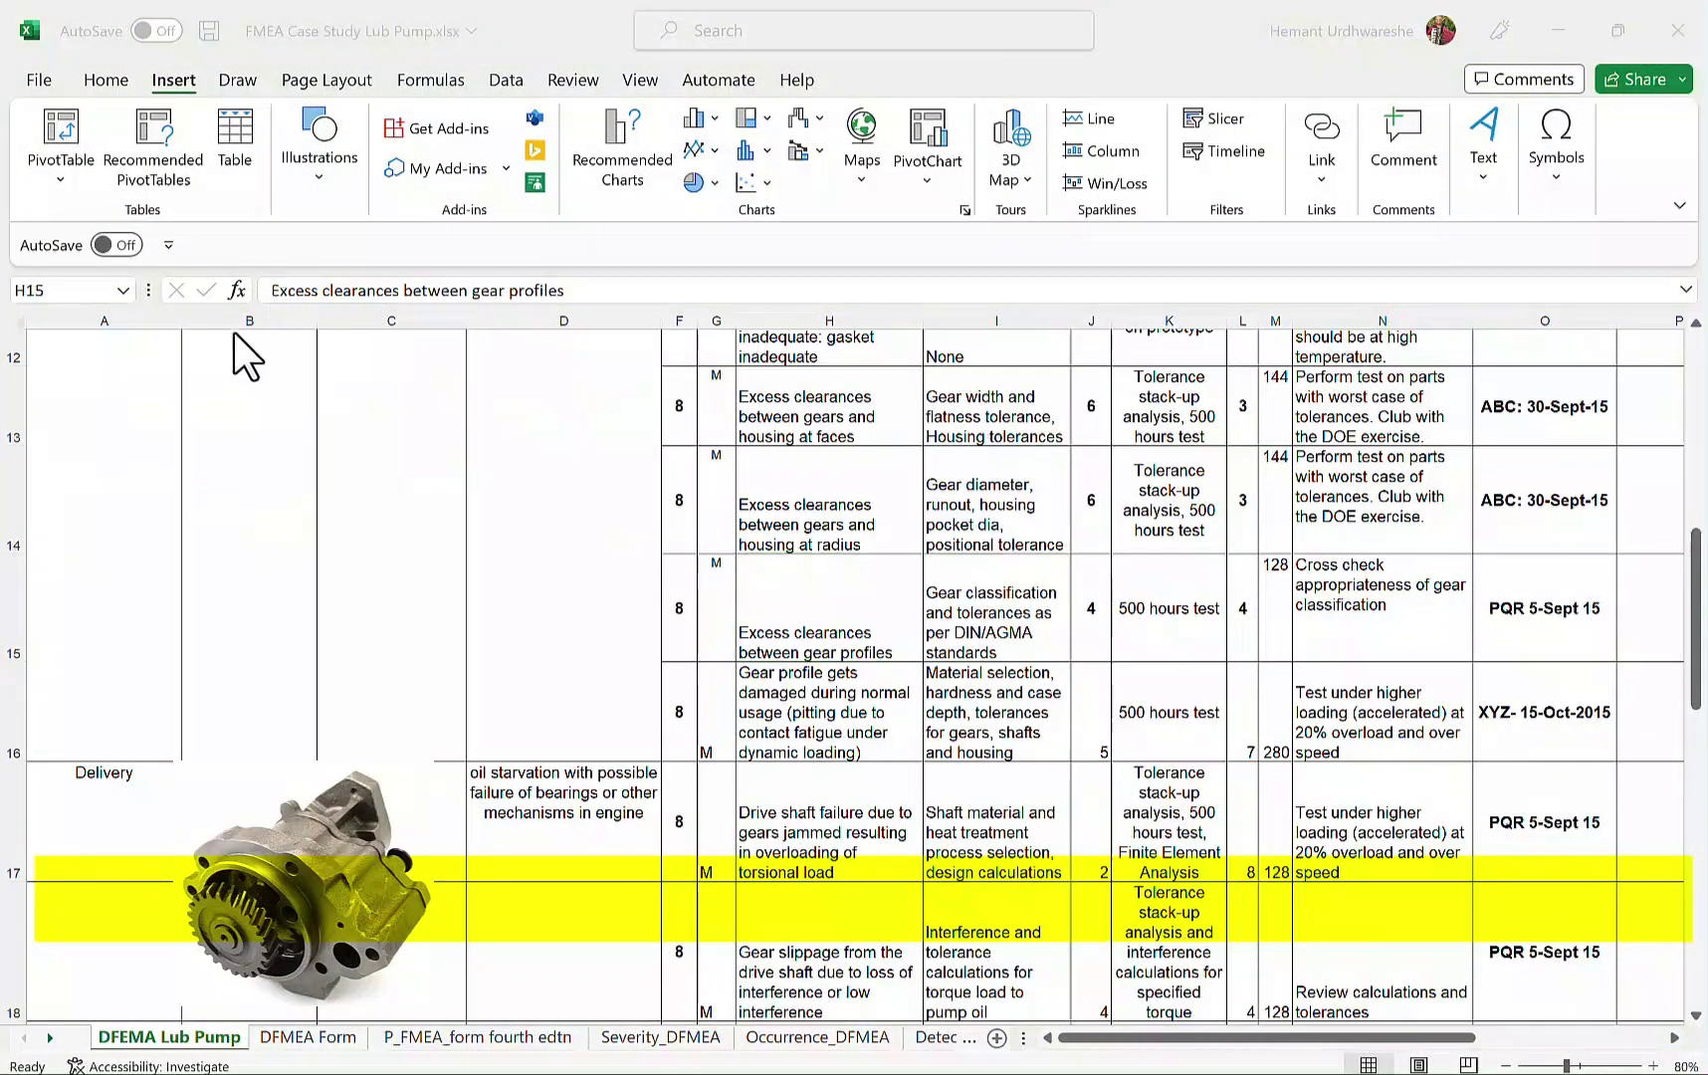
# Read the gear clearance and profile damage causes in rows 14 to 16, and select their controls, ratings, actions and responsibility entries.
pyautogui.click(881, 504)
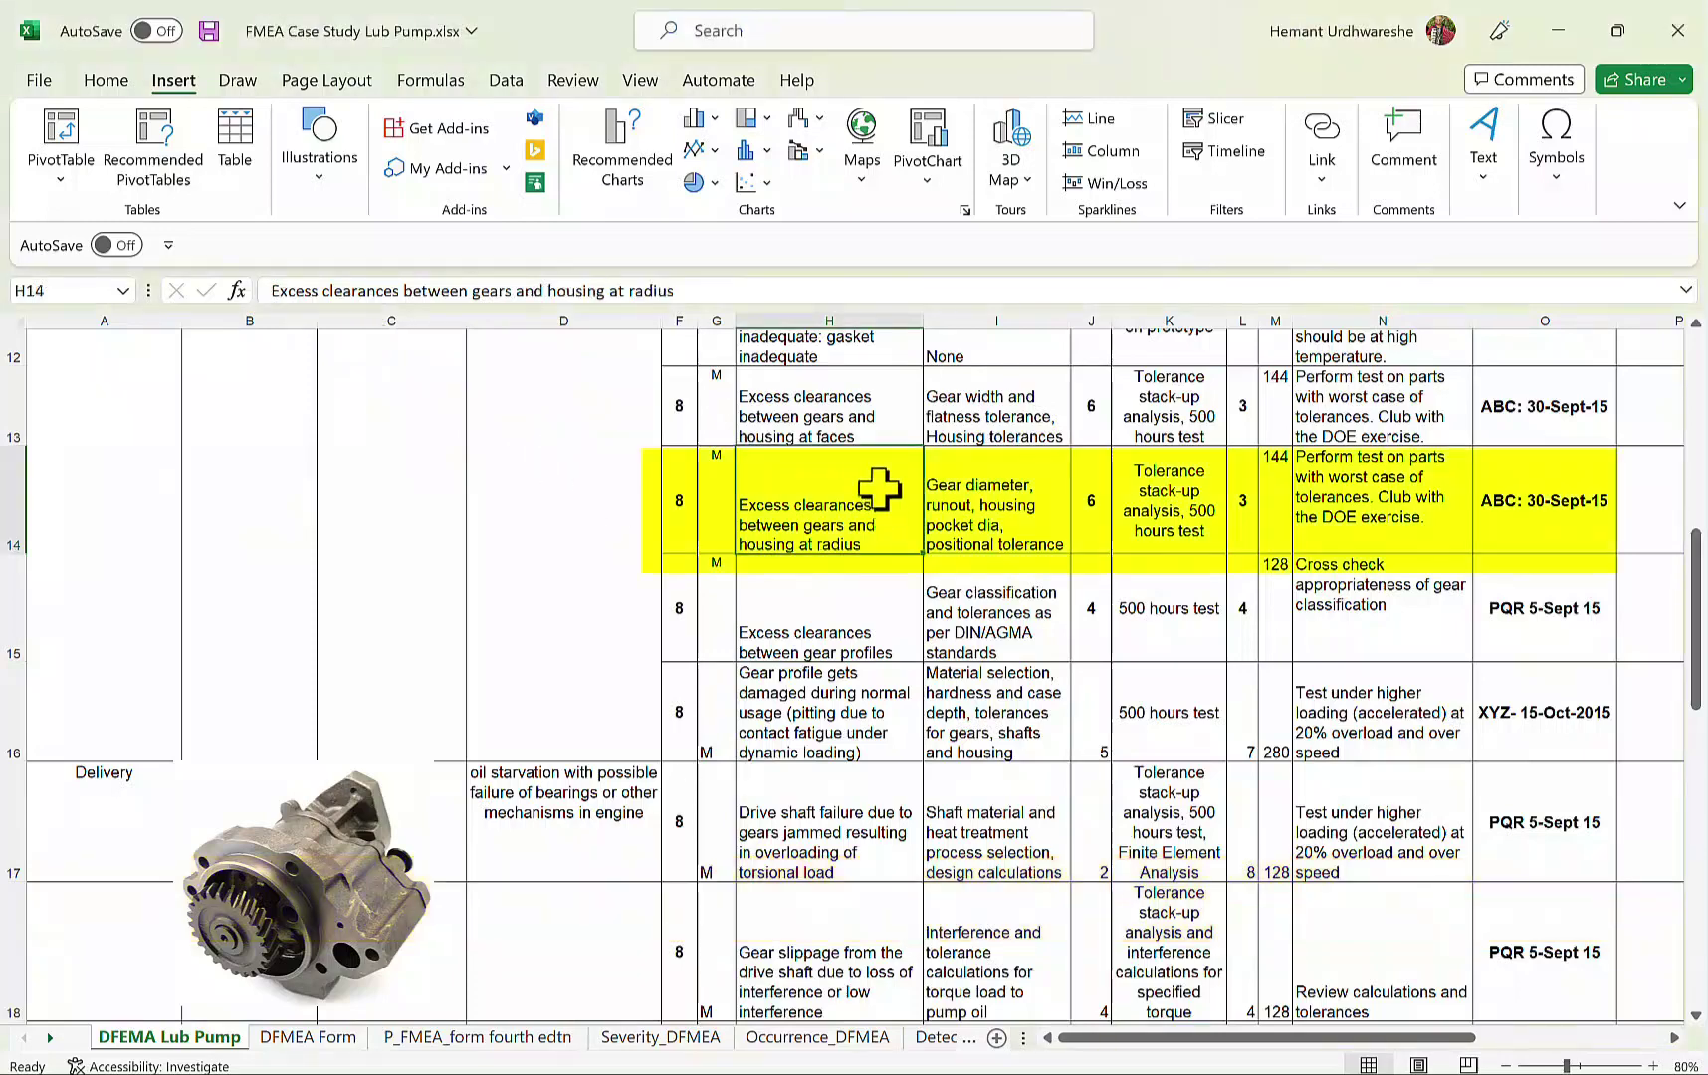
pyautogui.click(873, 594)
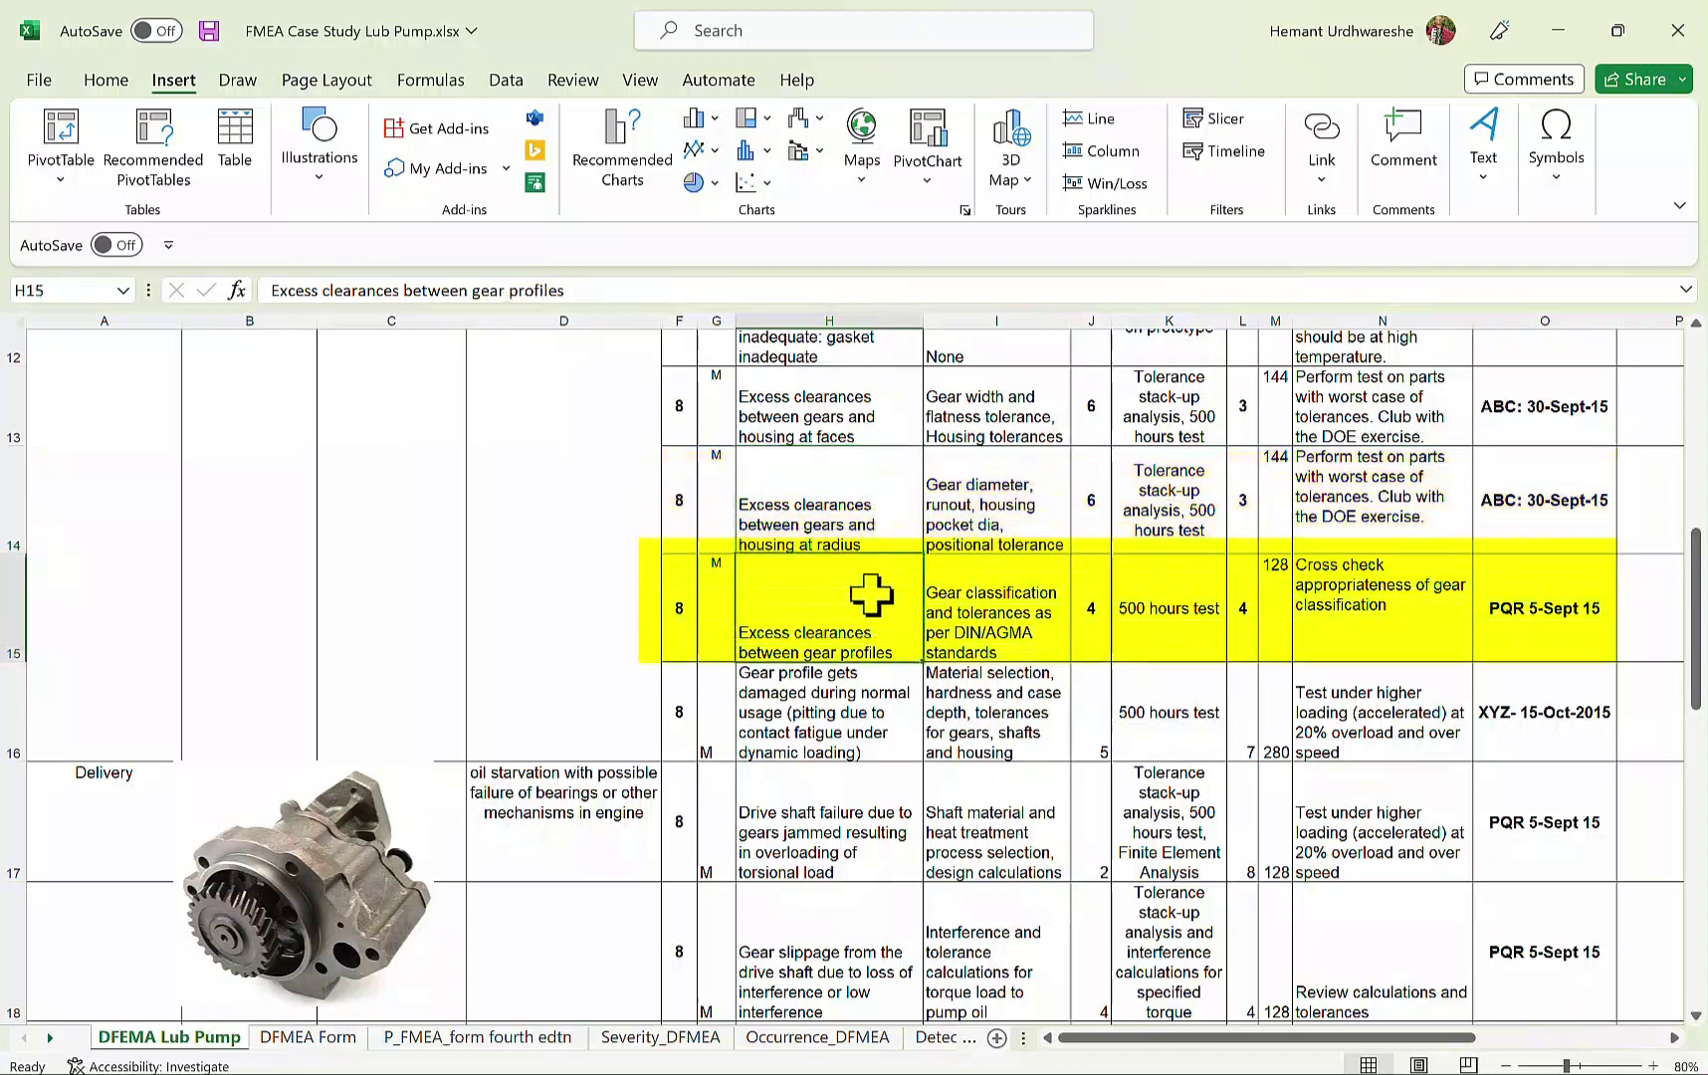
pyautogui.click(874, 700)
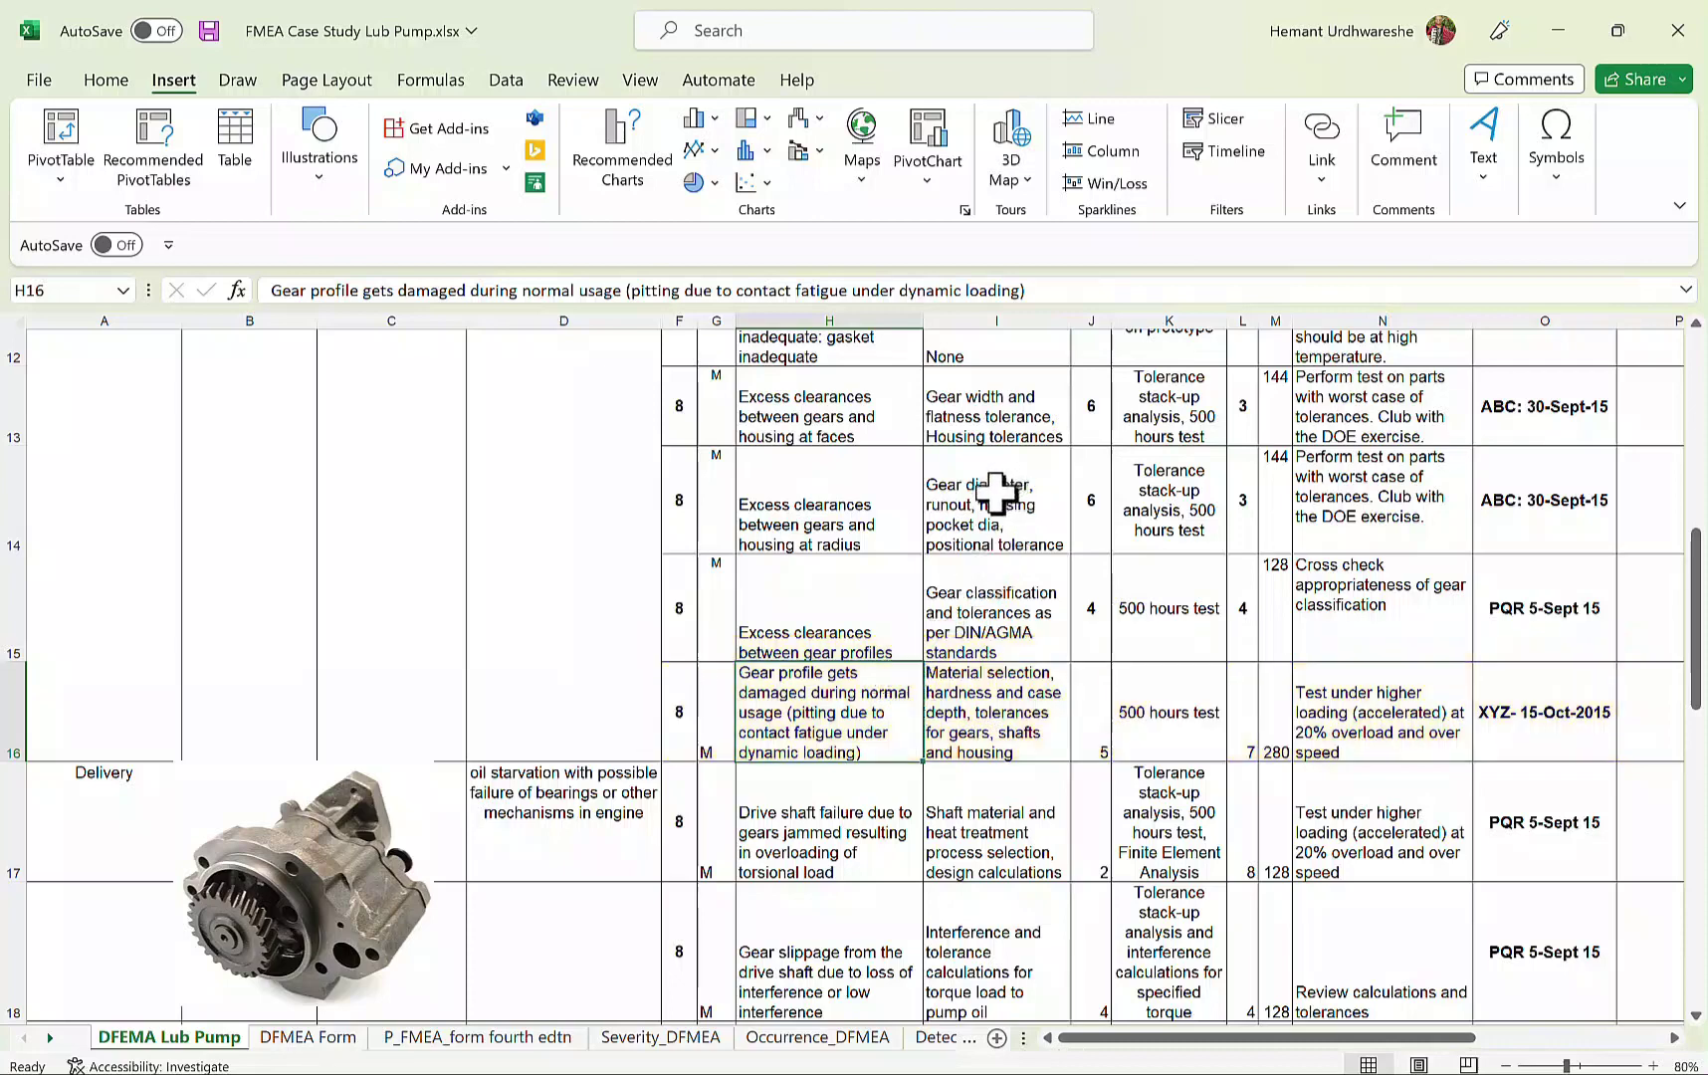
pyautogui.moveTo(1000, 492); pyautogui.dragTo(1677, 702)
pyautogui.scroll(2, 1675, 716)
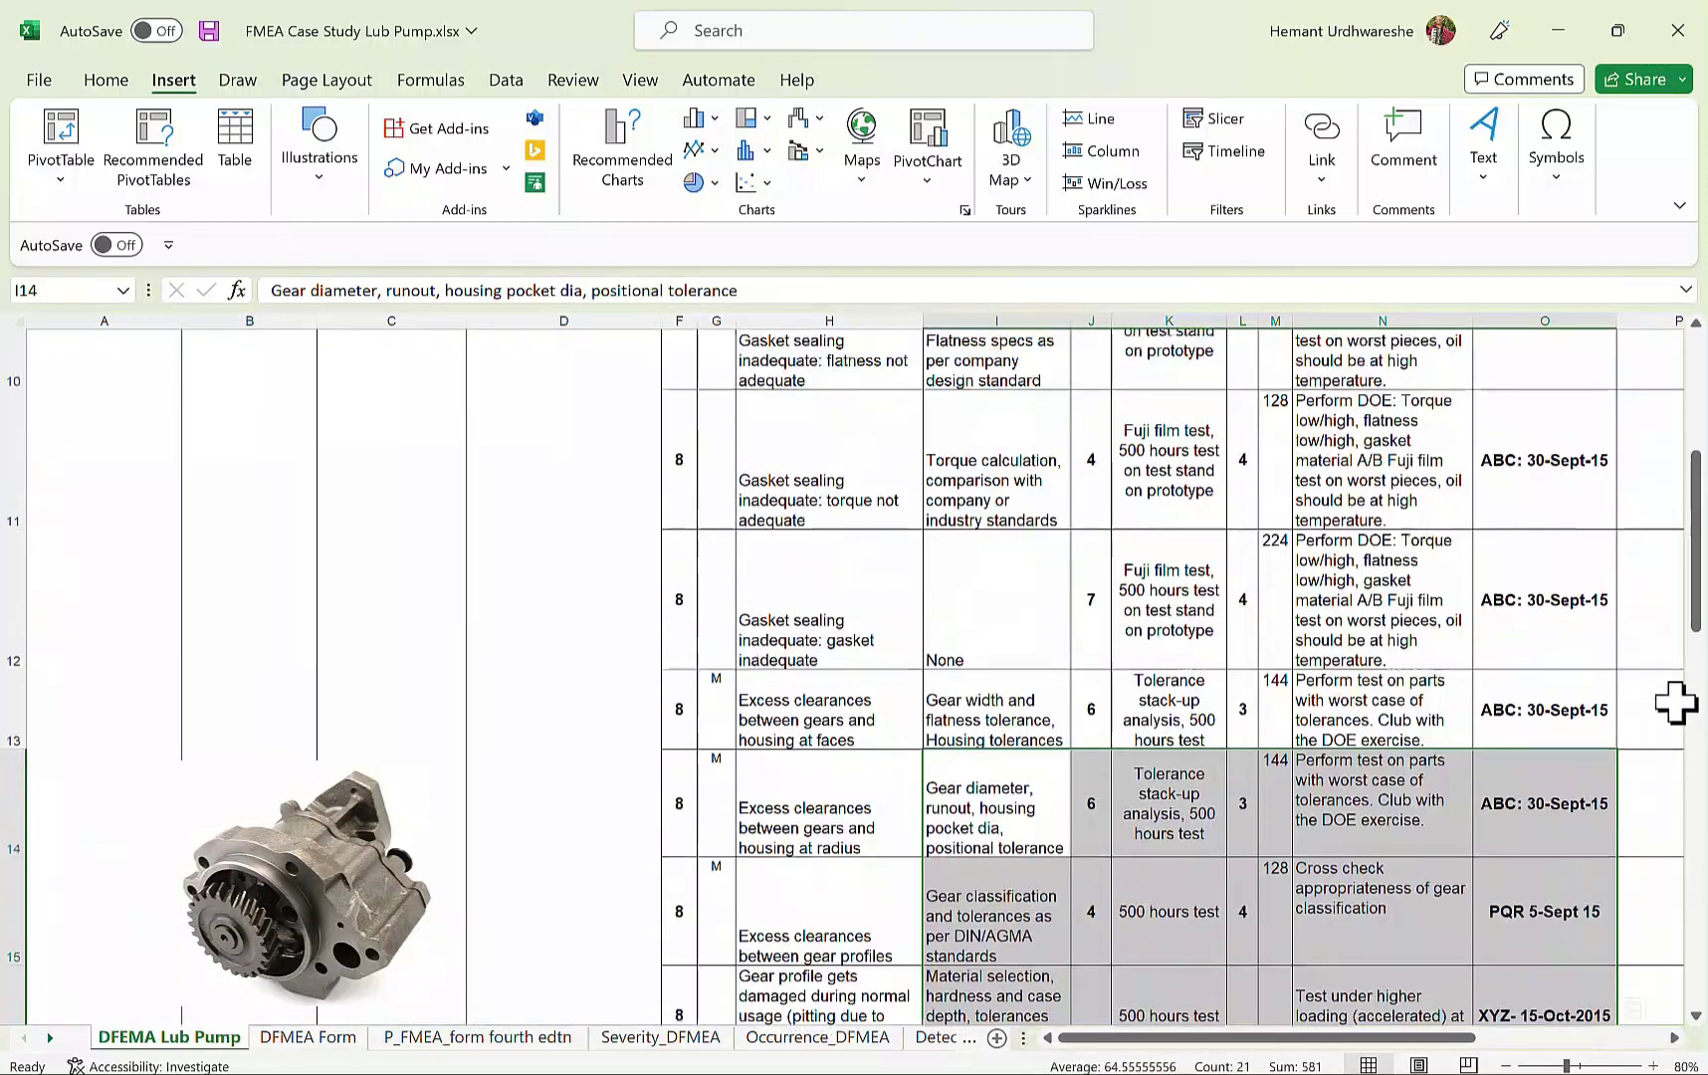
pyautogui.scroll(-2, 1675, 724)
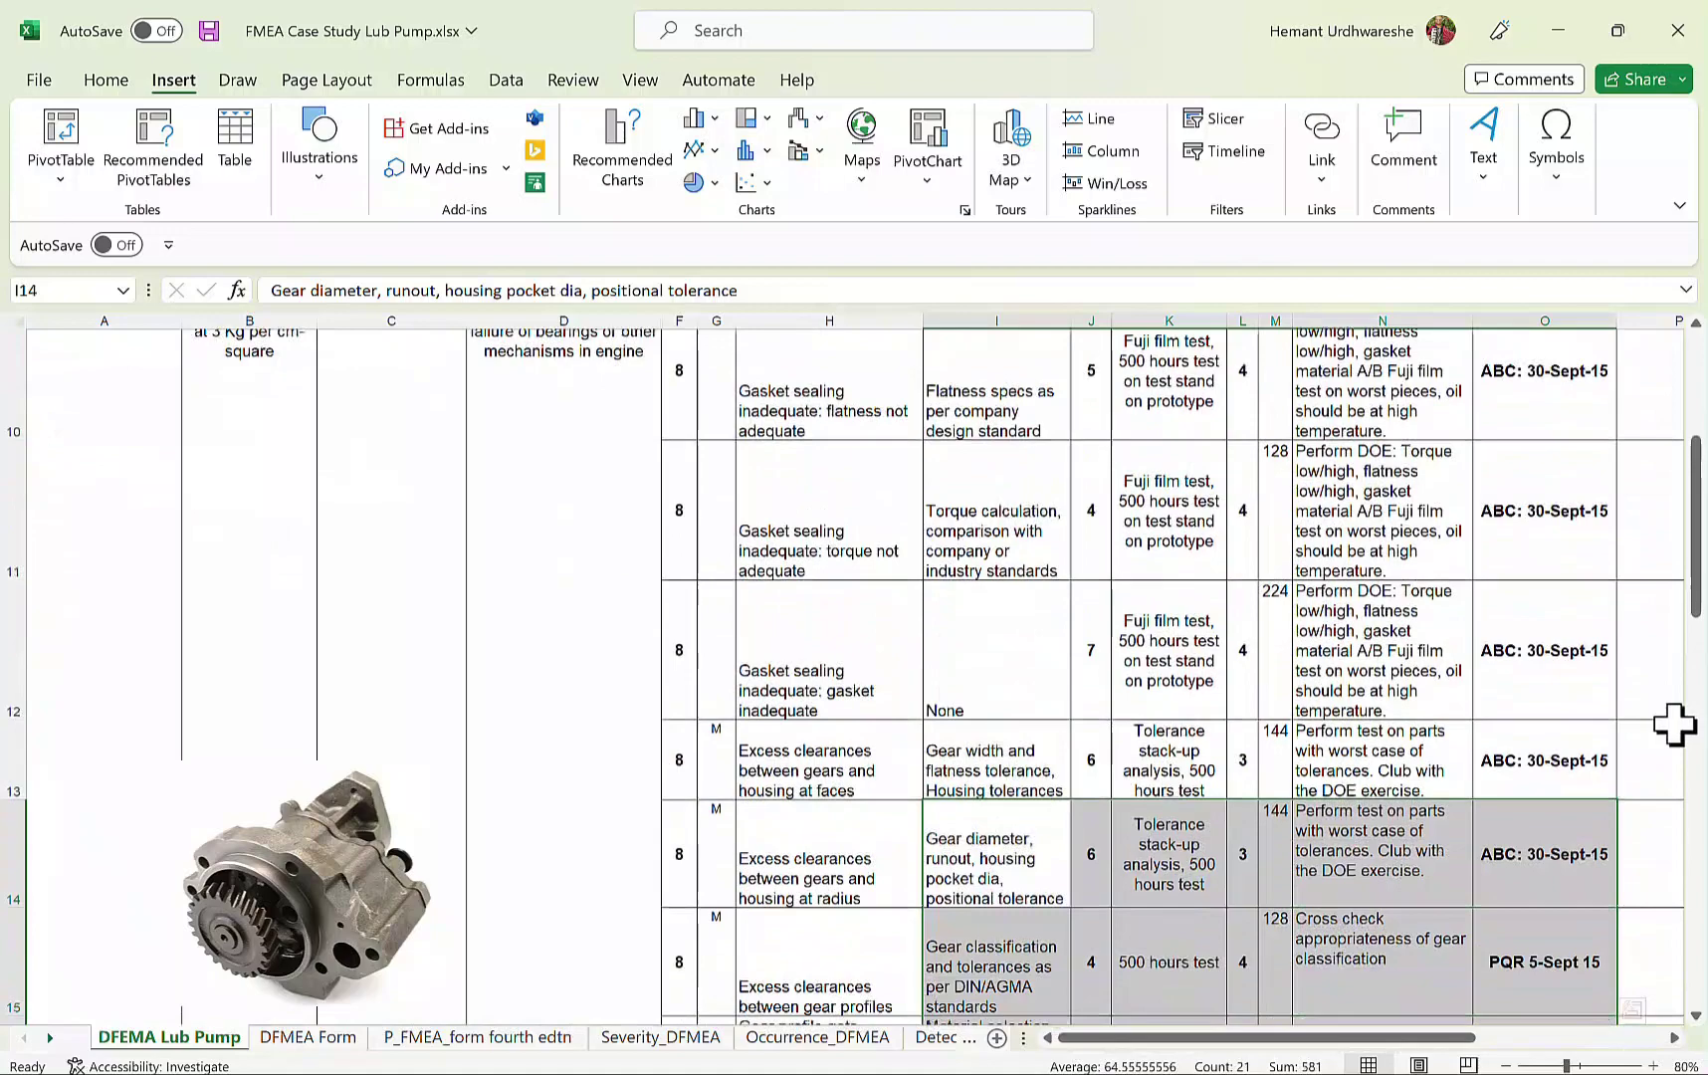
pyautogui.scroll(2, 1675, 725)
pyautogui.scroll(-5, 1676, 725)
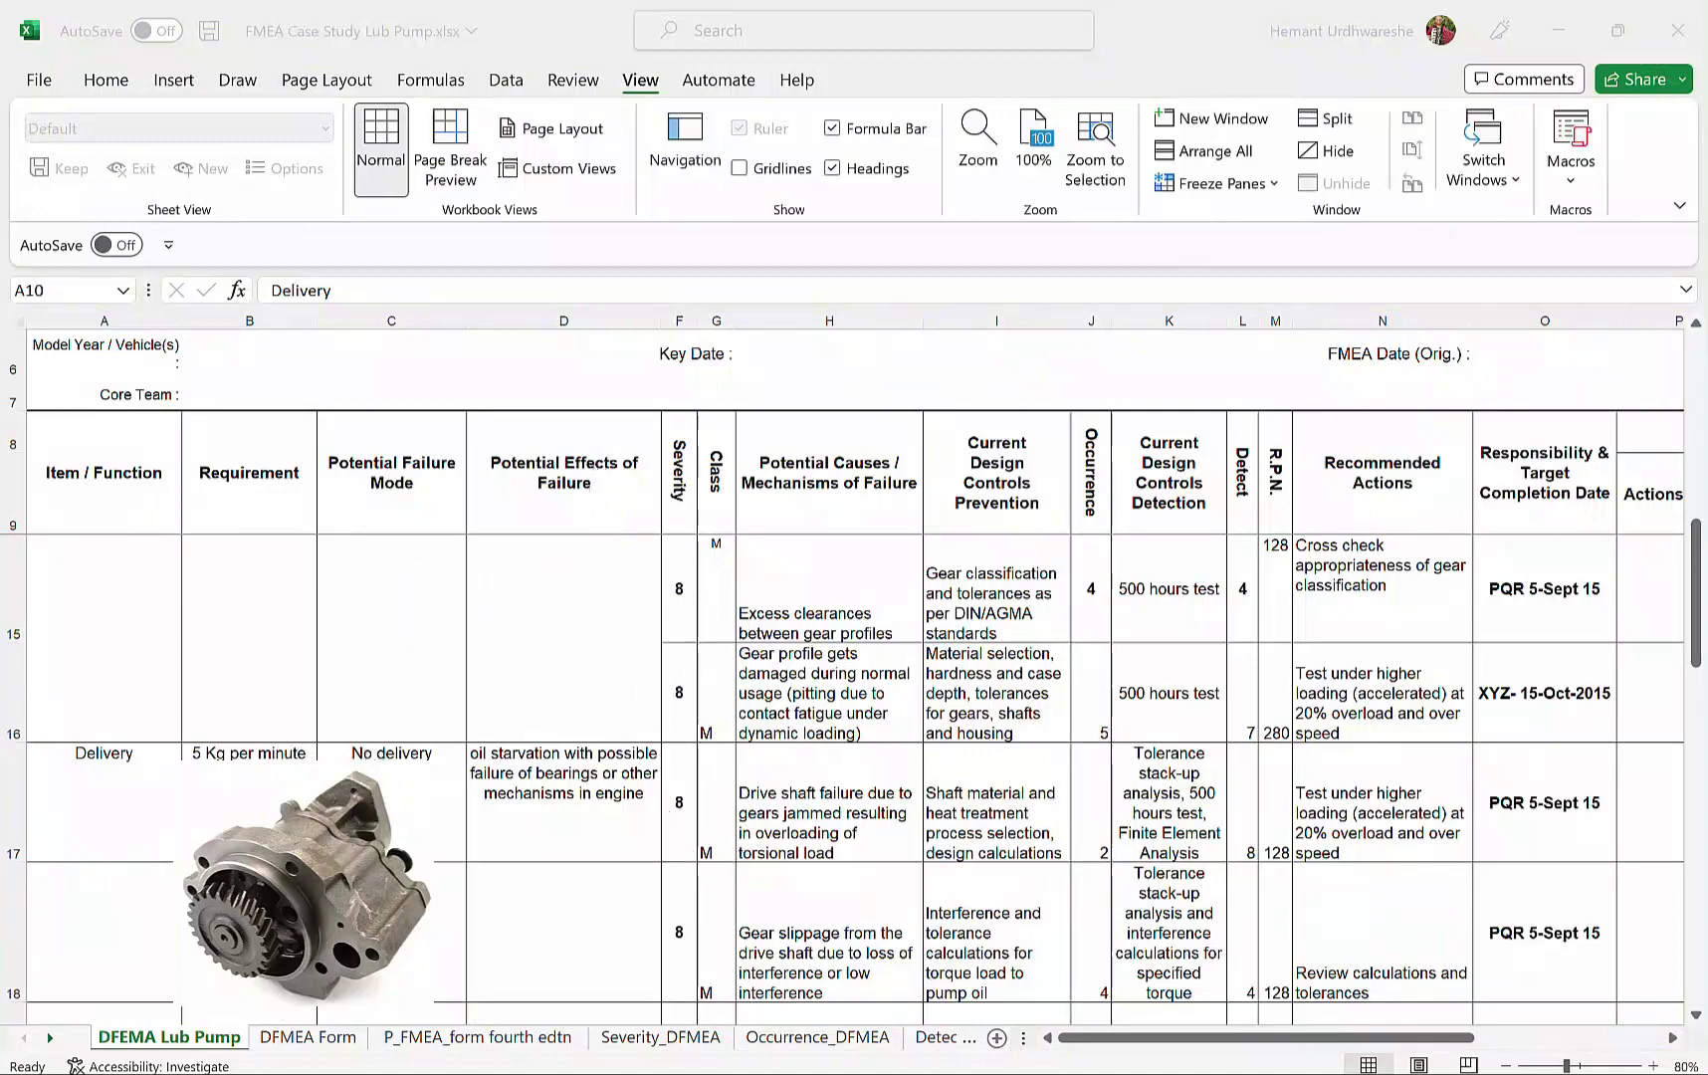
# Inspect the no-delivery failure mode in row 17 with its potential effect, severity rating and drive shaft failure cause.
pyautogui.click(450, 806)
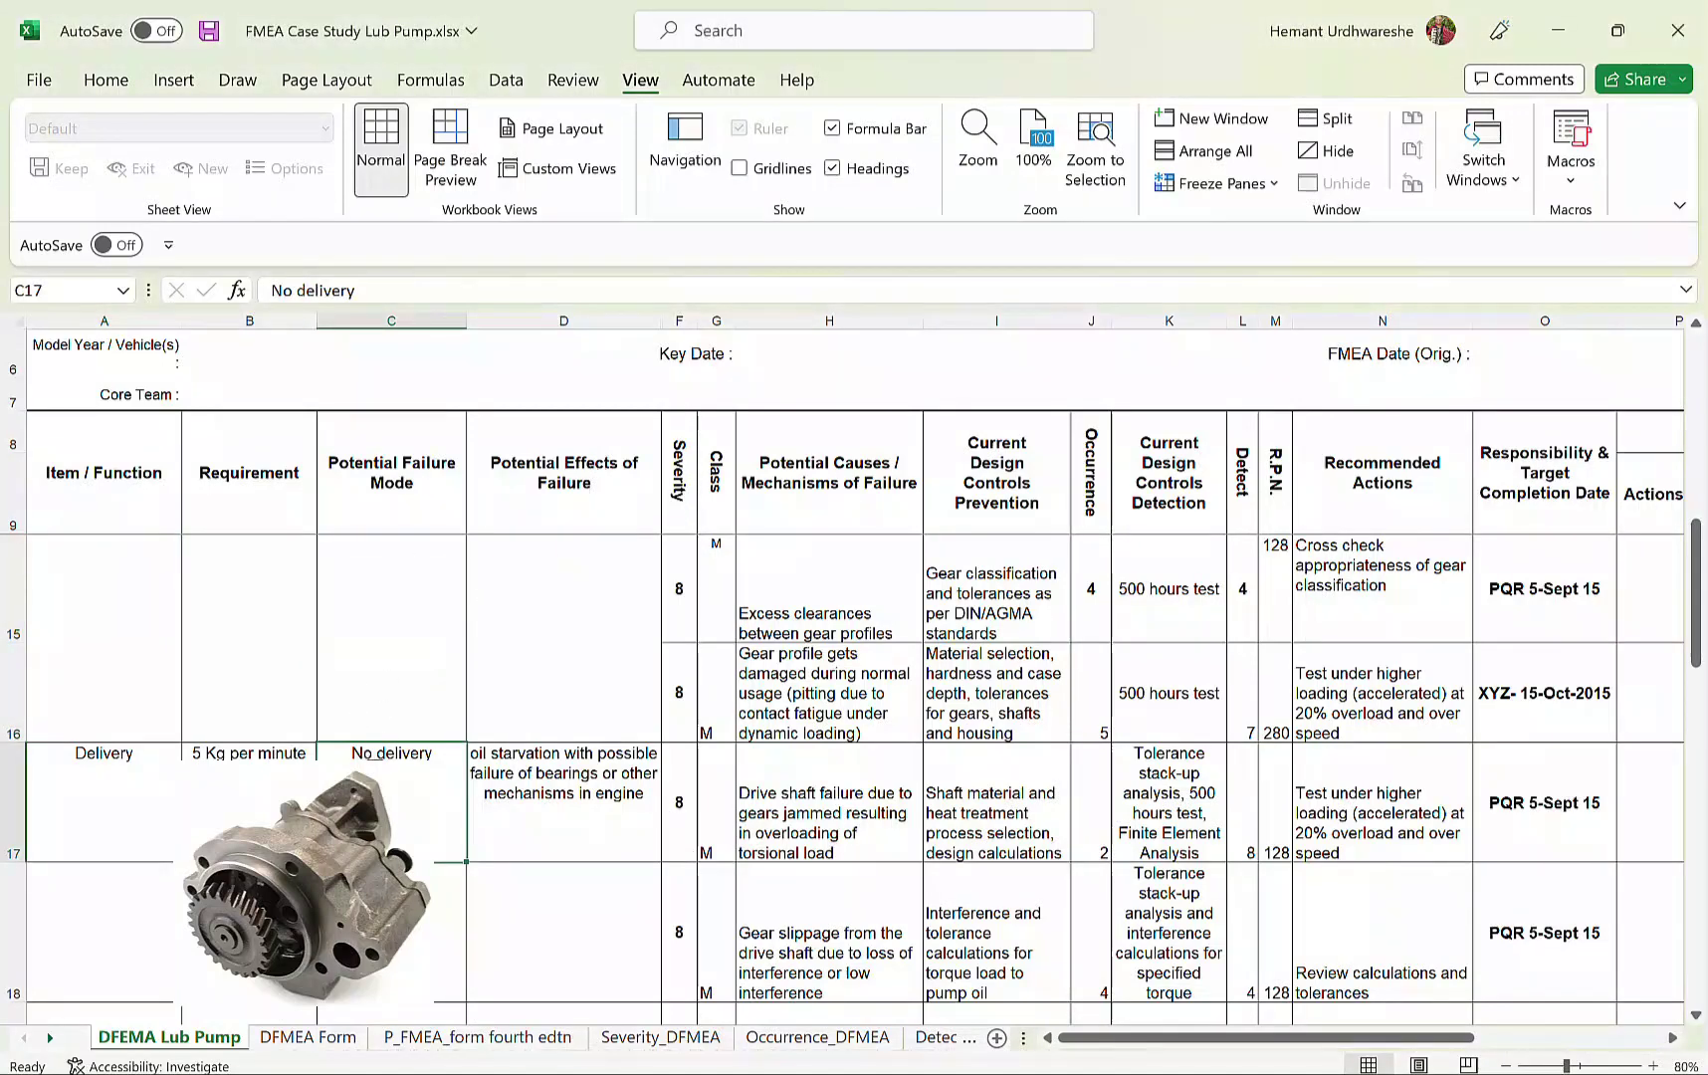
pyautogui.scroll(2, 846, 777)
pyautogui.scroll(-3, 846, 776)
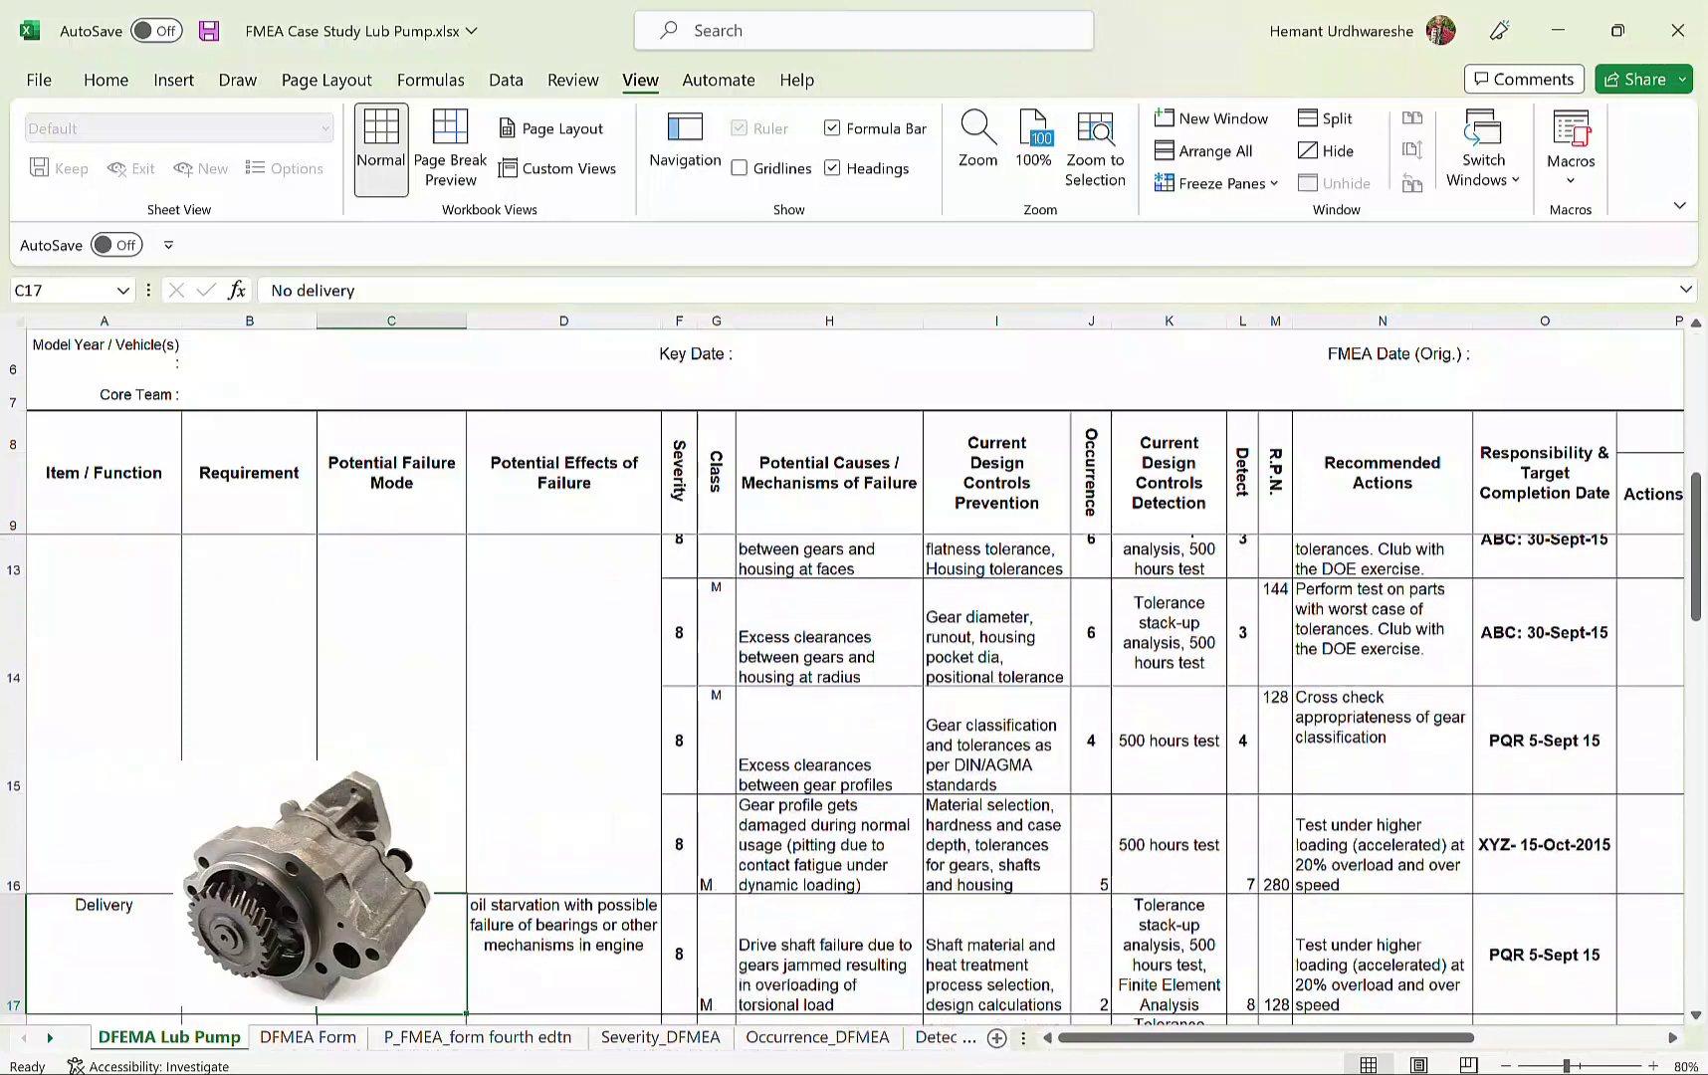
pyautogui.scroll(-1, 846, 776)
pyautogui.click(552, 826)
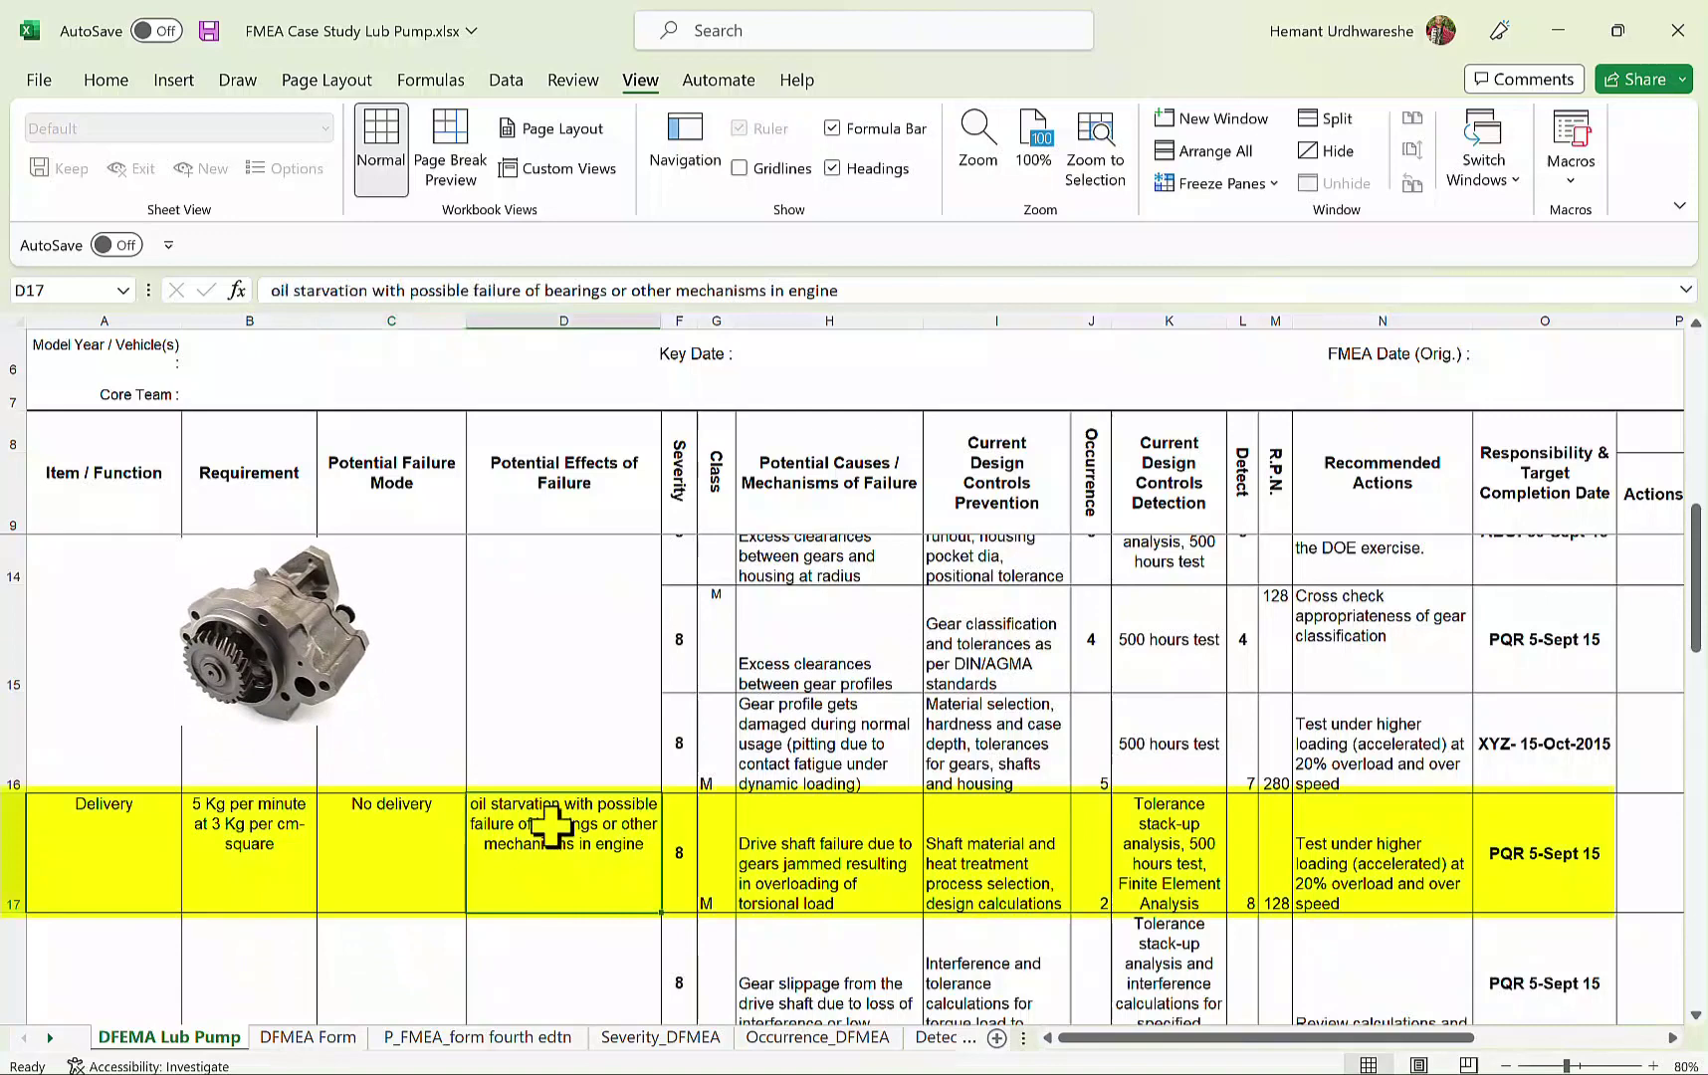
pyautogui.click(681, 828)
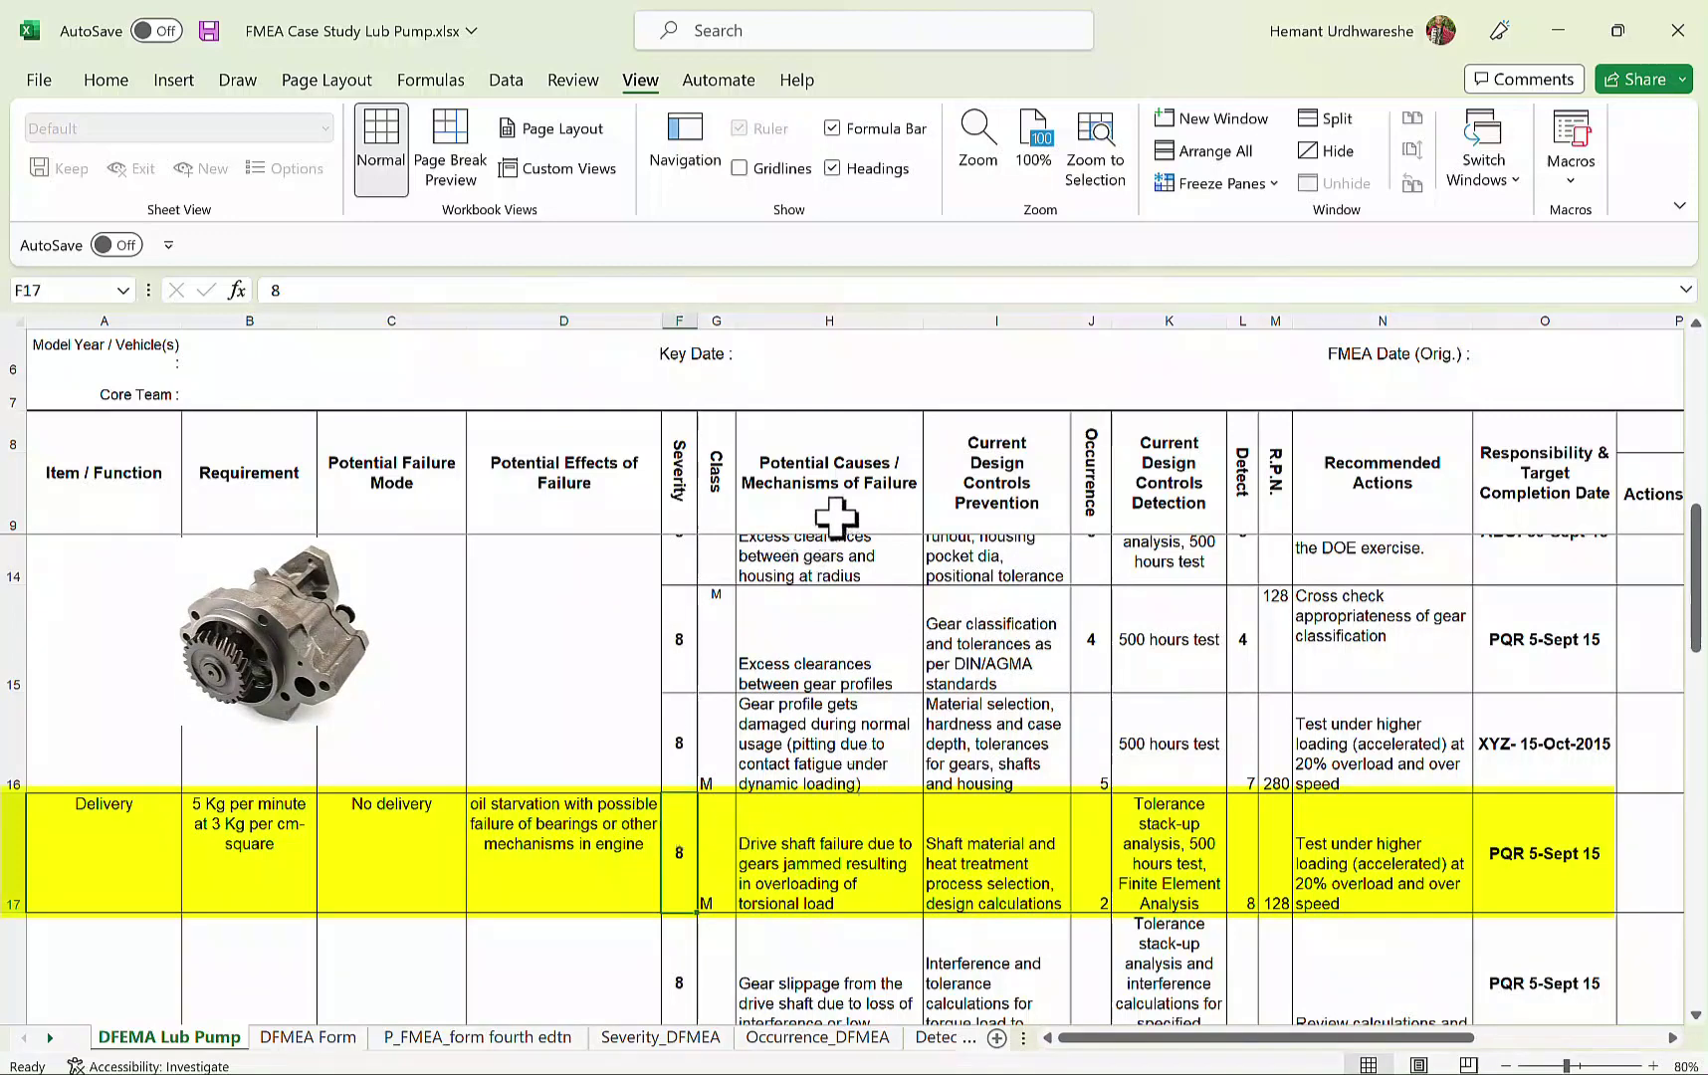
pyautogui.click(813, 851)
pyautogui.scroll(-1, 896, 802)
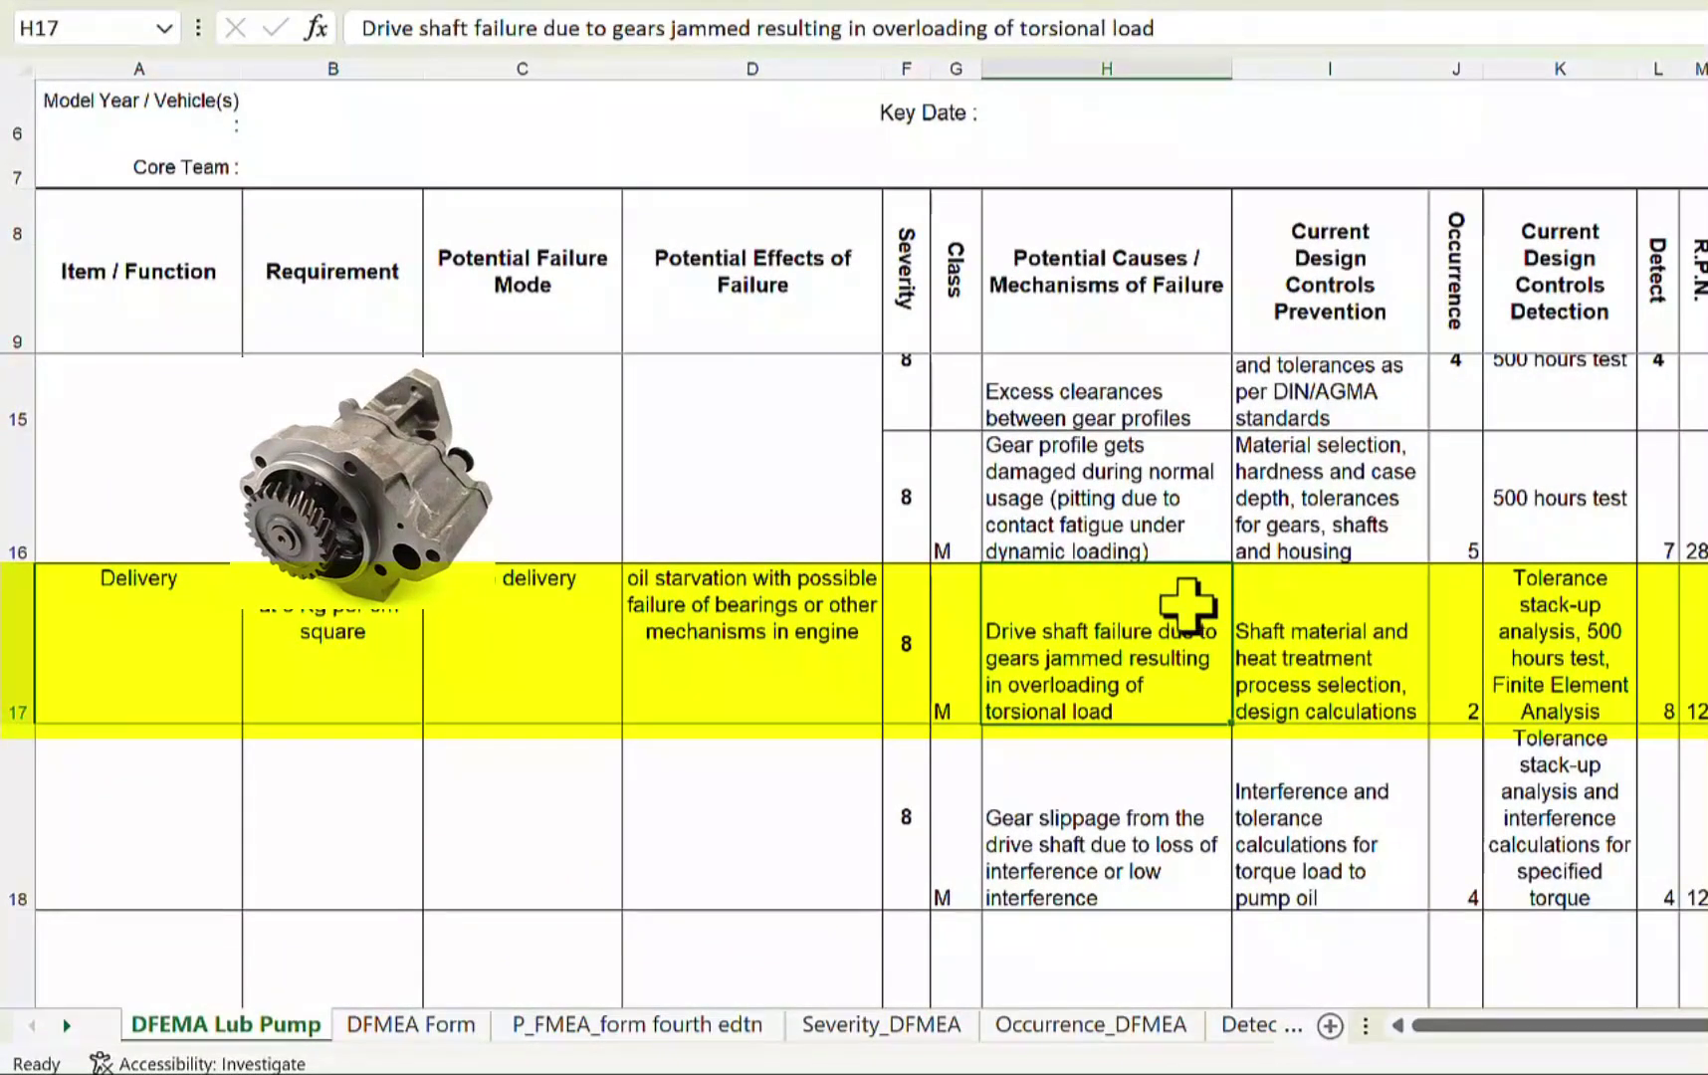
# Review the drive shaft failure's prevention control, occurrence rating, detection control and recommended action.
pyautogui.click(1372, 634)
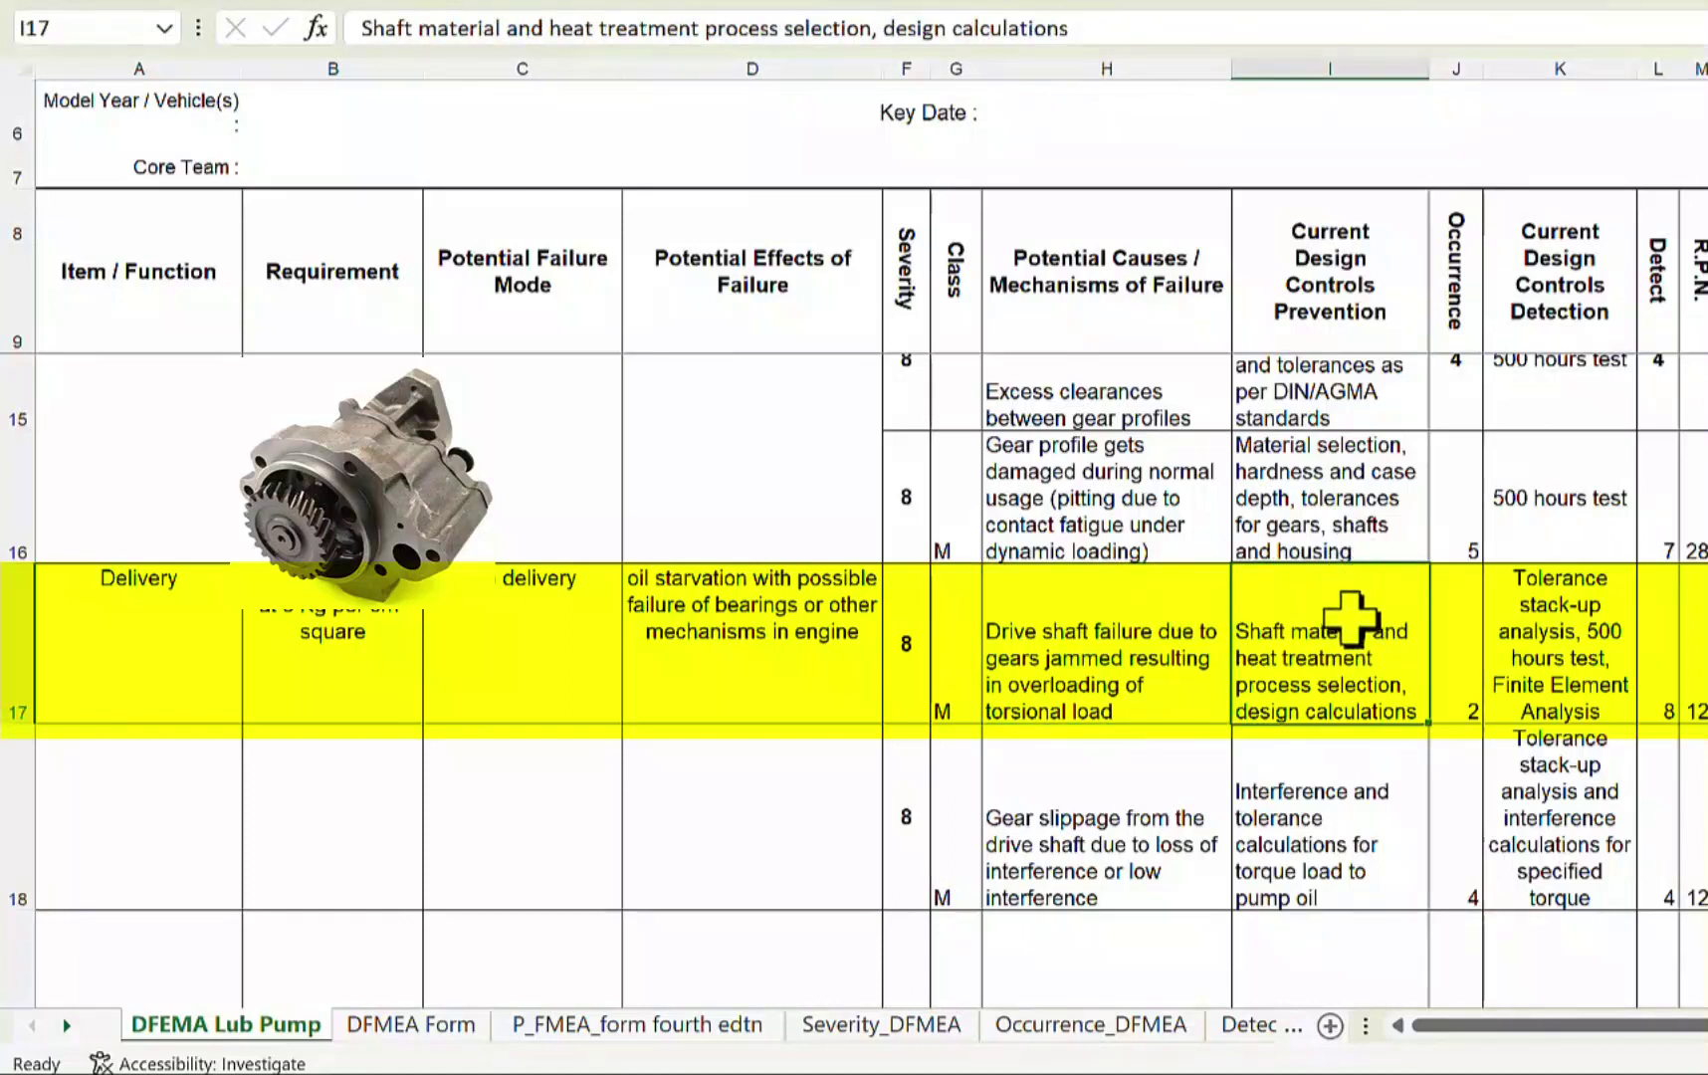
pyautogui.click(1455, 624)
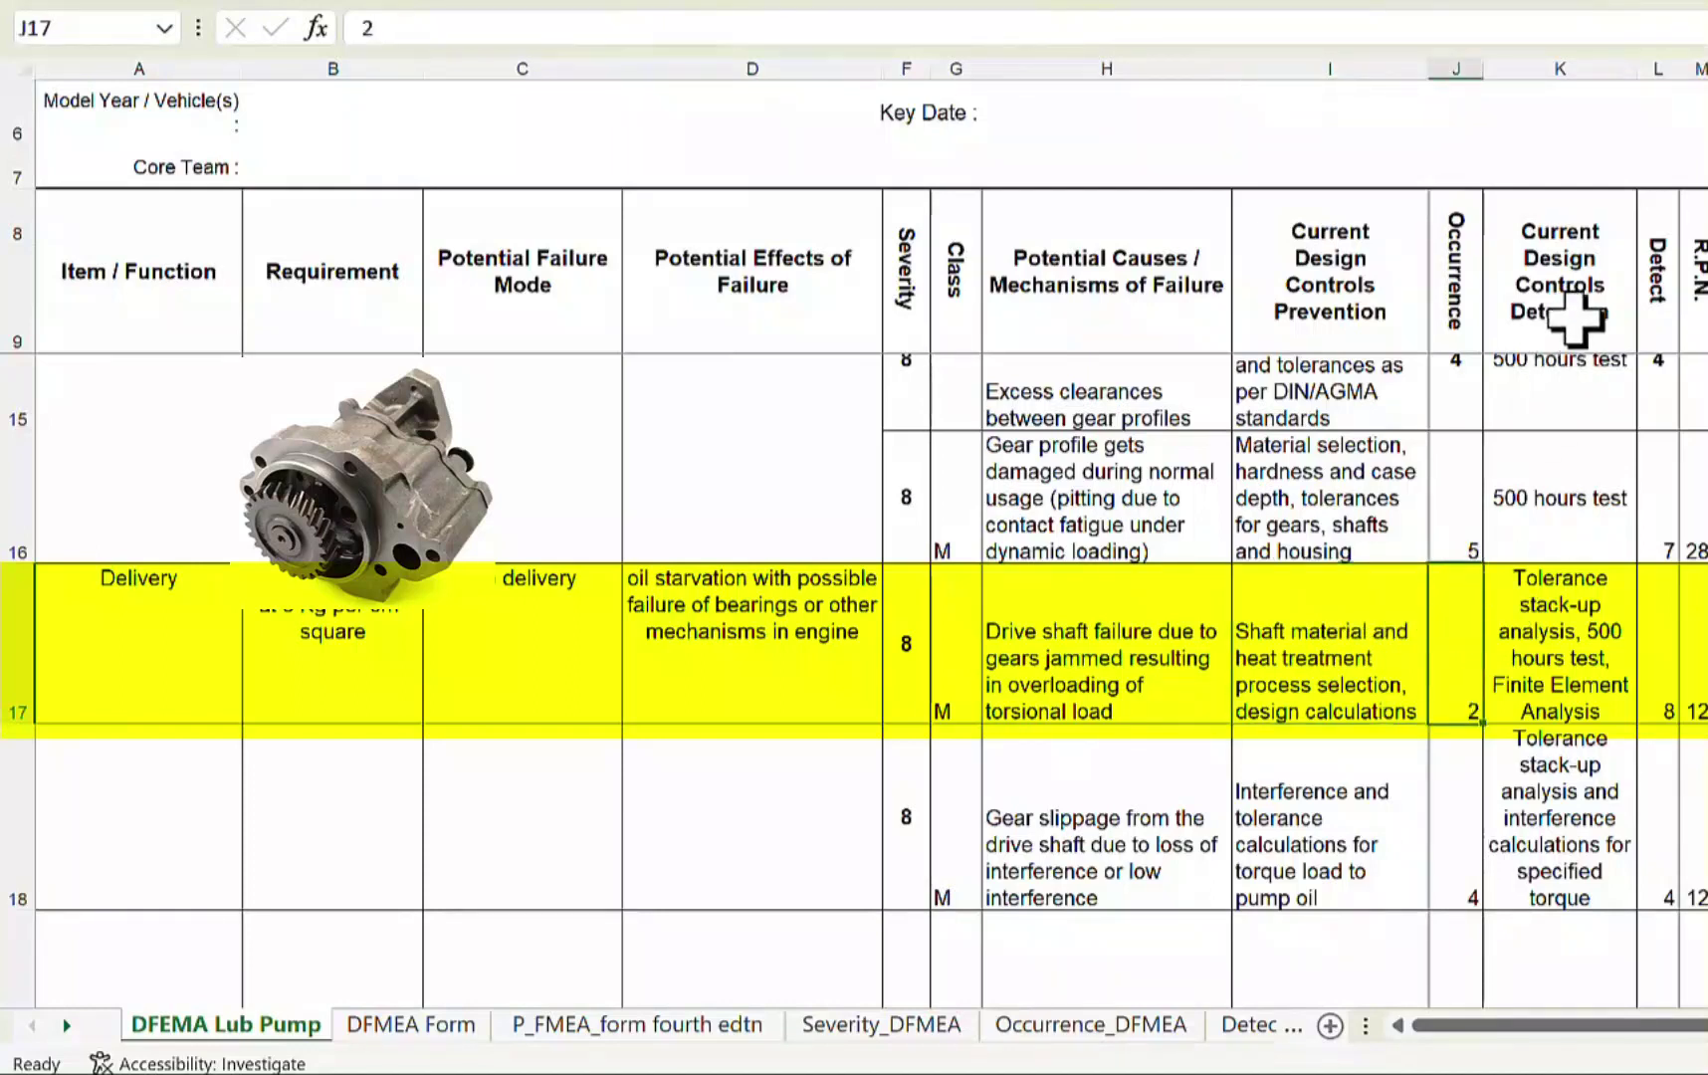
pyautogui.click(1592, 640)
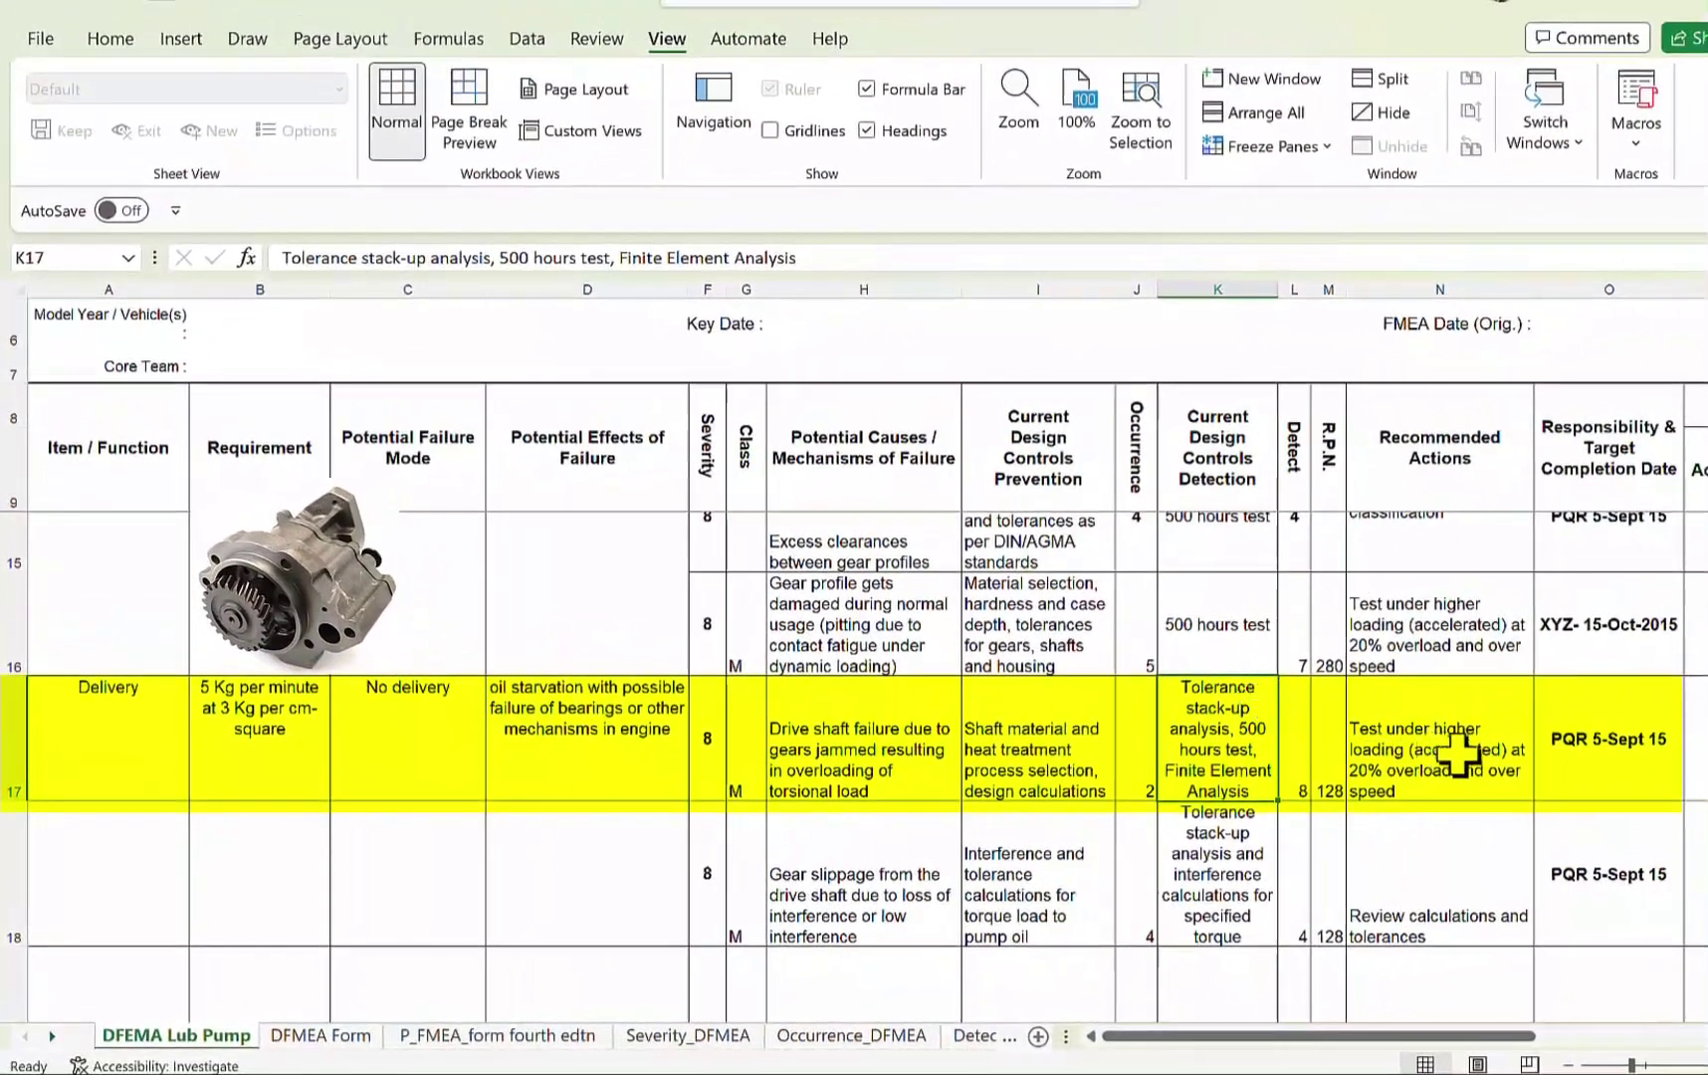
pyautogui.click(1463, 753)
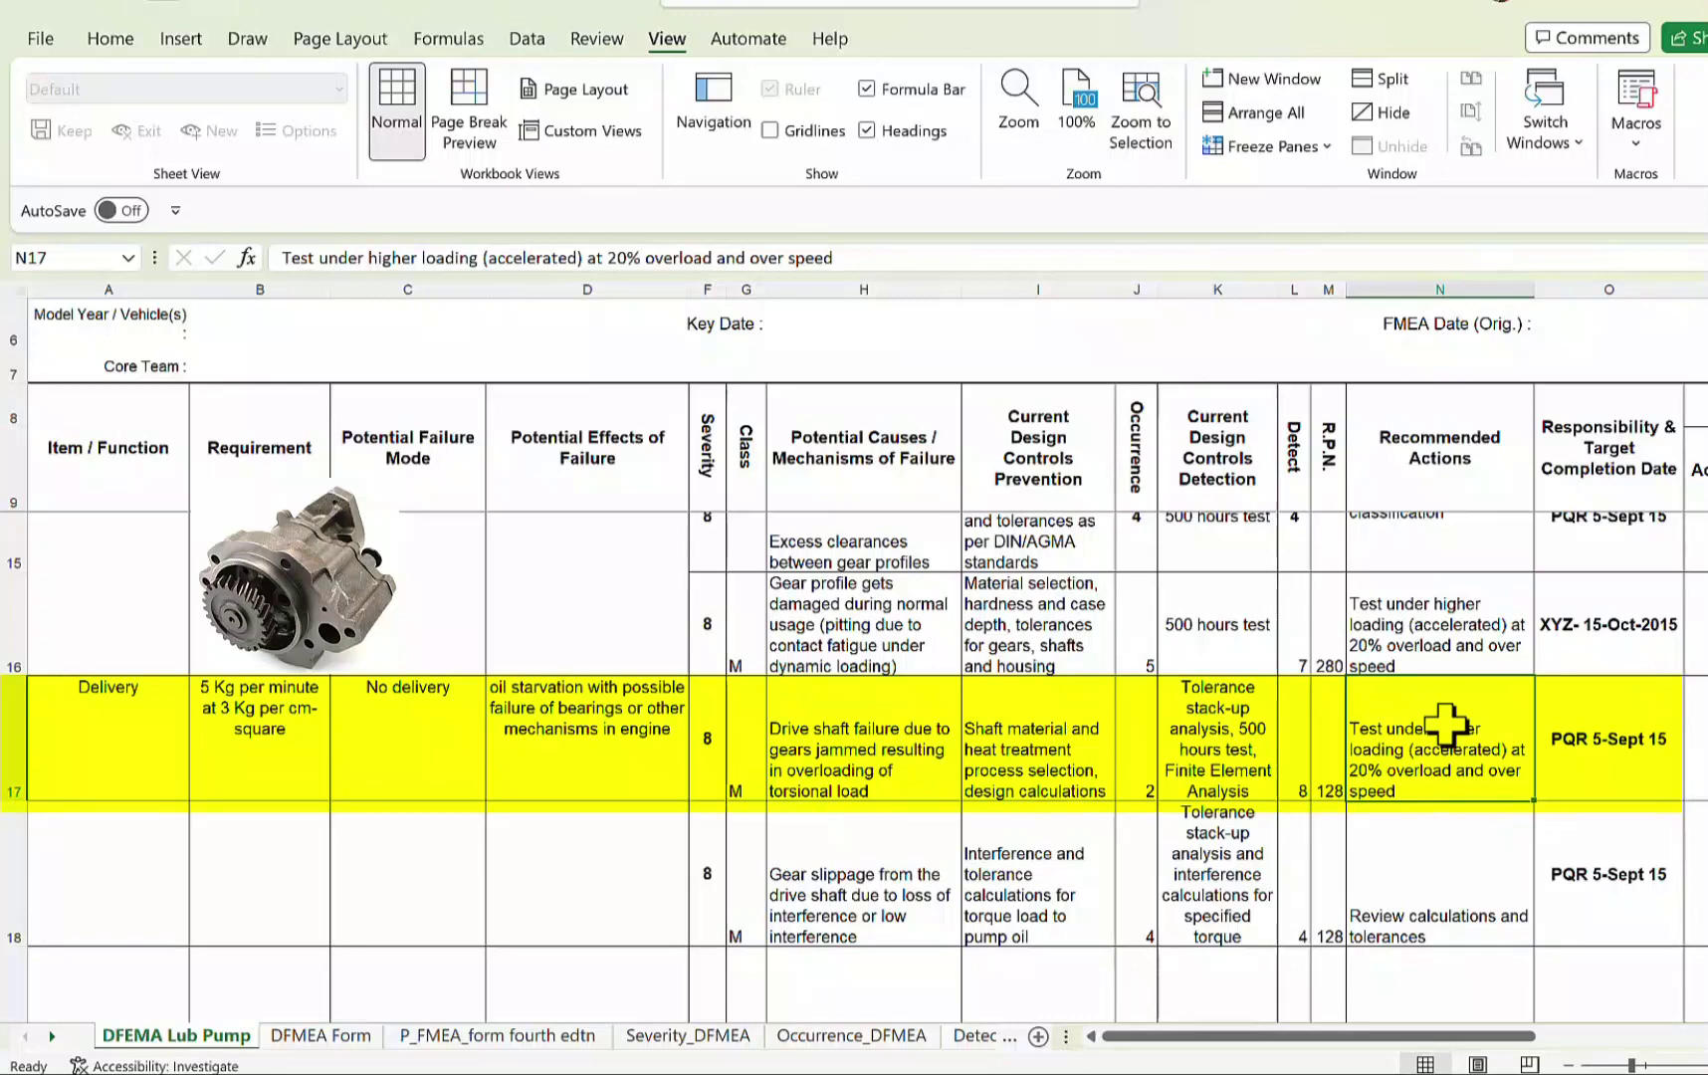
# Examine row 18's gear slippage cause with its prevention control, occurrence rating and detection control, and check the rows below it.
pyautogui.scroll(-1, 794, 823)
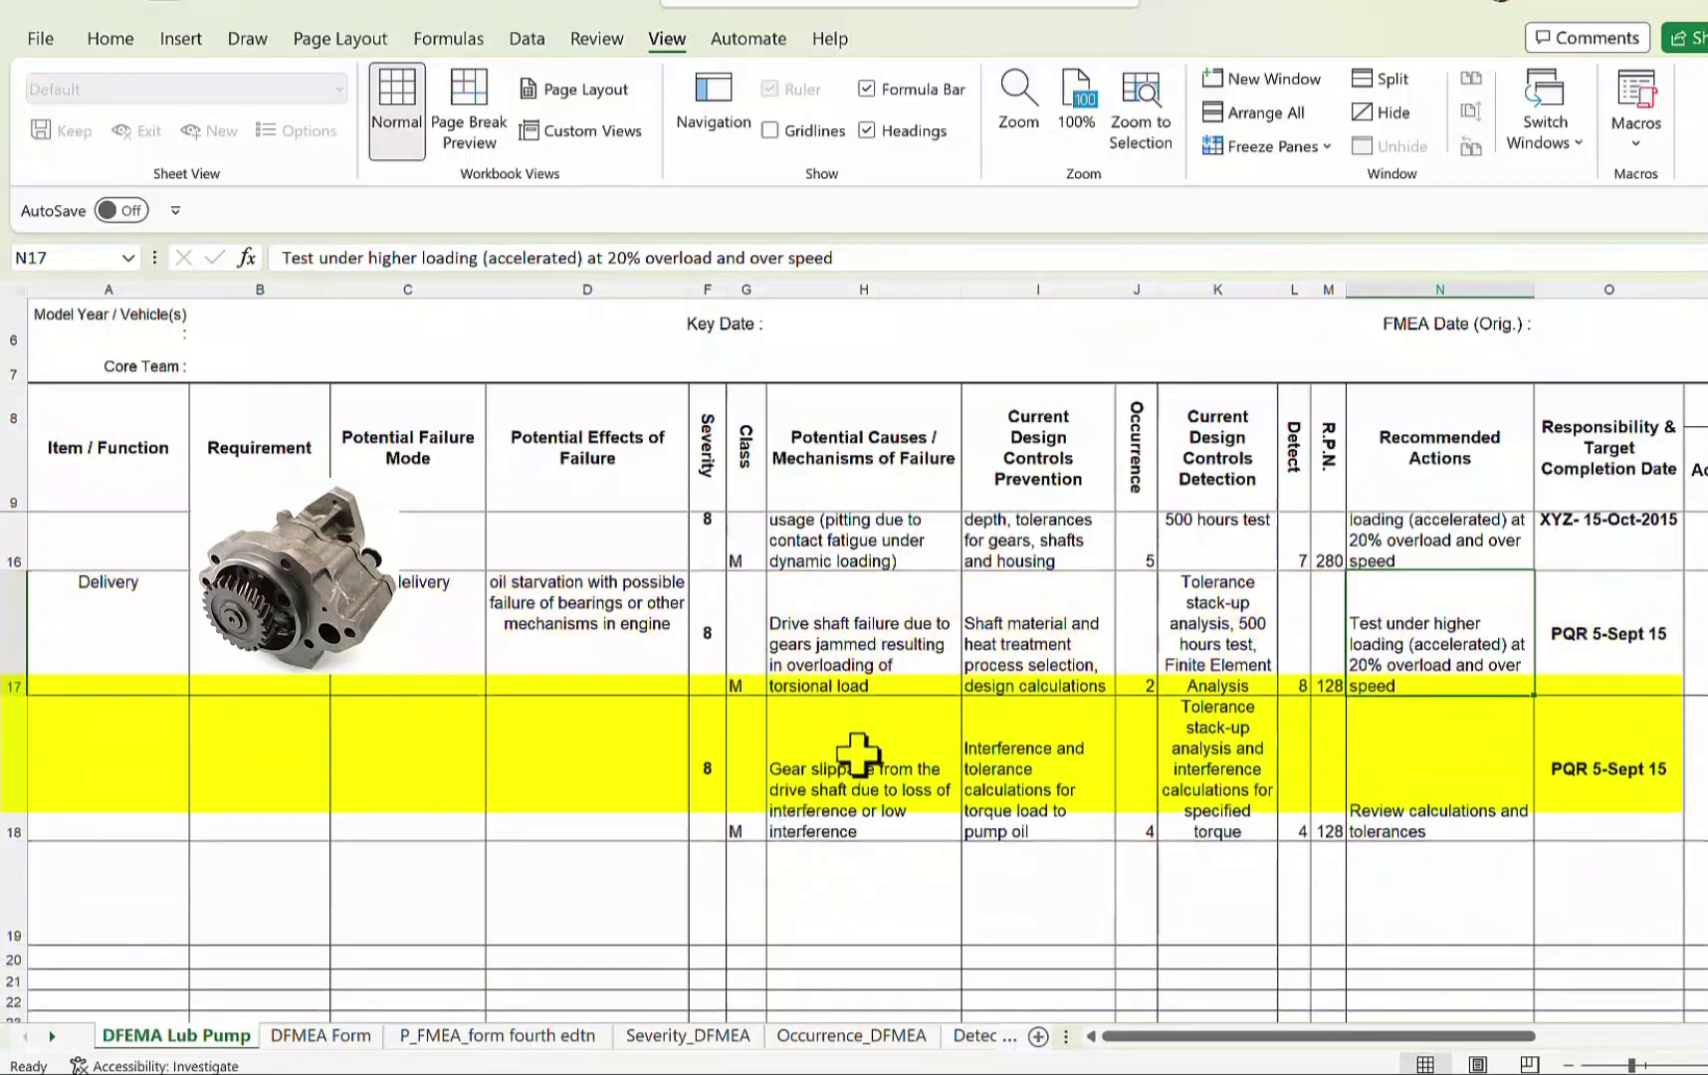
pyautogui.click(872, 742)
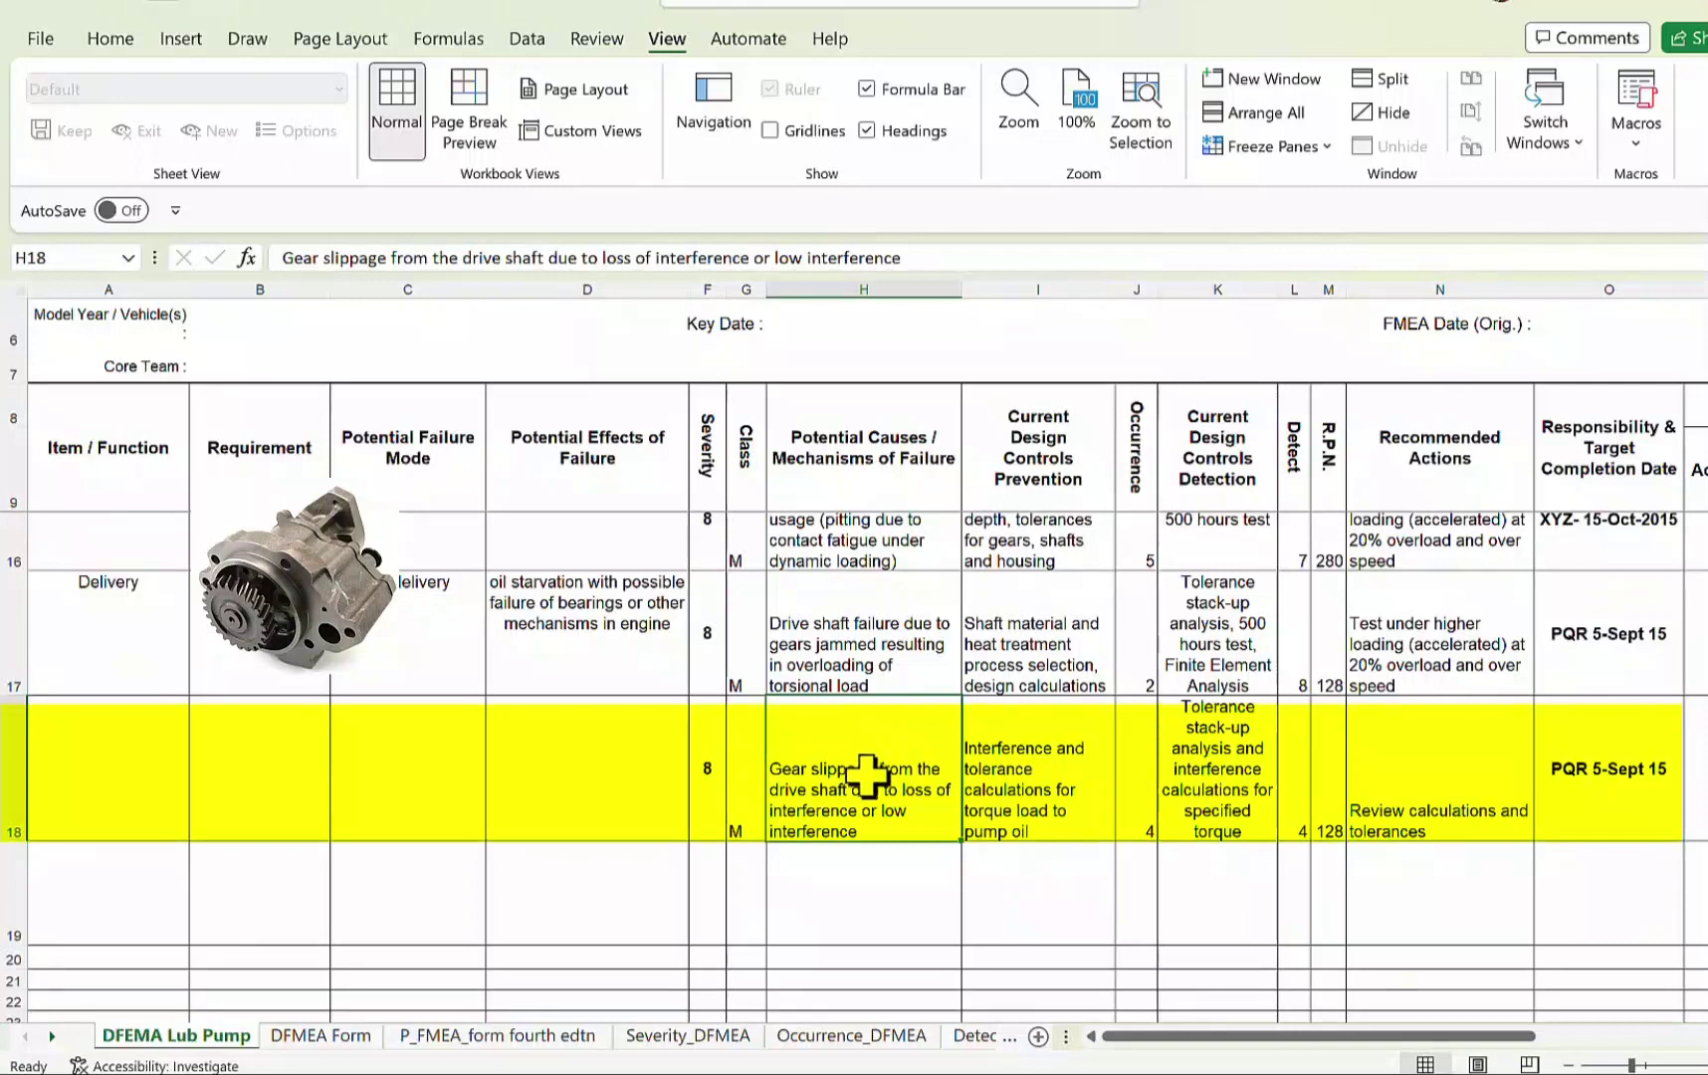
pyautogui.click(1077, 738)
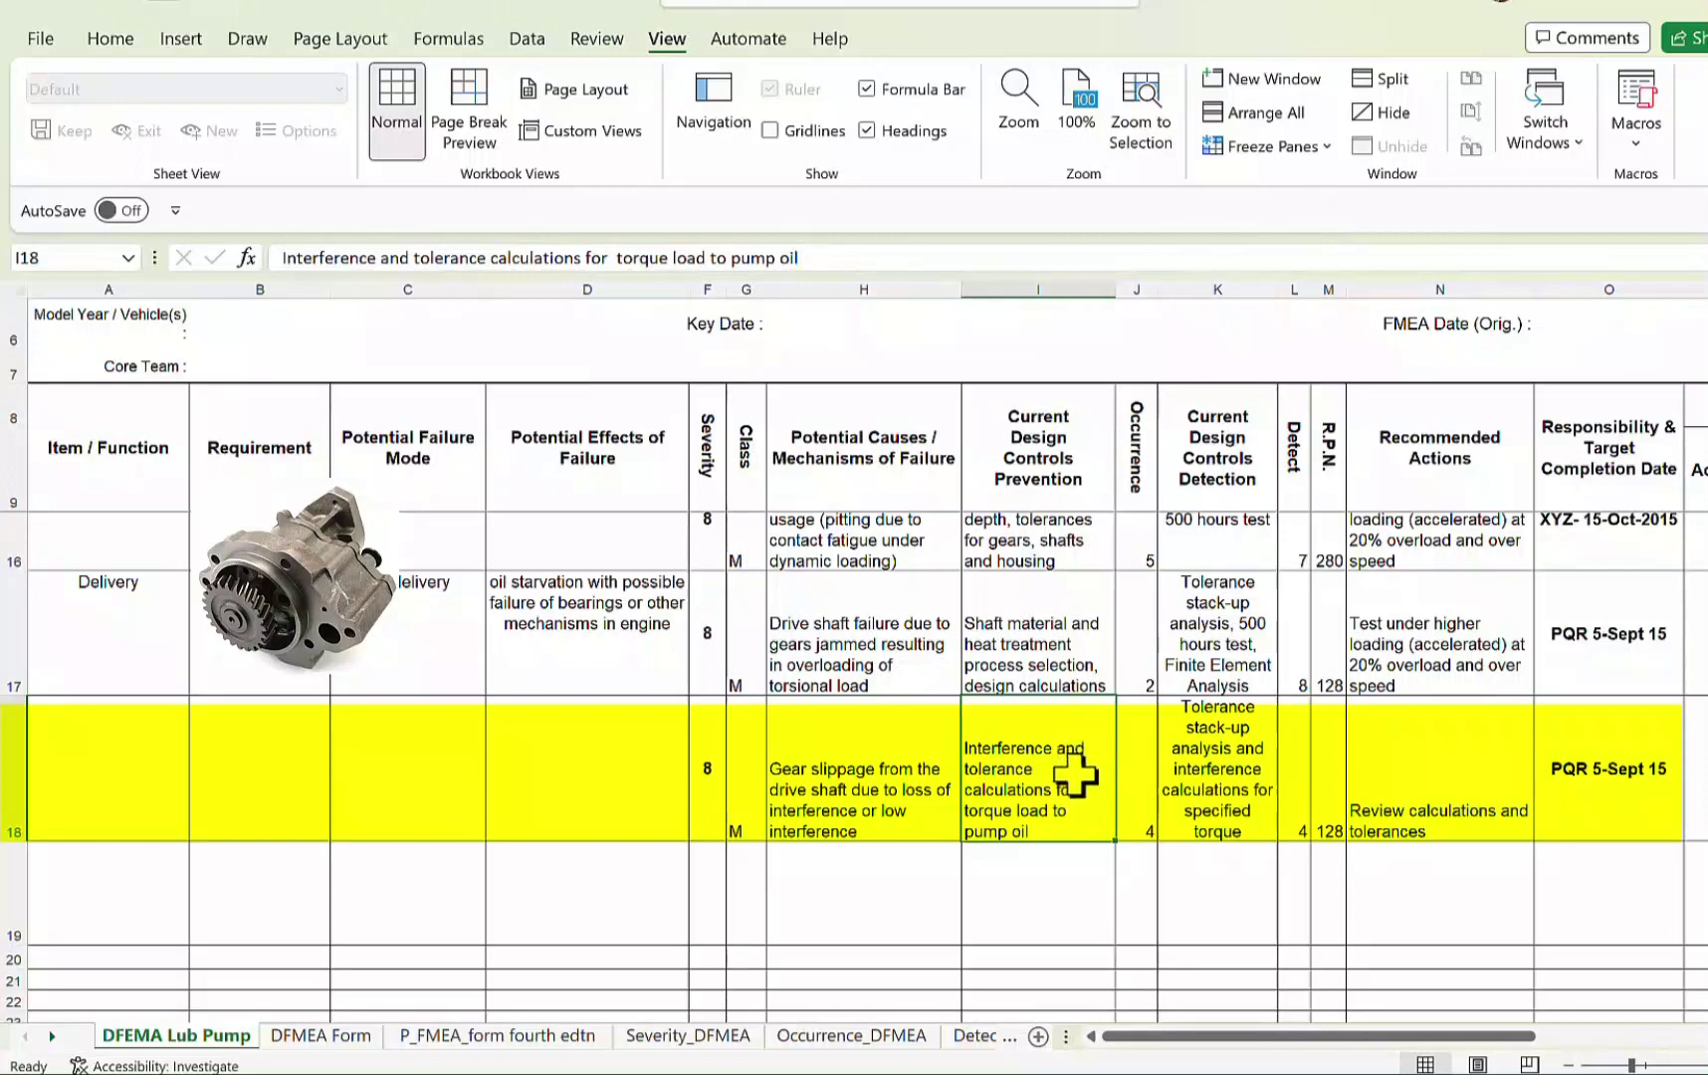
pyautogui.click(1141, 734)
pyautogui.click(1245, 727)
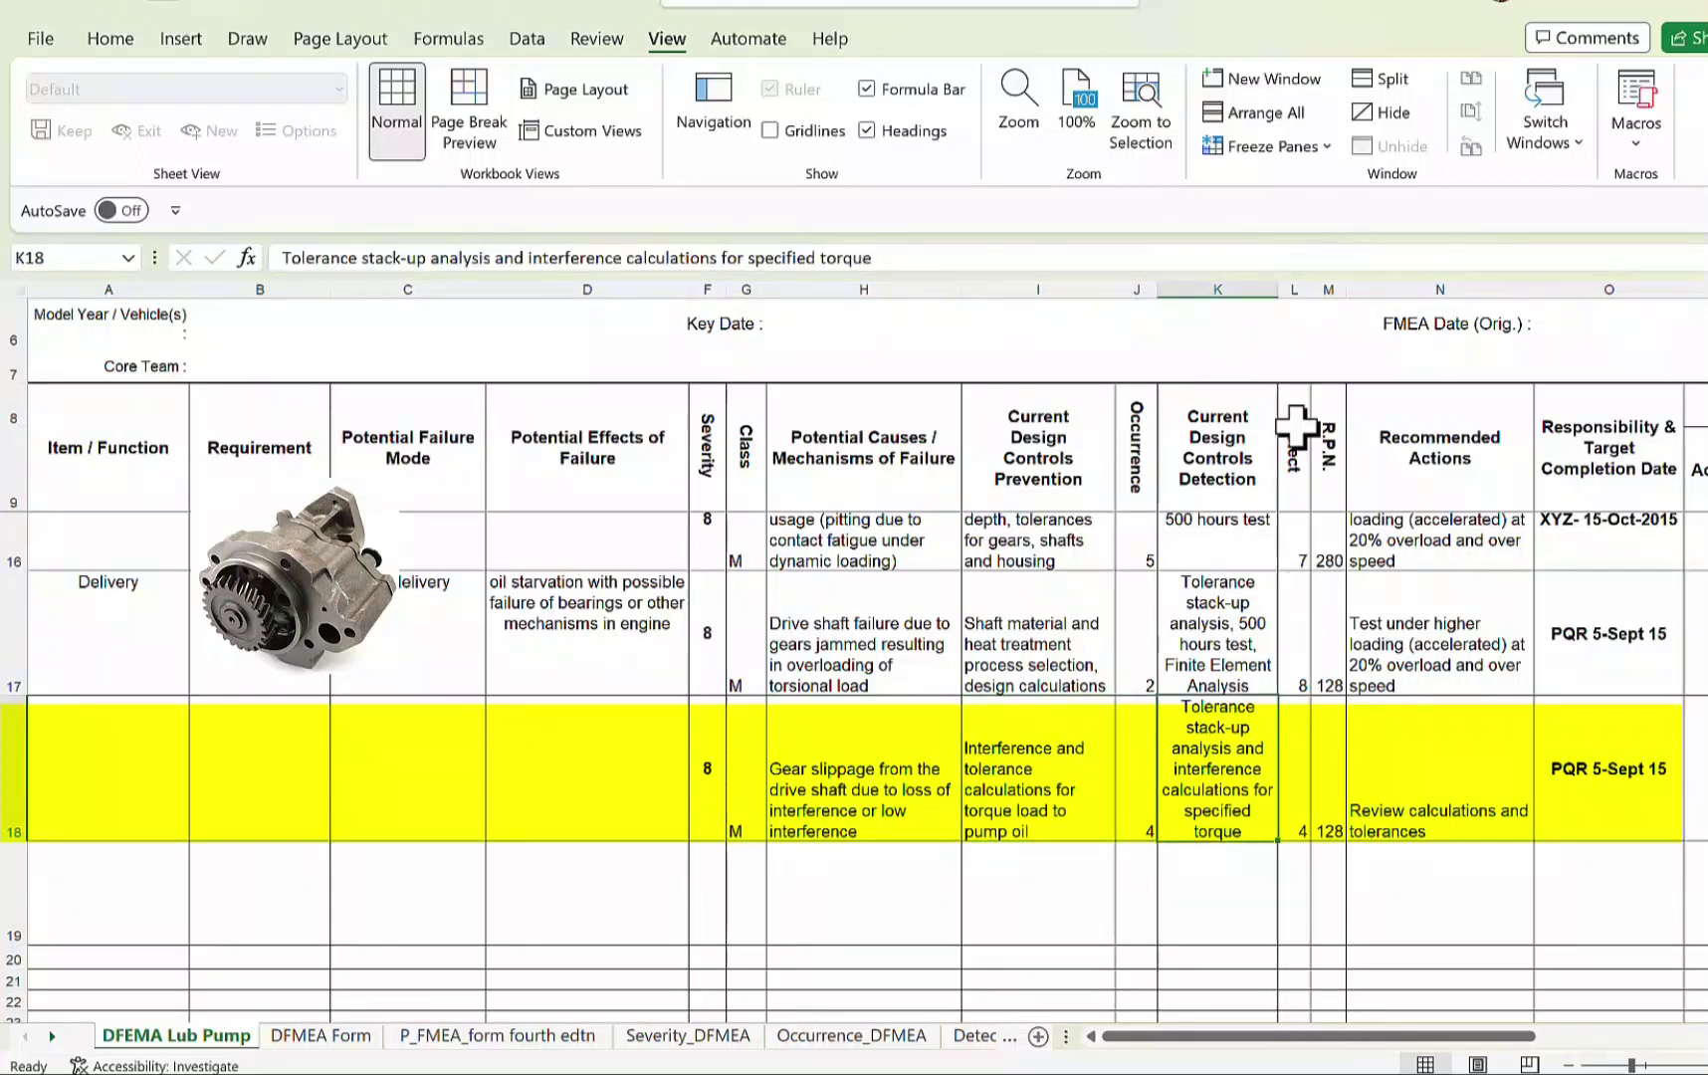
pyautogui.click(1223, 440)
pyautogui.click(1220, 754)
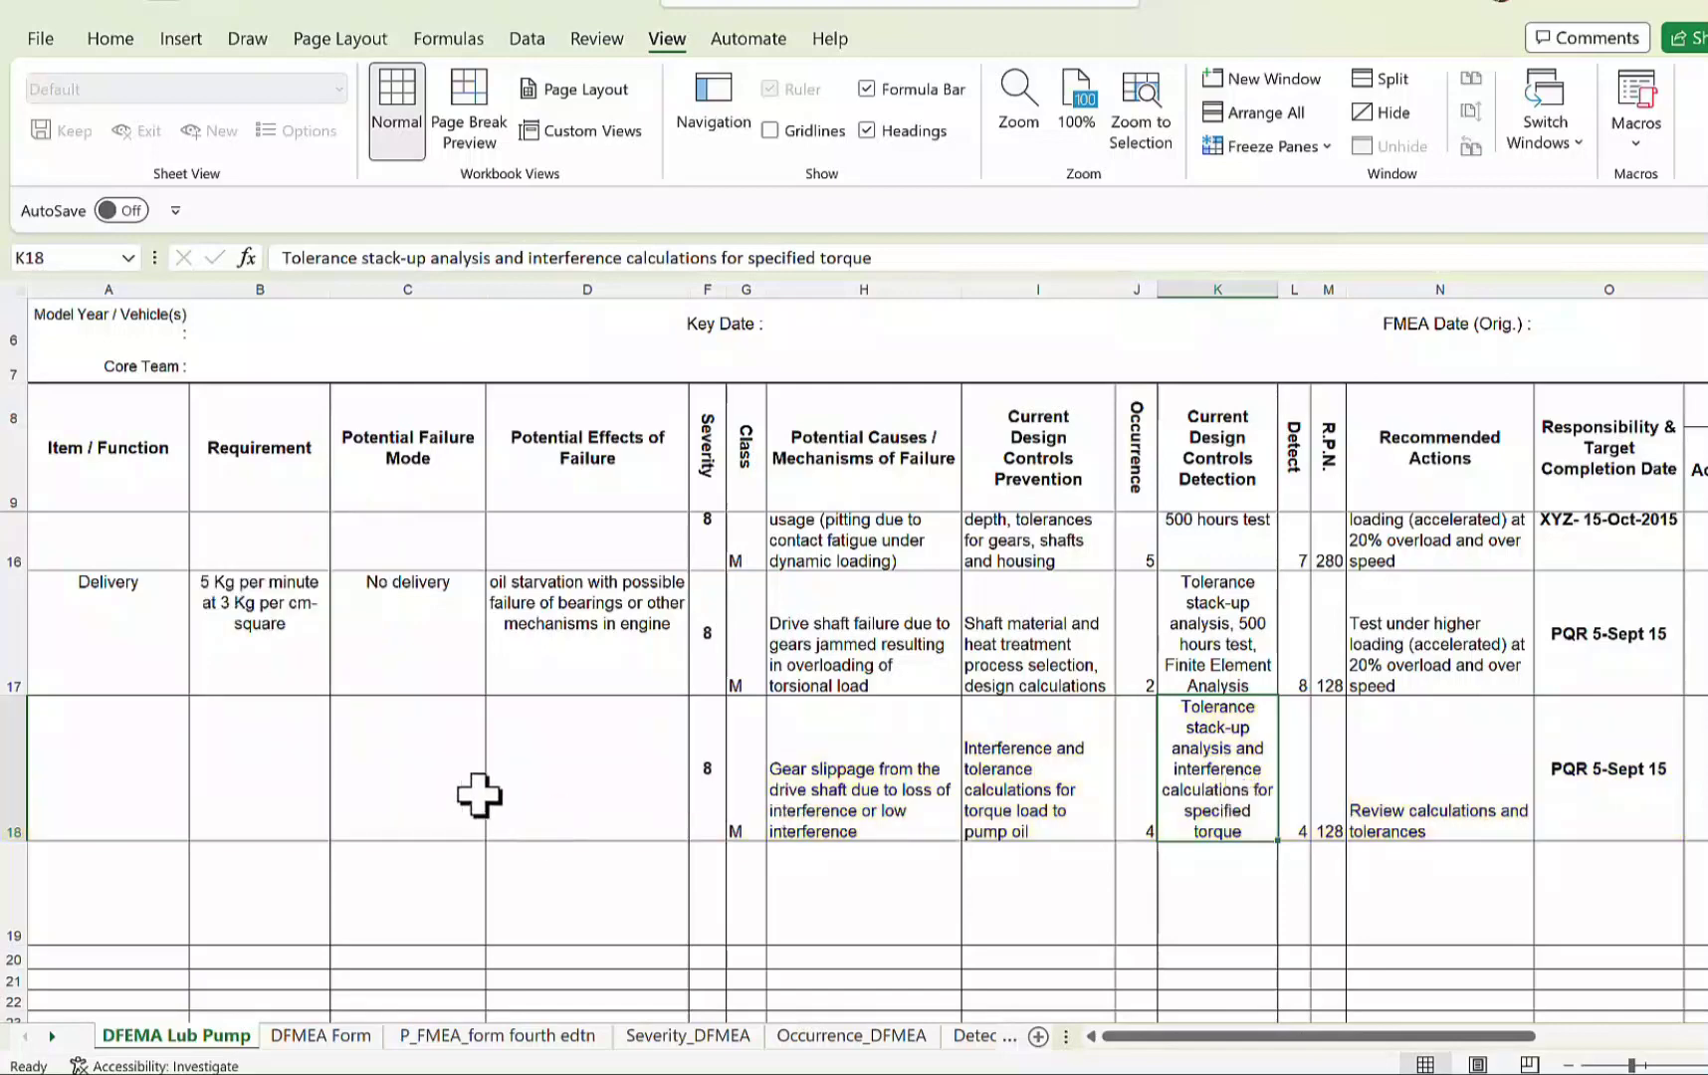
pyautogui.scroll(-2, 438, 793)
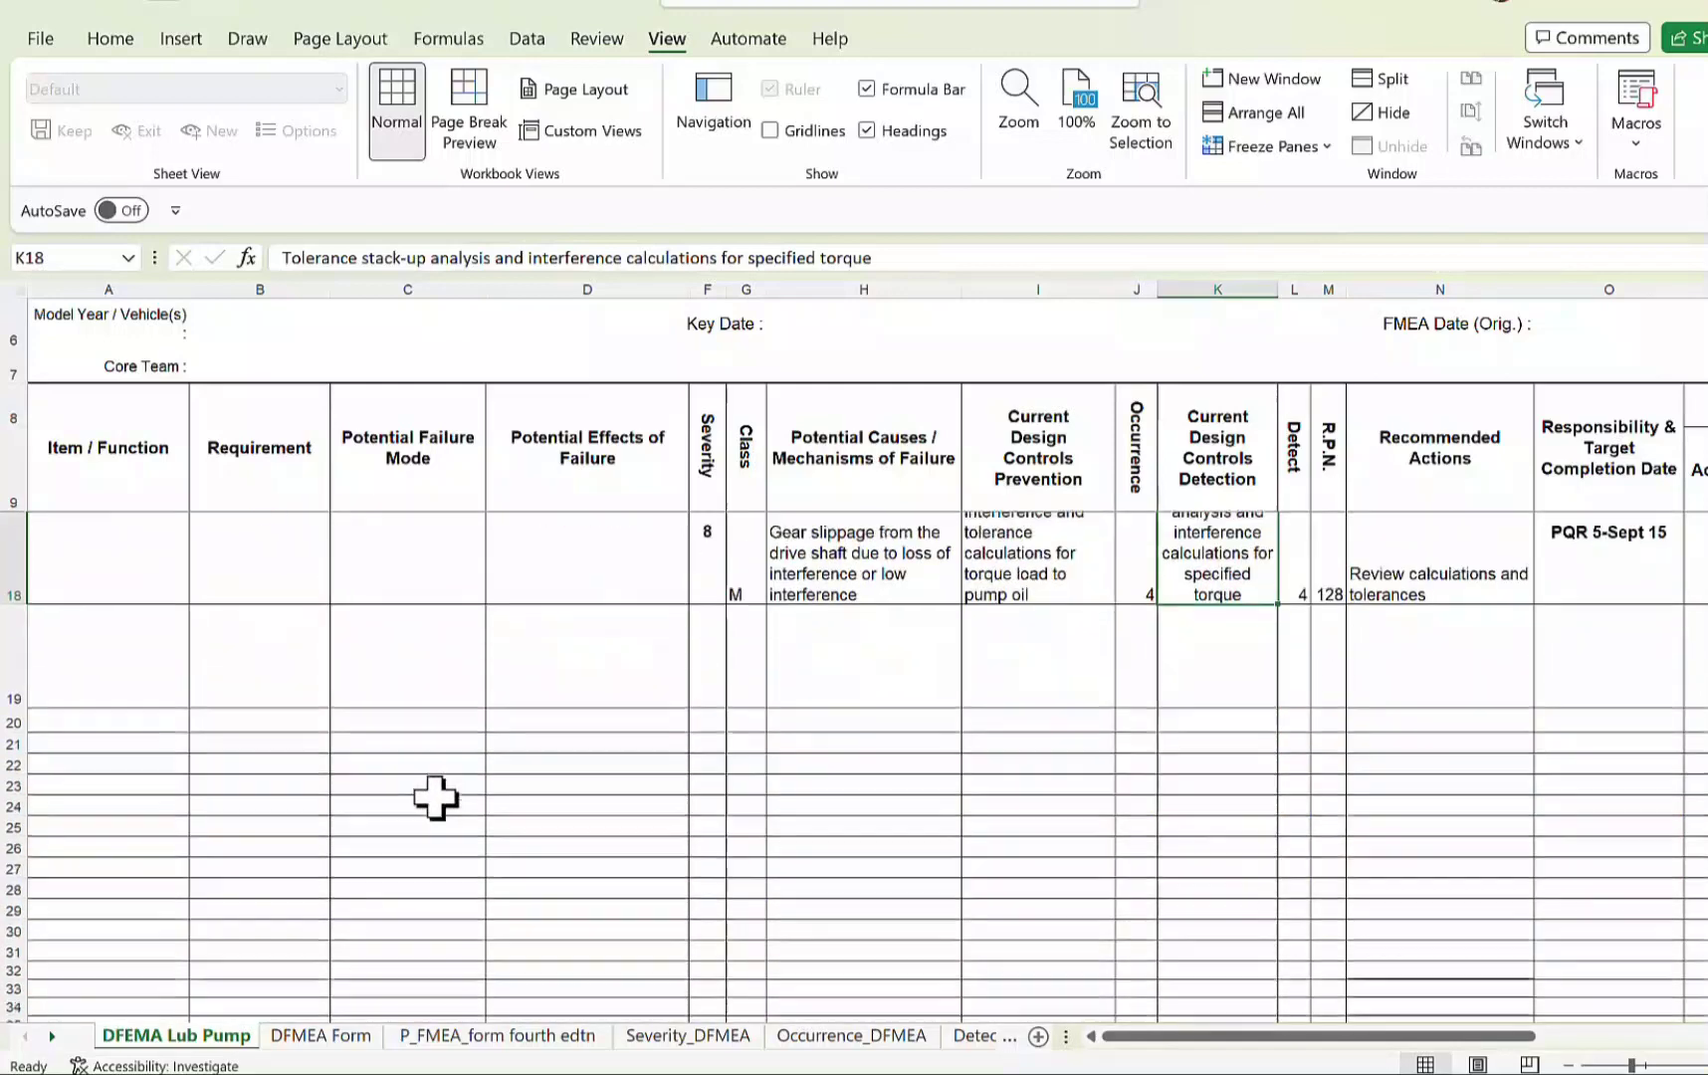
pyautogui.scroll(2, 435, 796)
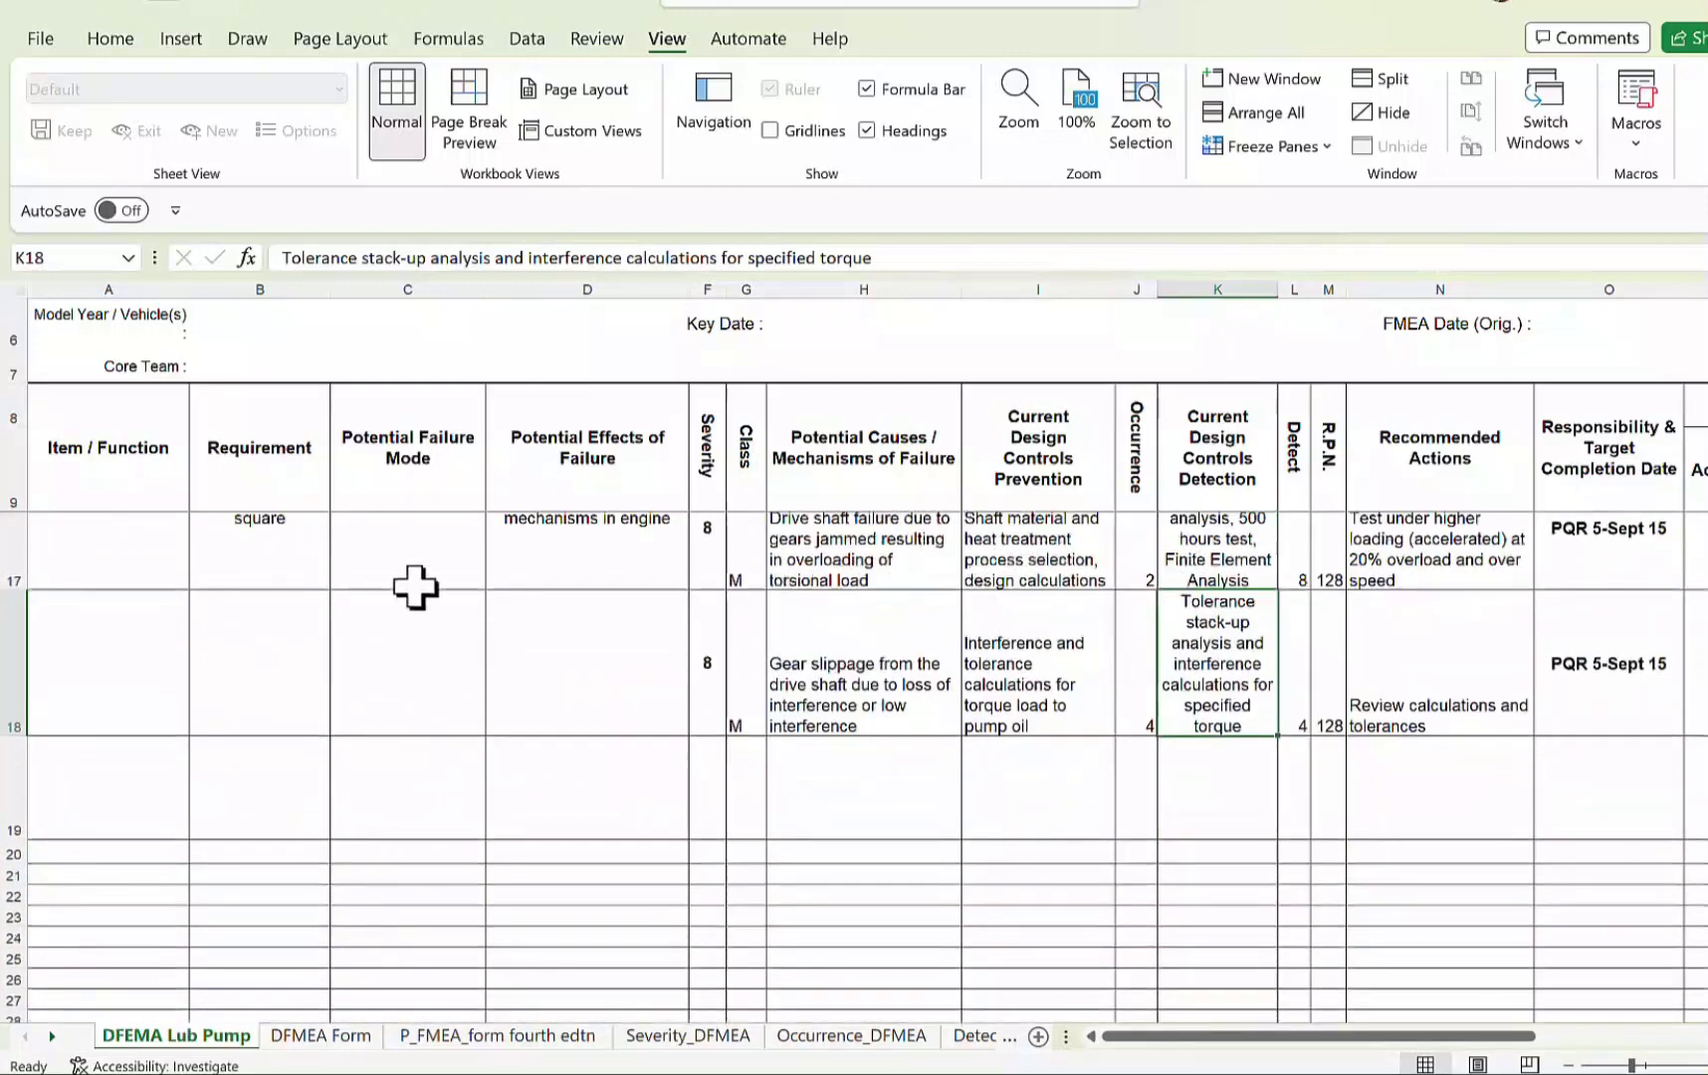